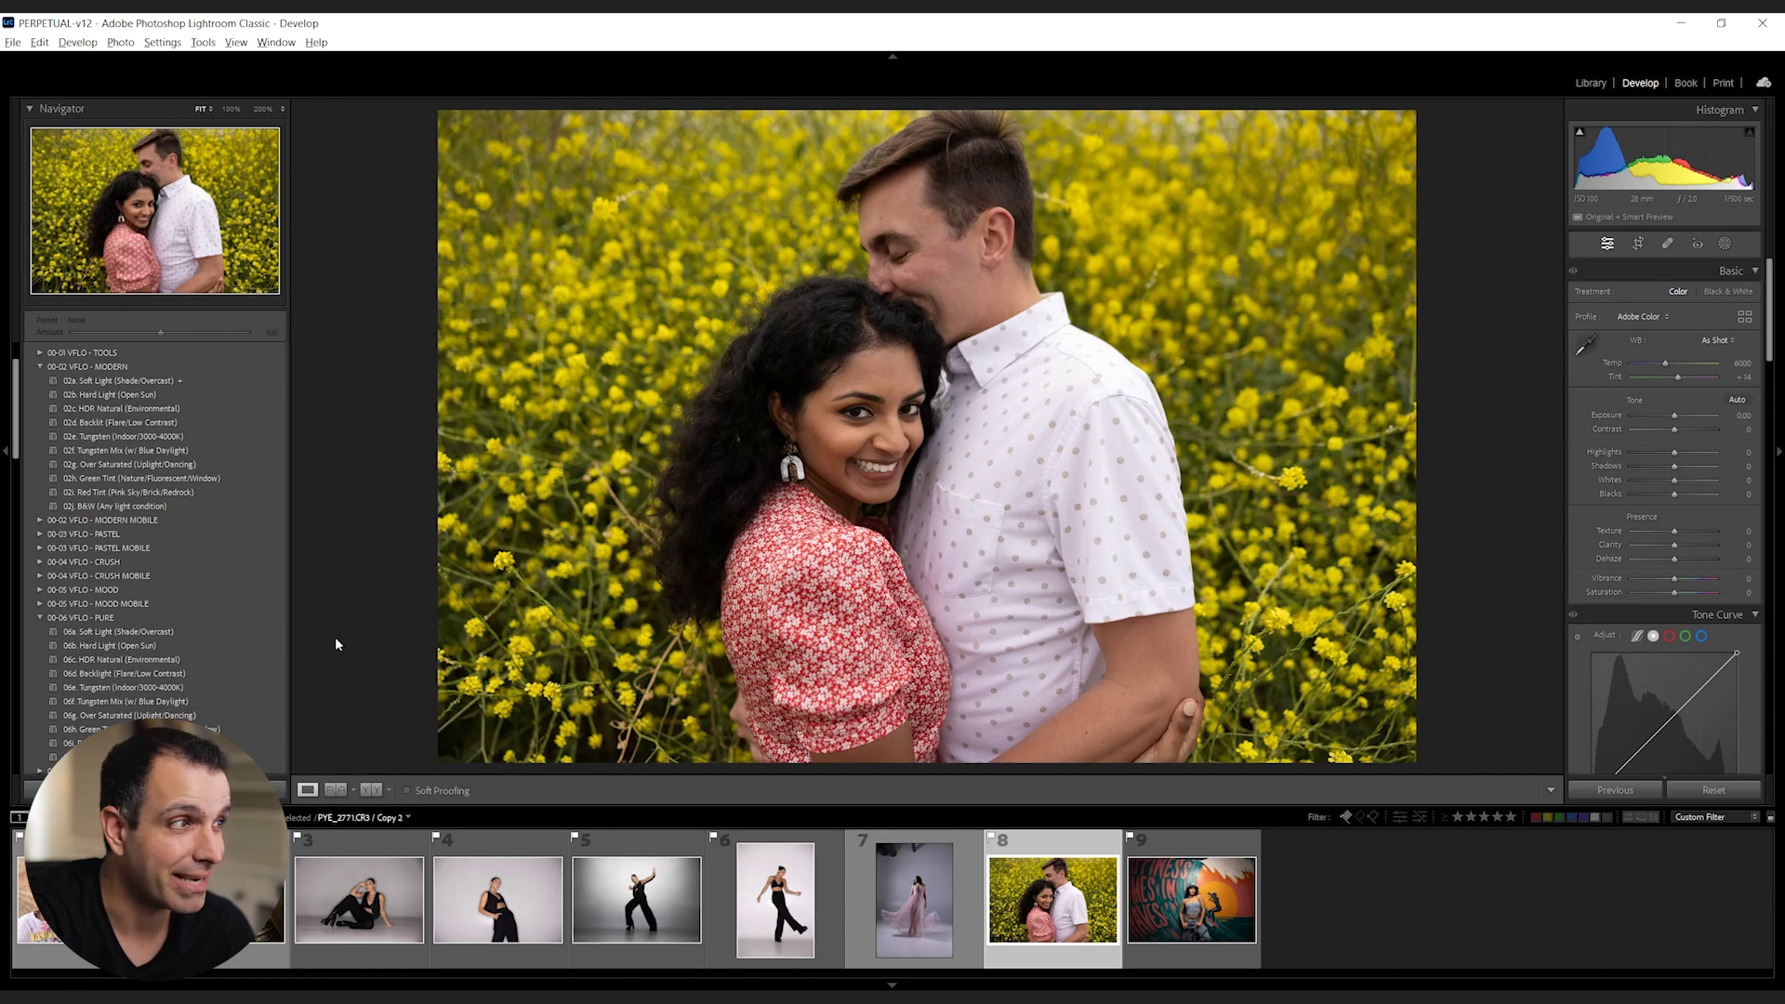
- Apply the 02a. Soft Light (Shade/Overcast) preset from 00-02 VFLO - MODERN to the couple photo in the flower field
click(147, 381)
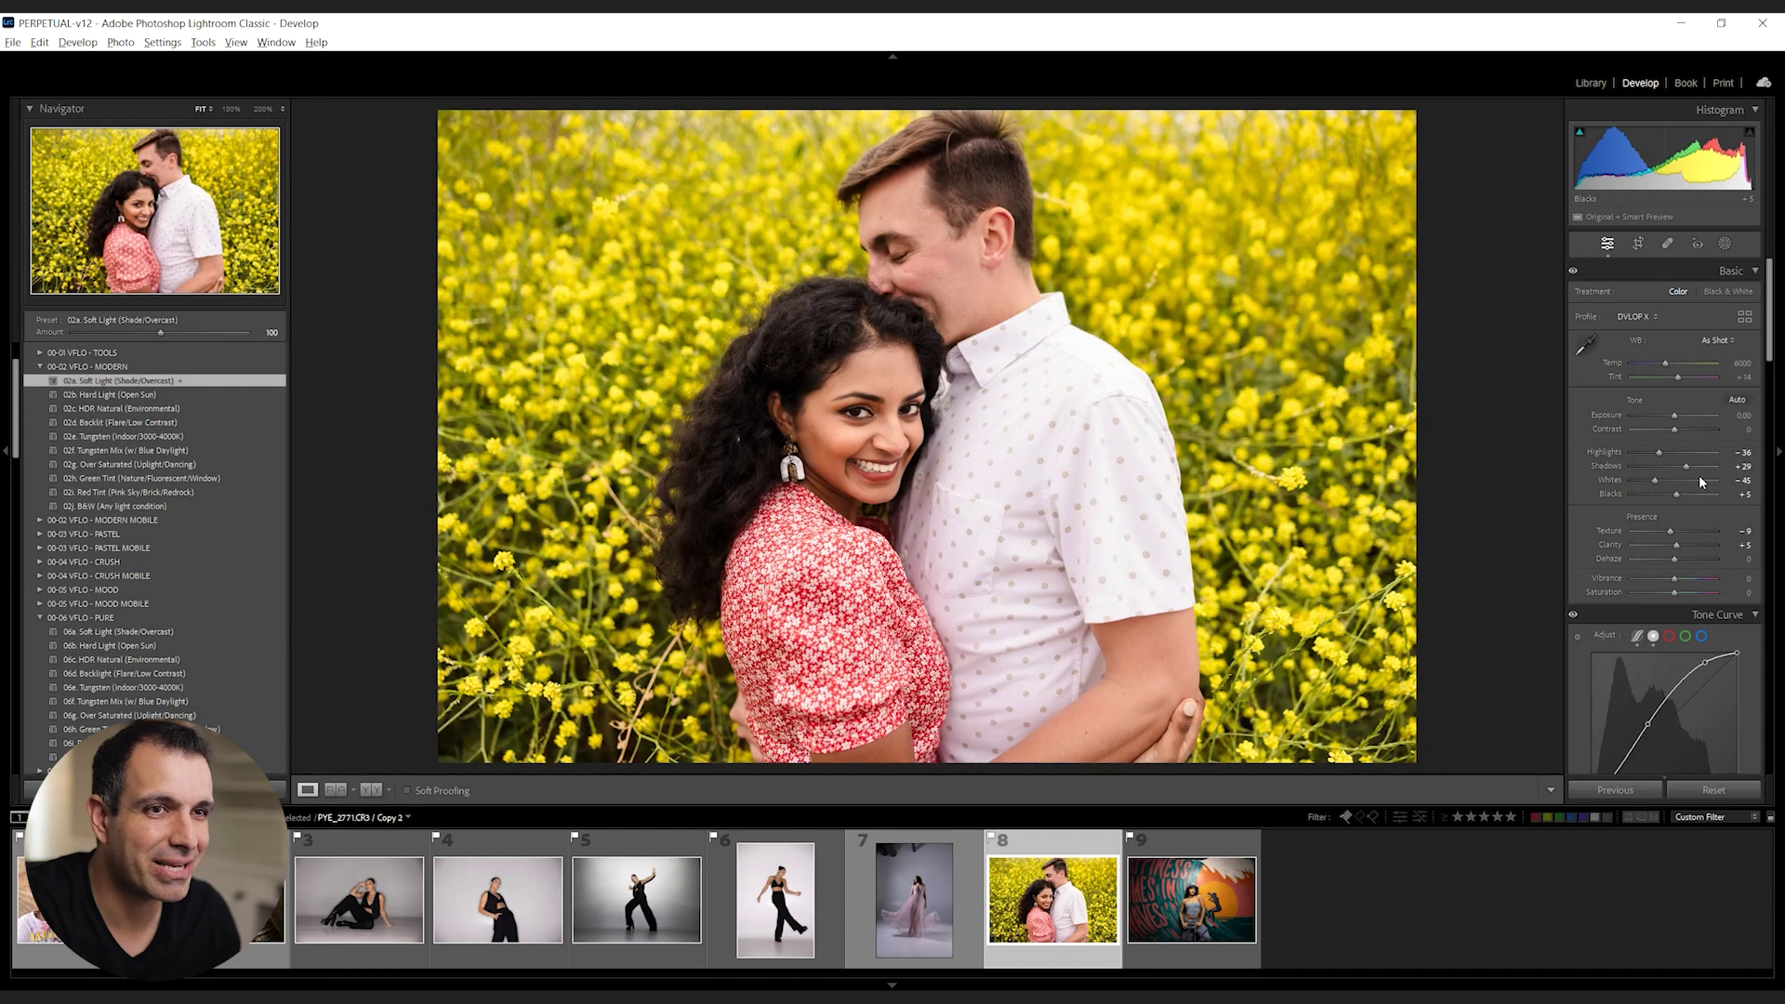
scroll(1692, 497, up, 2)
scroll(1704, 469, up, 1)
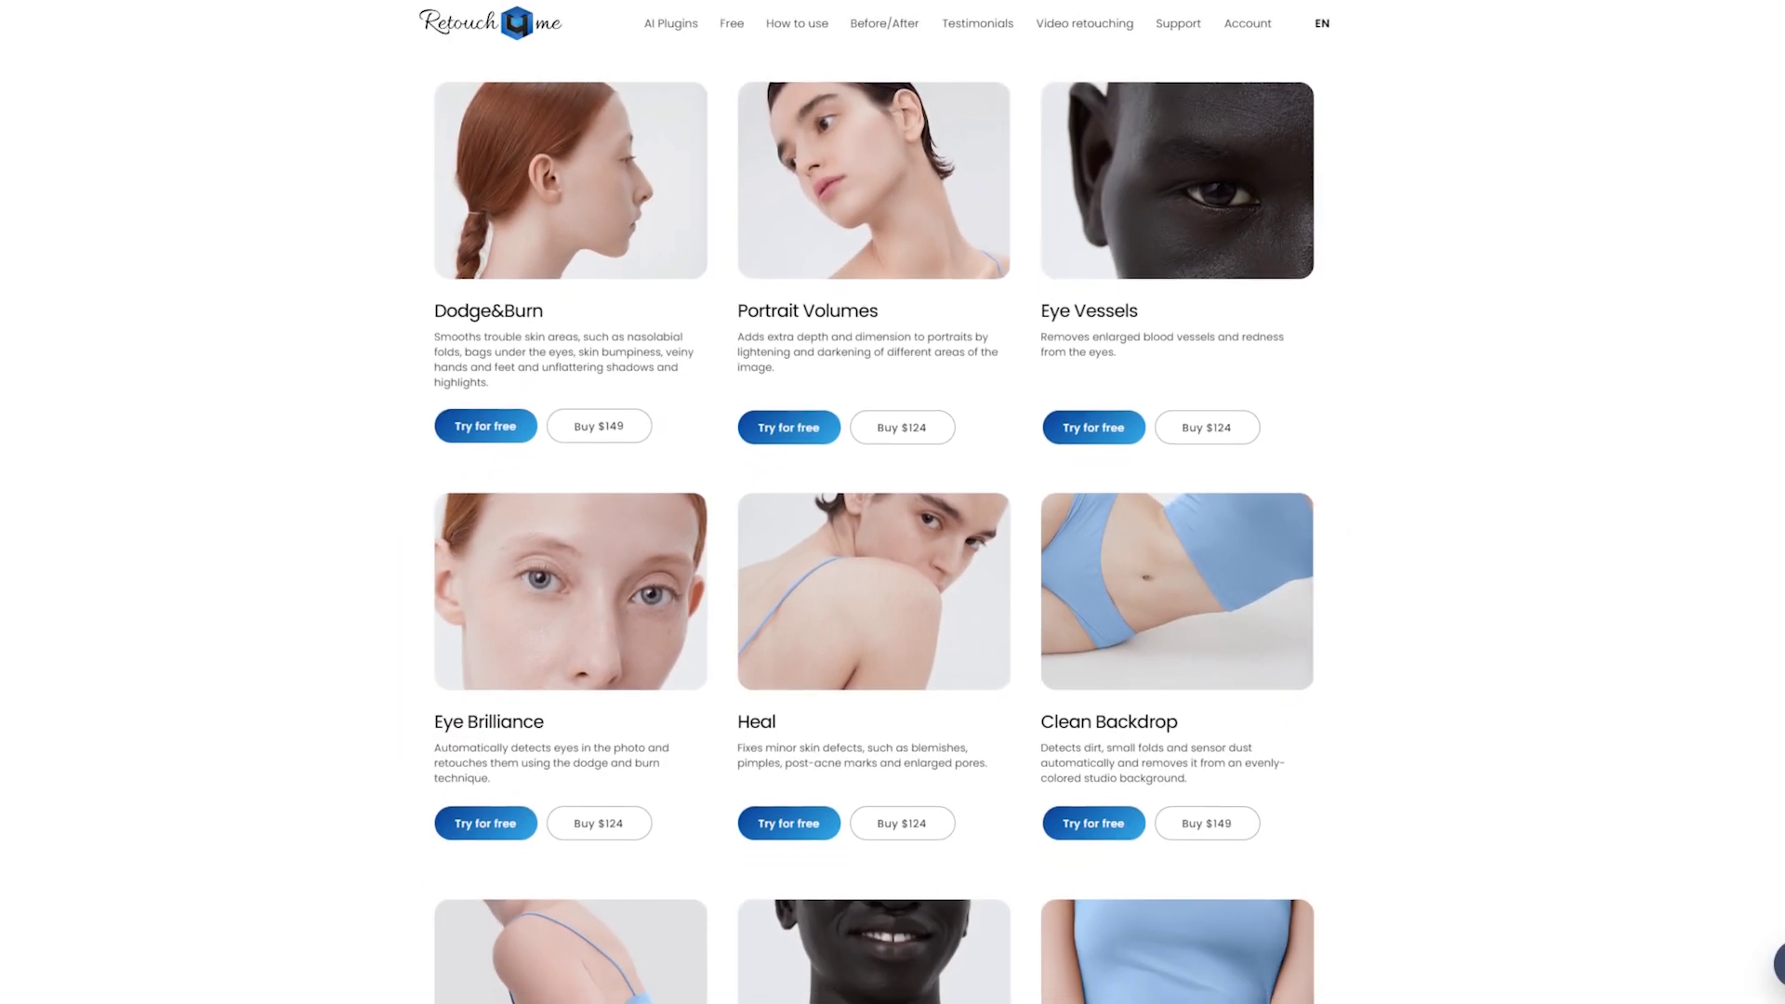
- Review the Retouch4me website's plugin catalogue, including each plugin's description, free trial option and purchase price
scroll(892, 502, down, 3)
scroll(892, 502, down, 2)
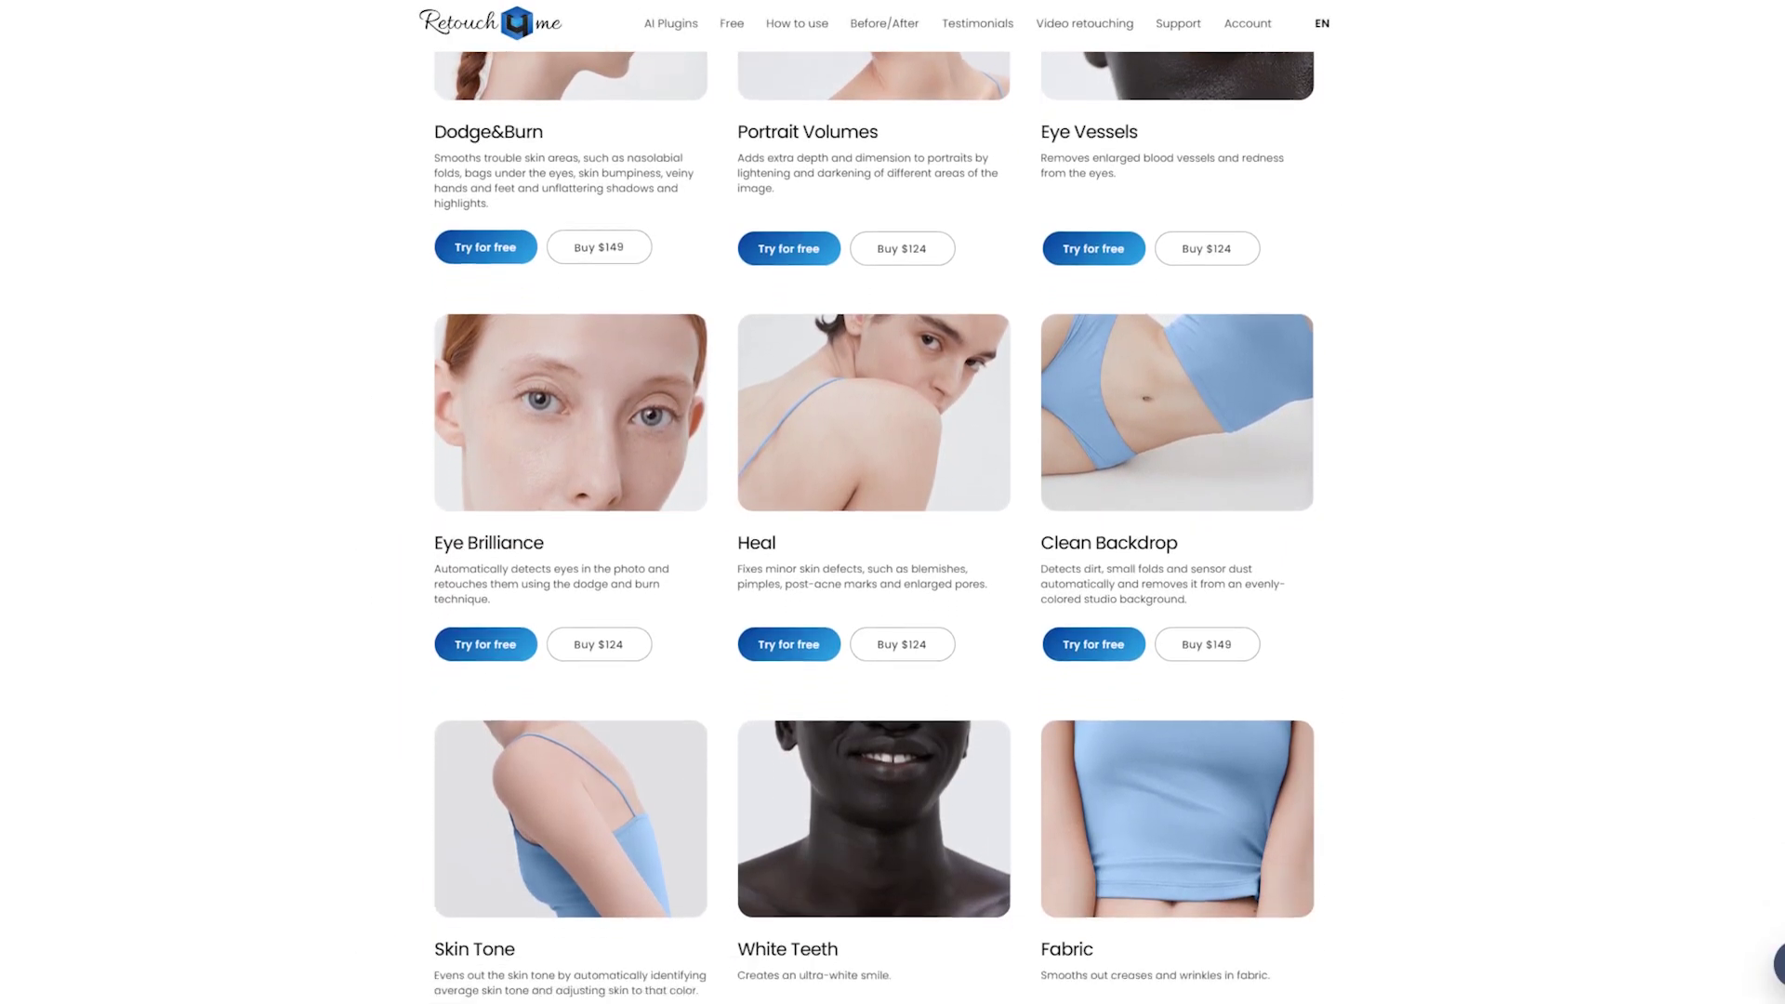
scroll(893, 501, down, 2)
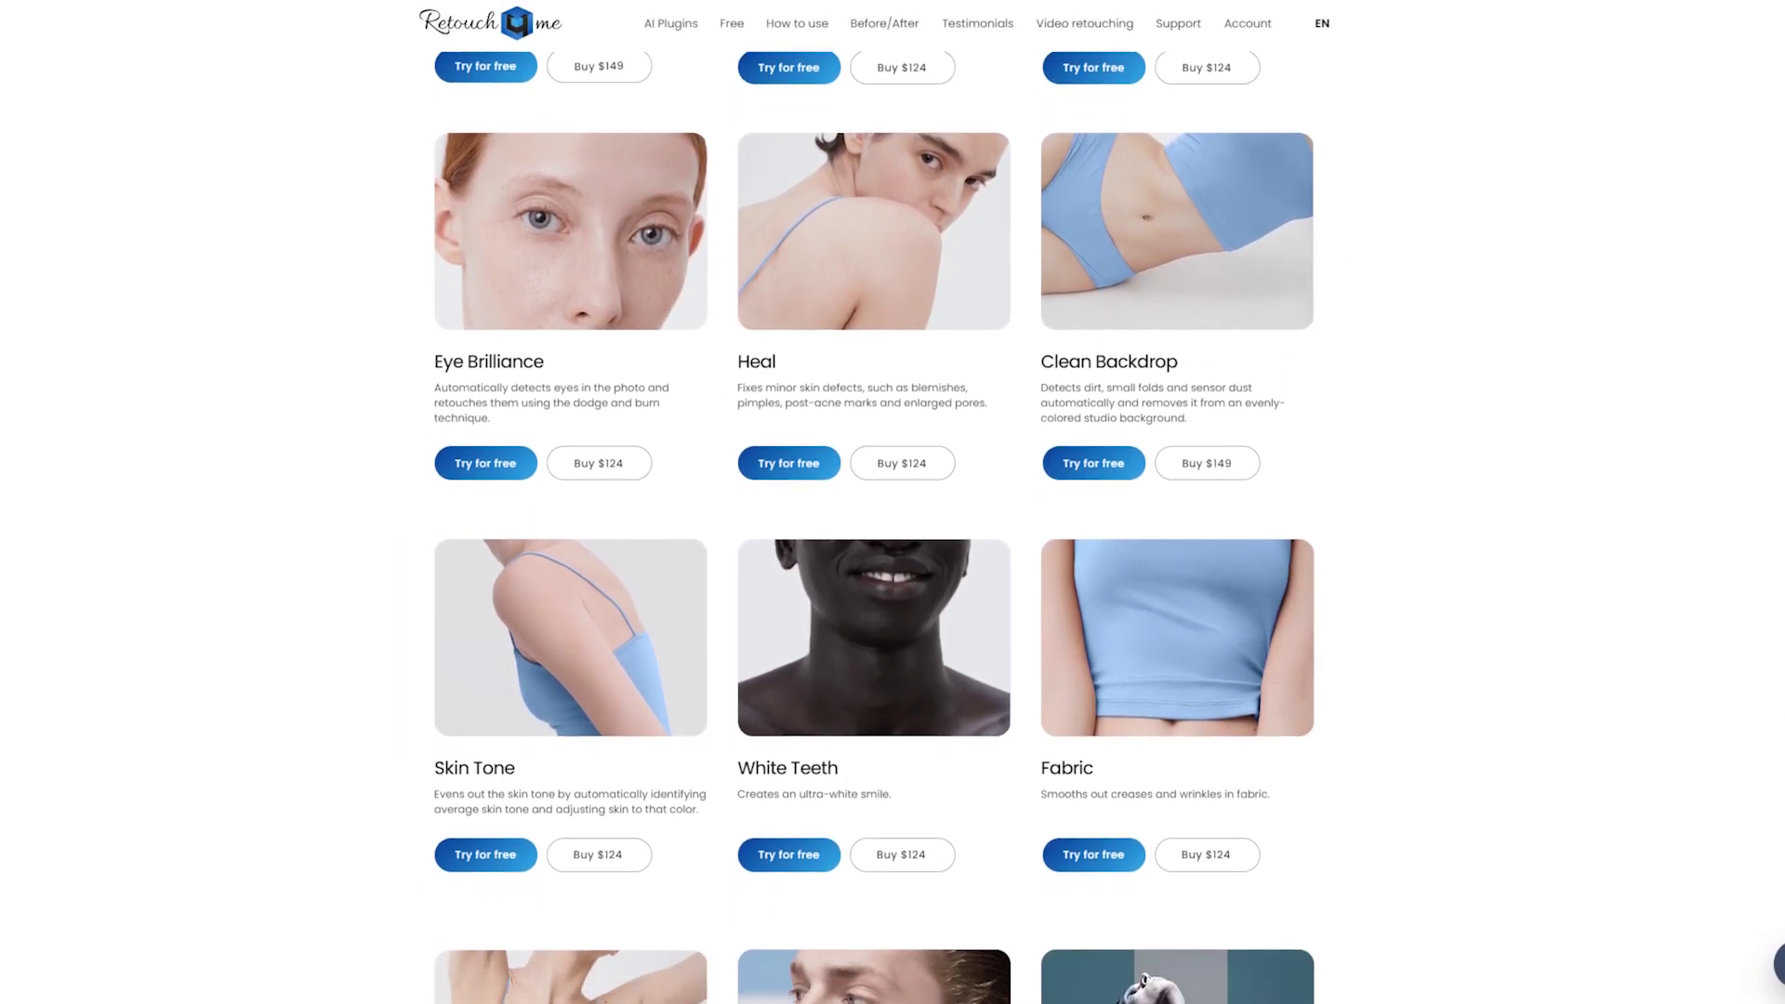
scroll(892, 502, down, 2)
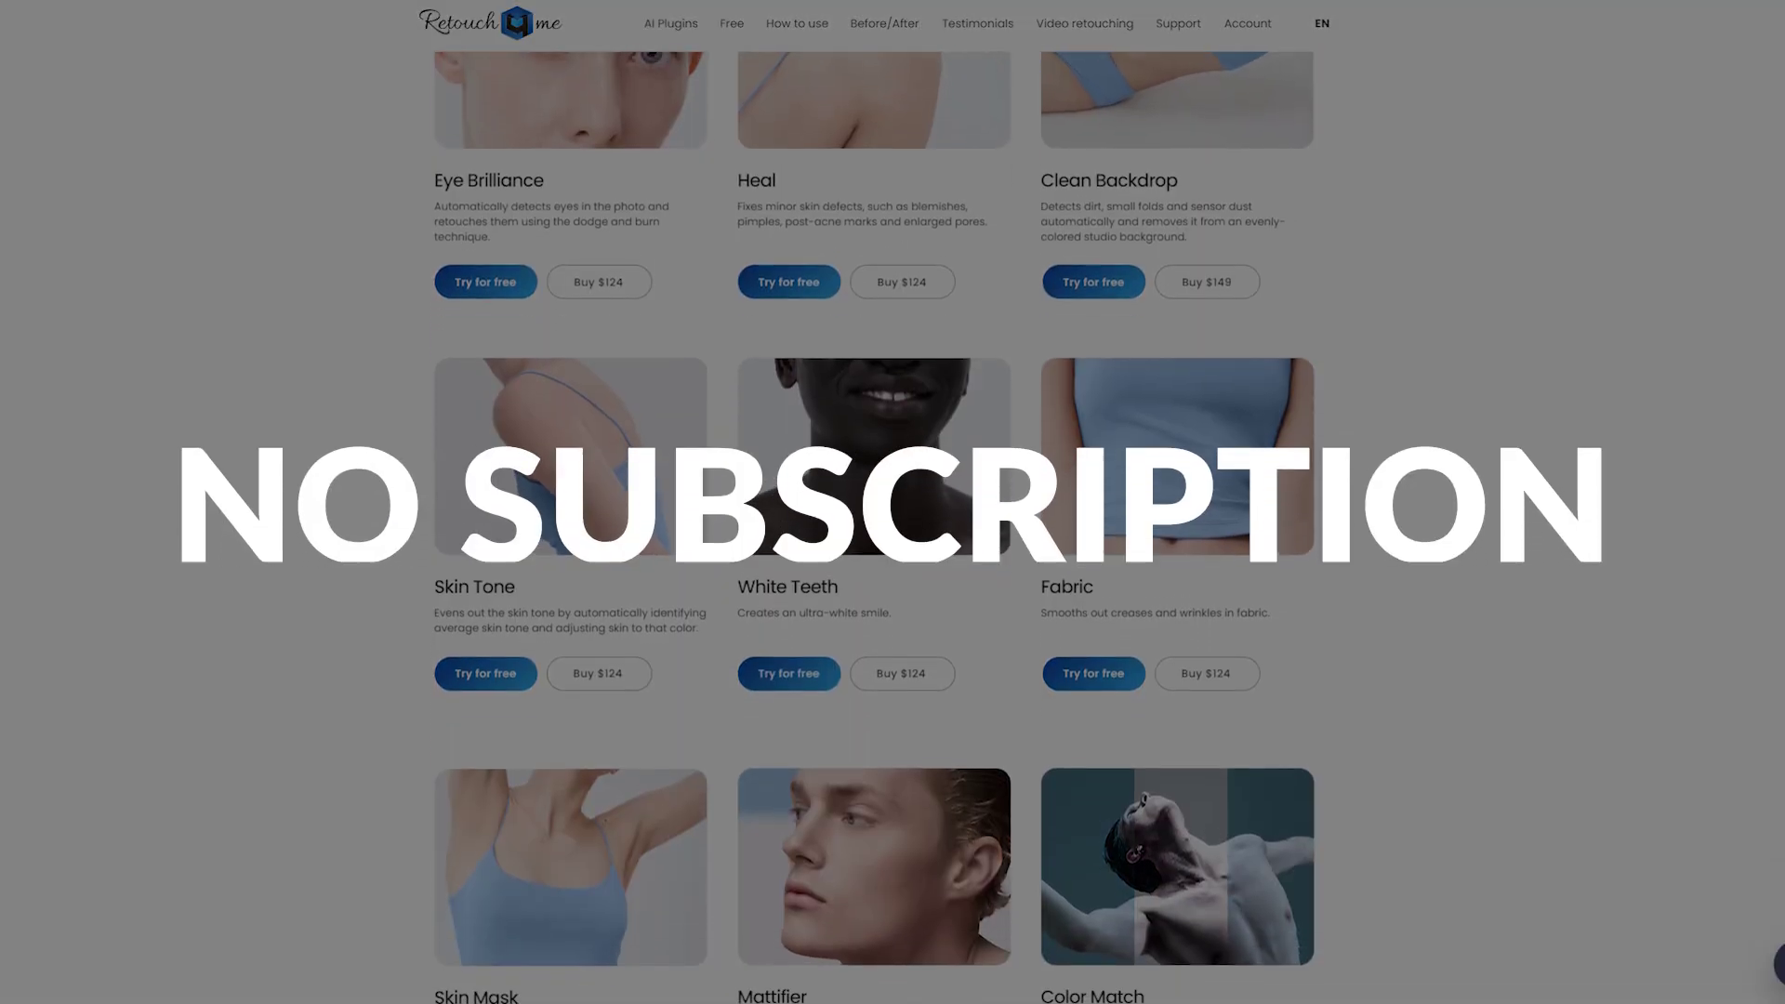
scroll(892, 502, down, 2)
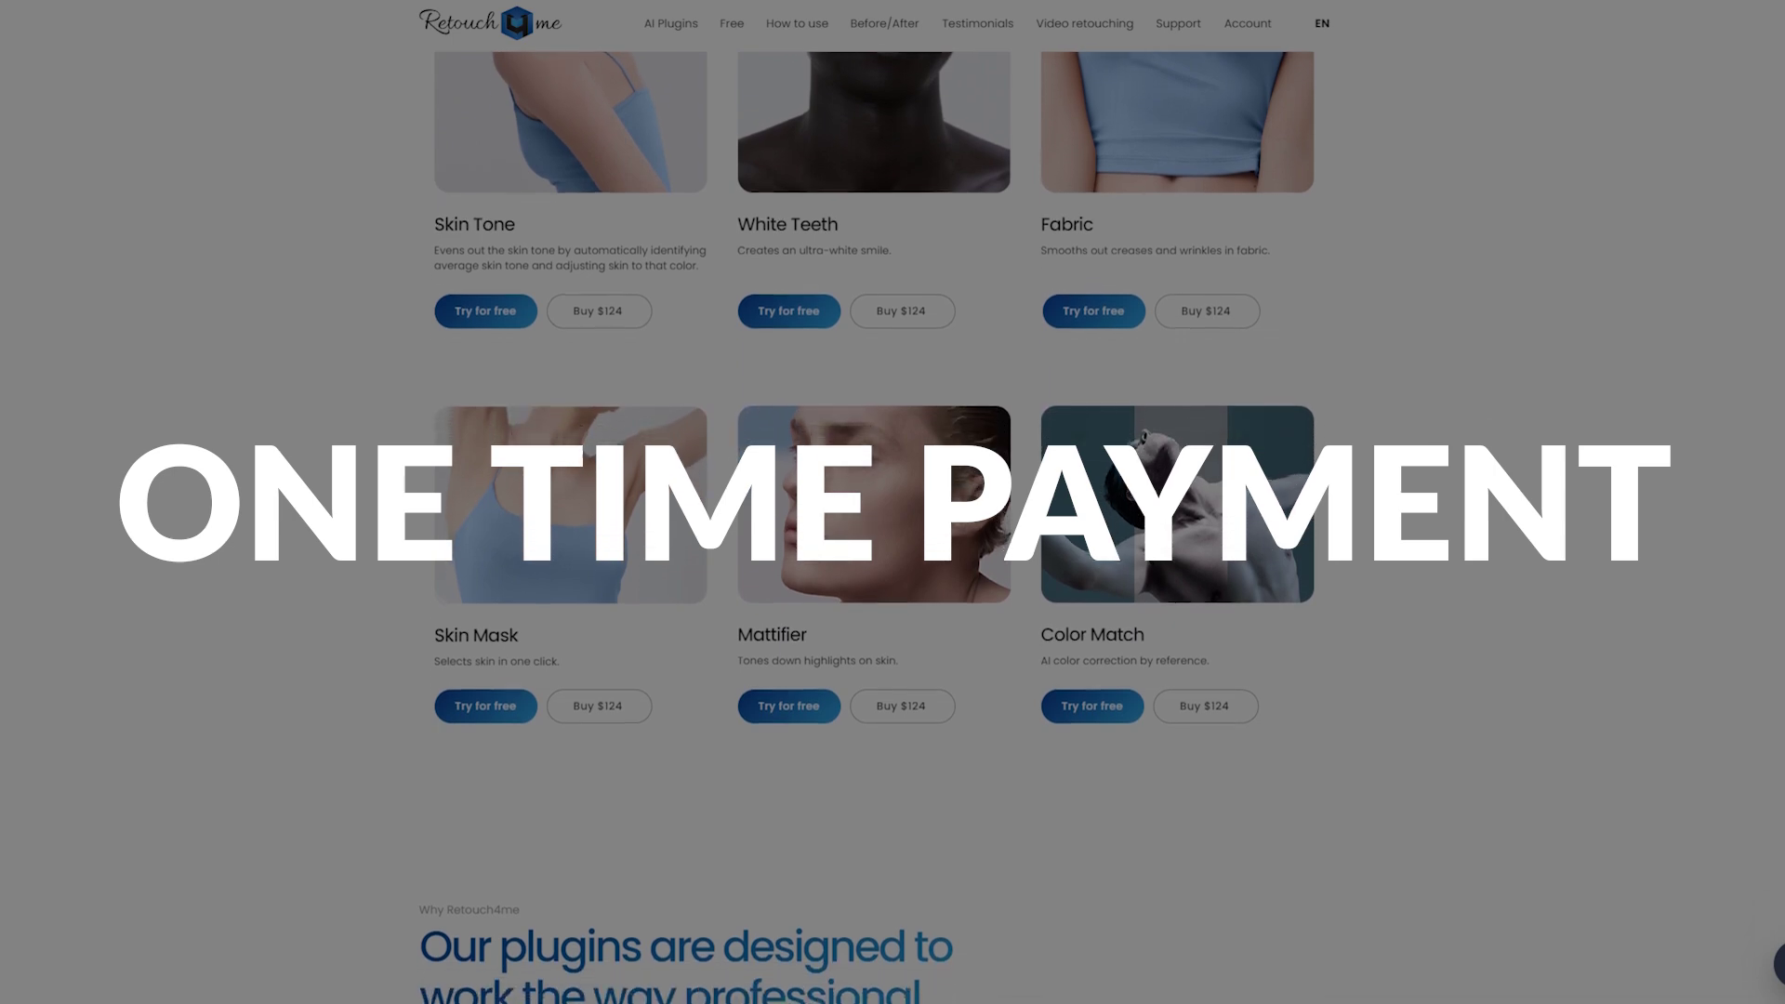
scroll(893, 502, down, 1)
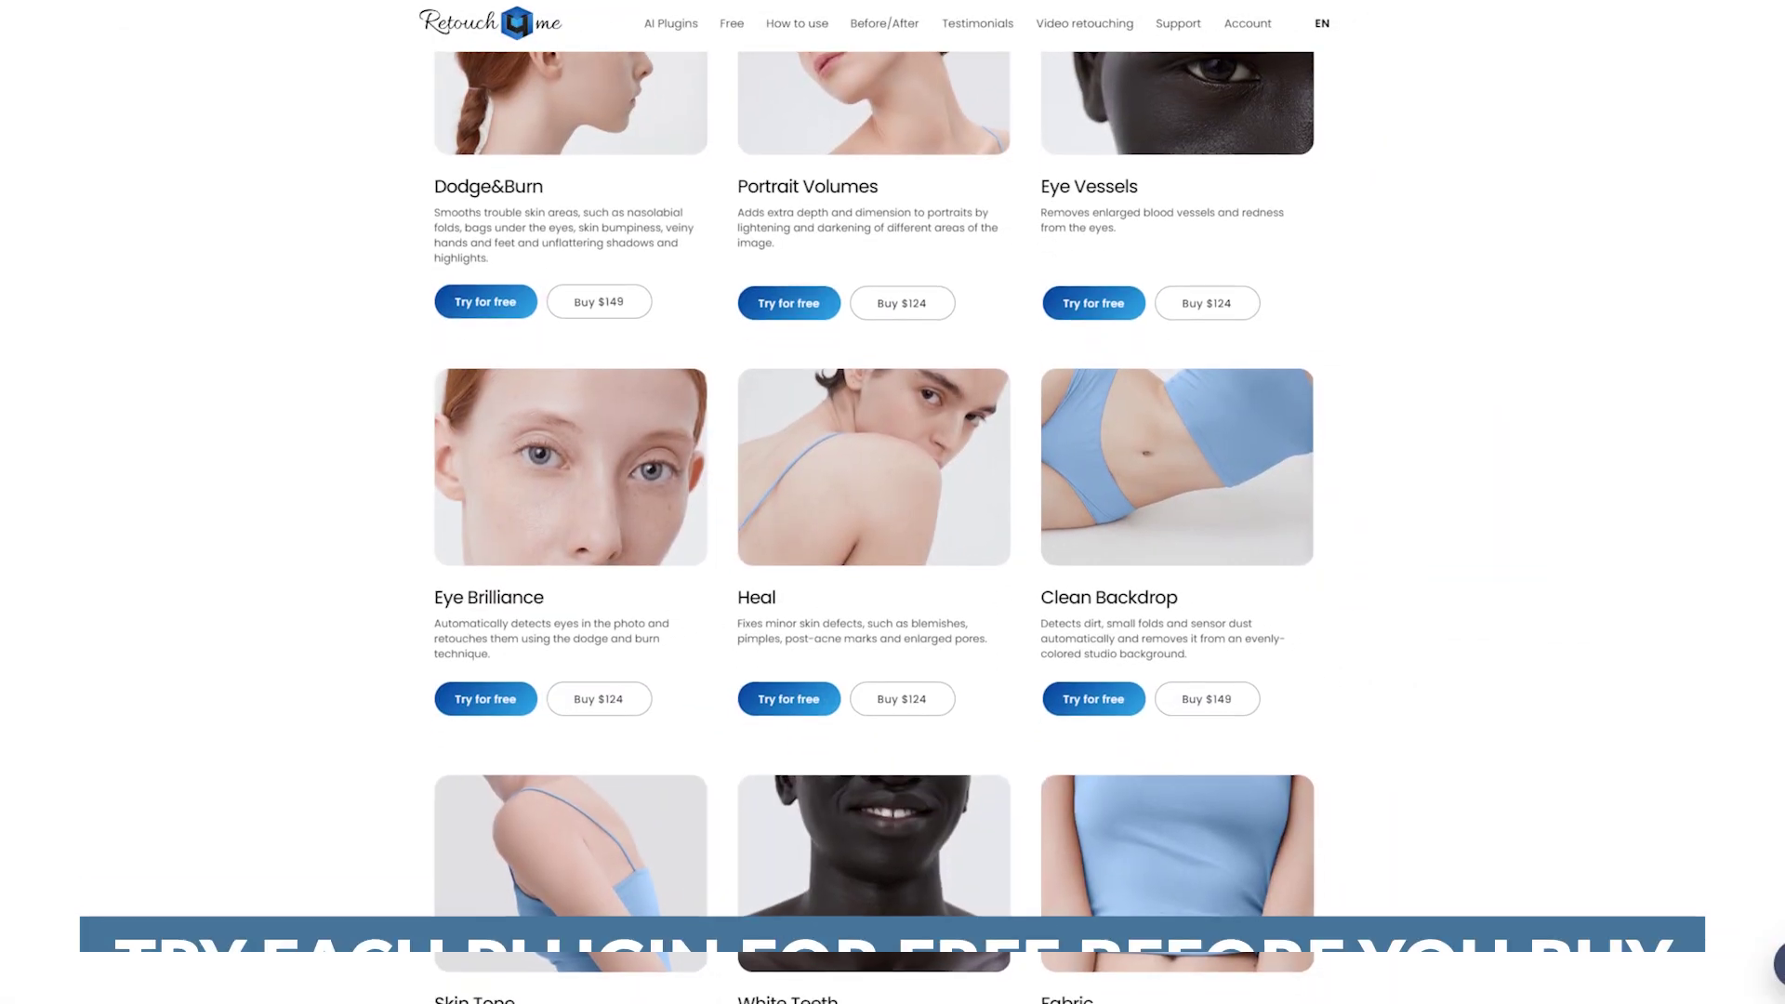
scroll(873, 502, down, 3)
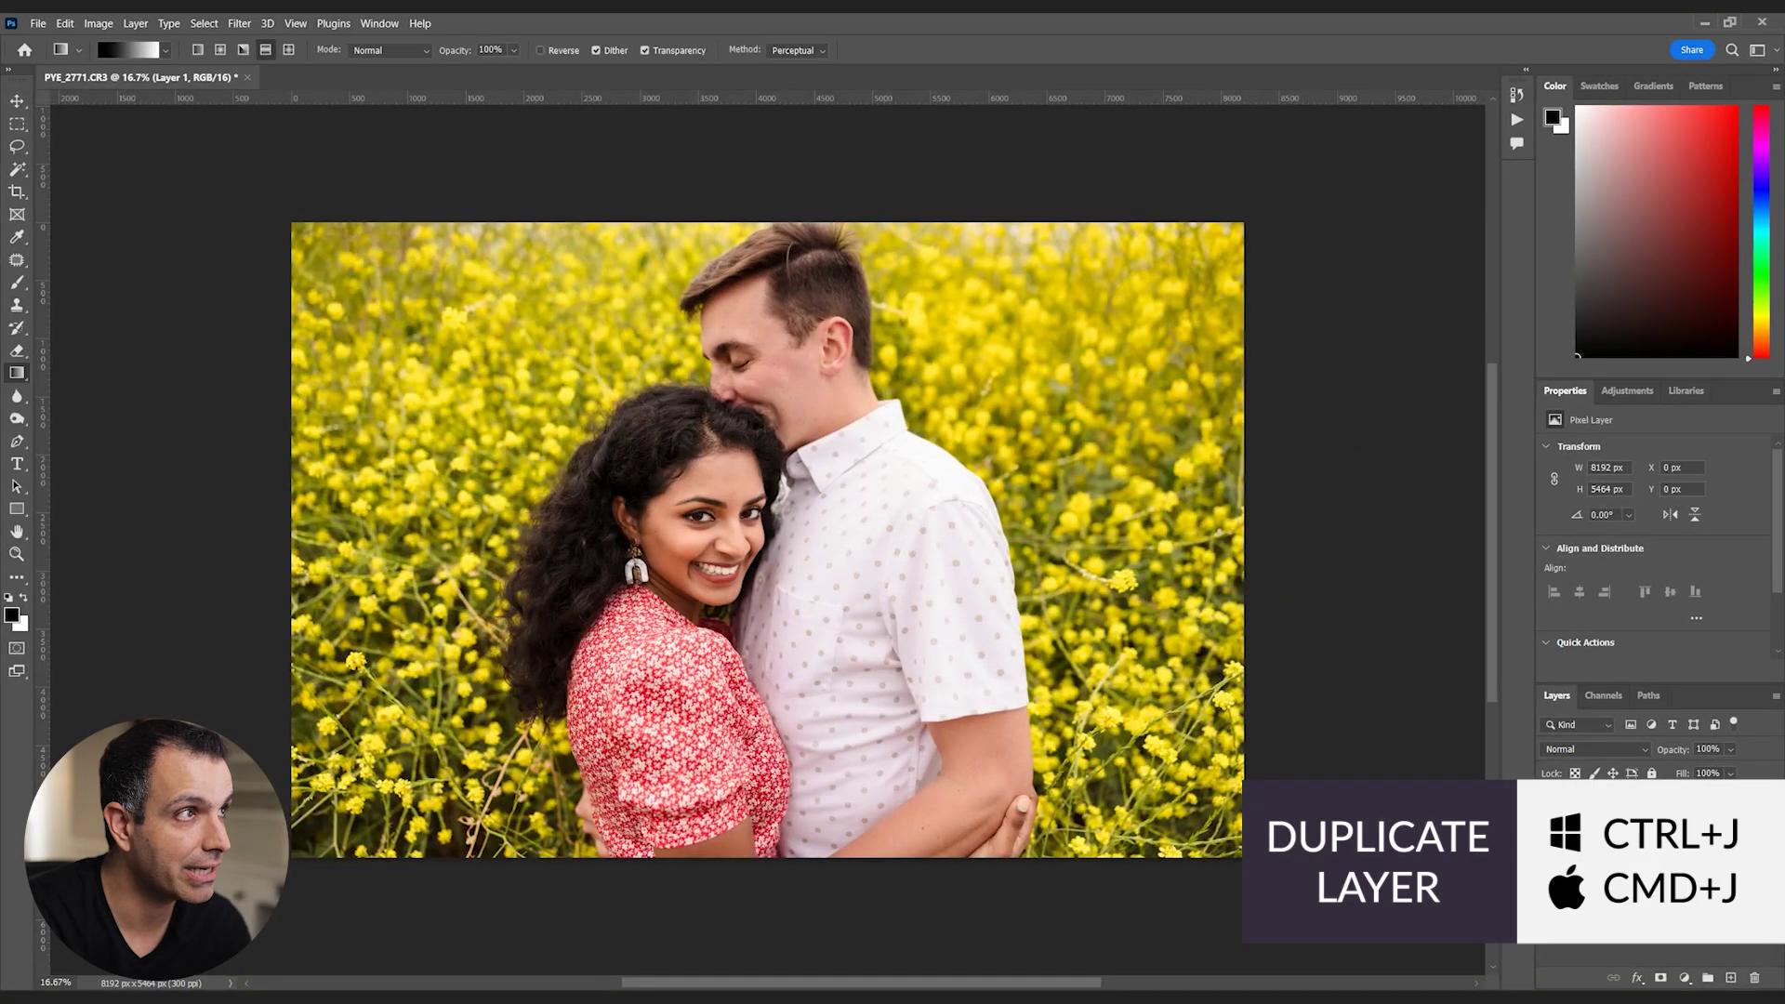
- Open the Retouch4me Portrait Volumes filter on the duplicated couple layer and choose the close-up human scale instead of Auto
click(241, 24)
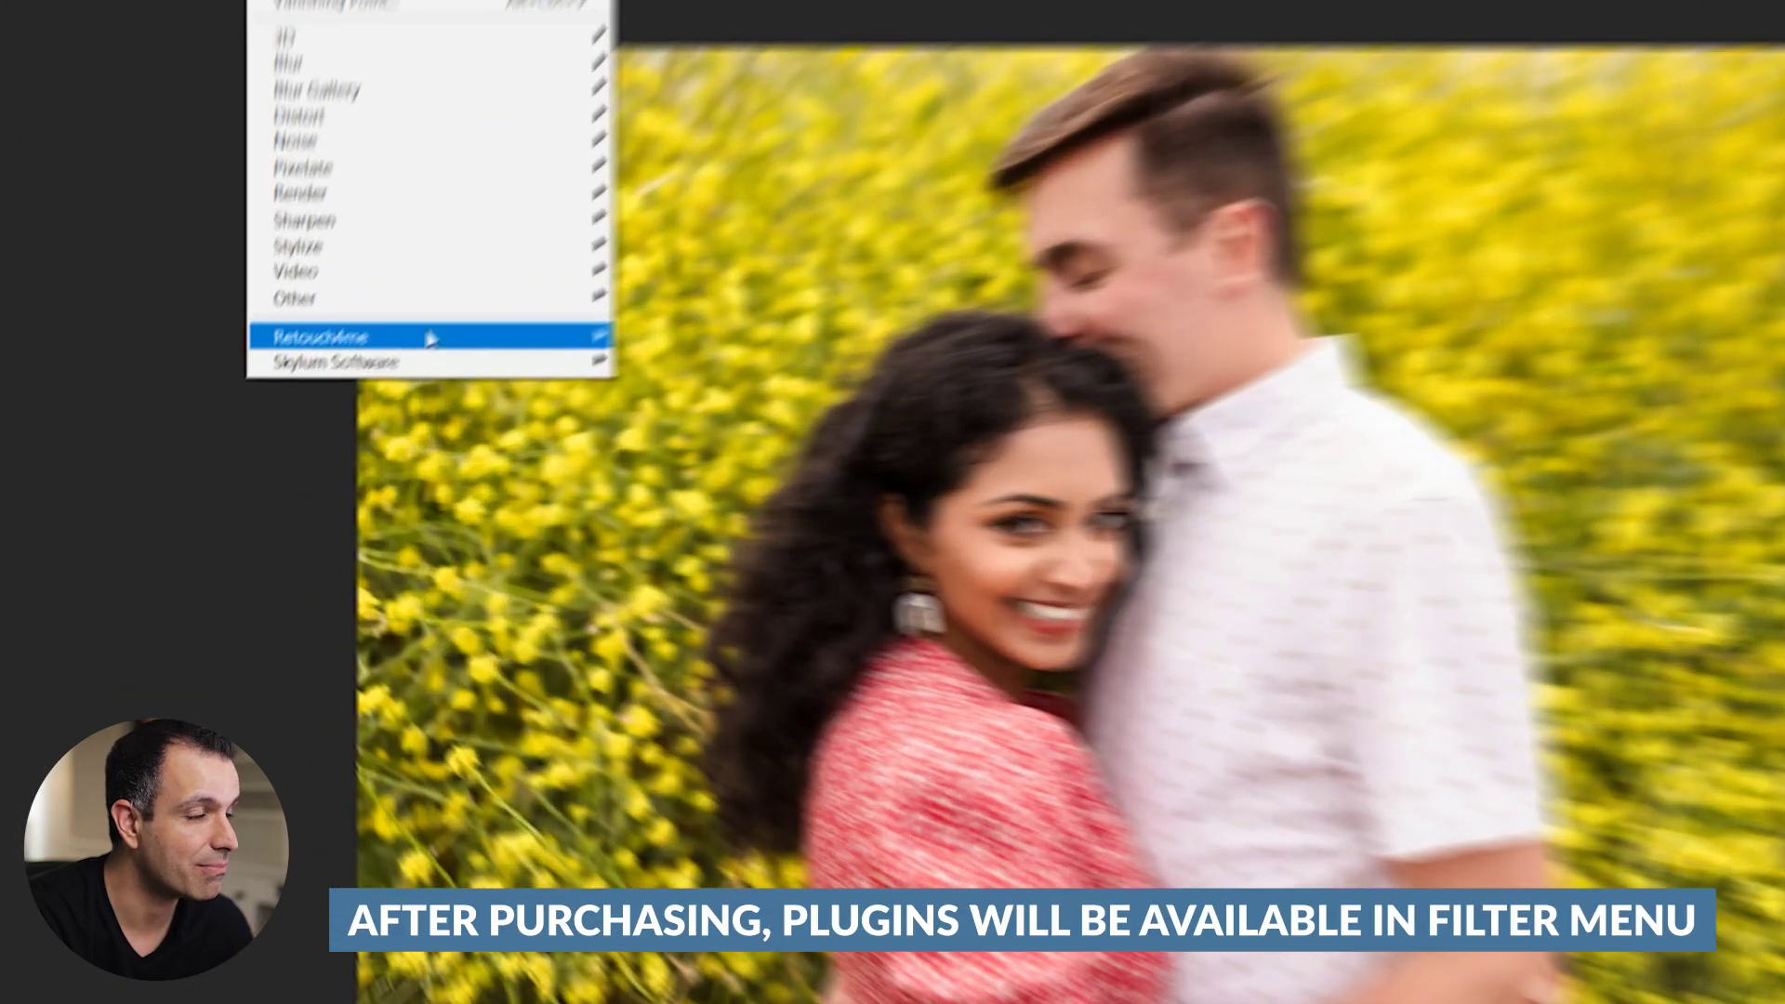
mouse_move(406, 402)
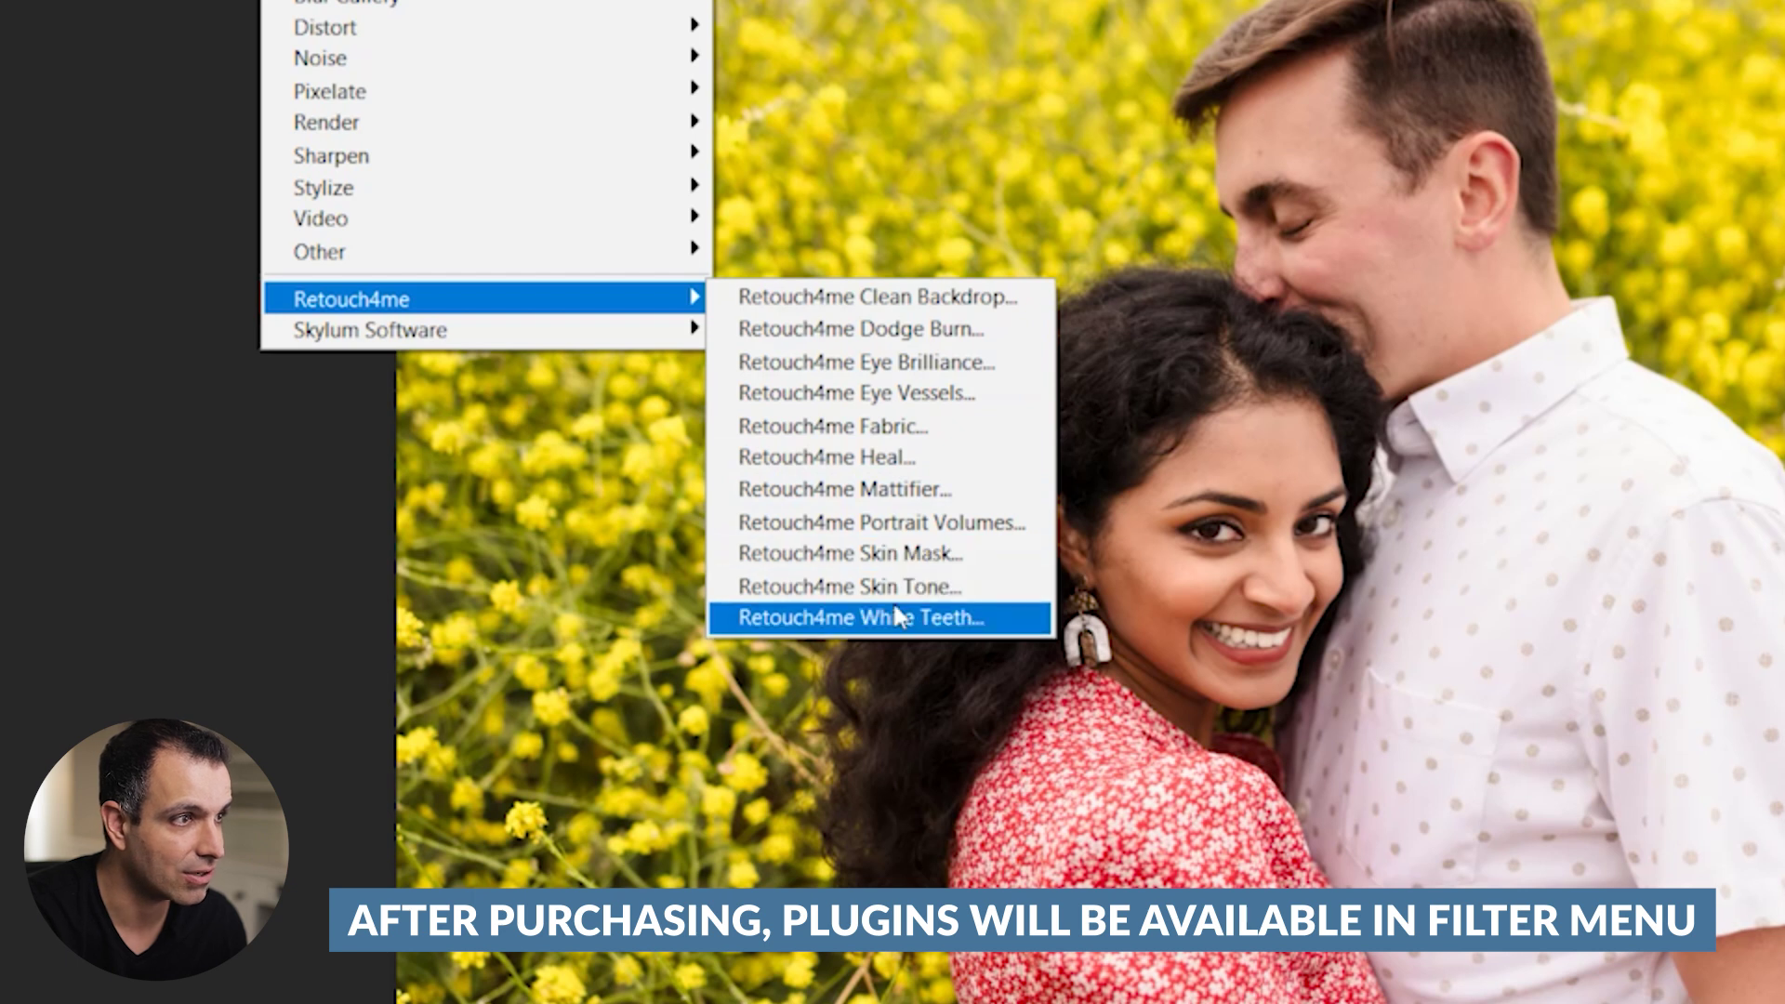
click(930, 538)
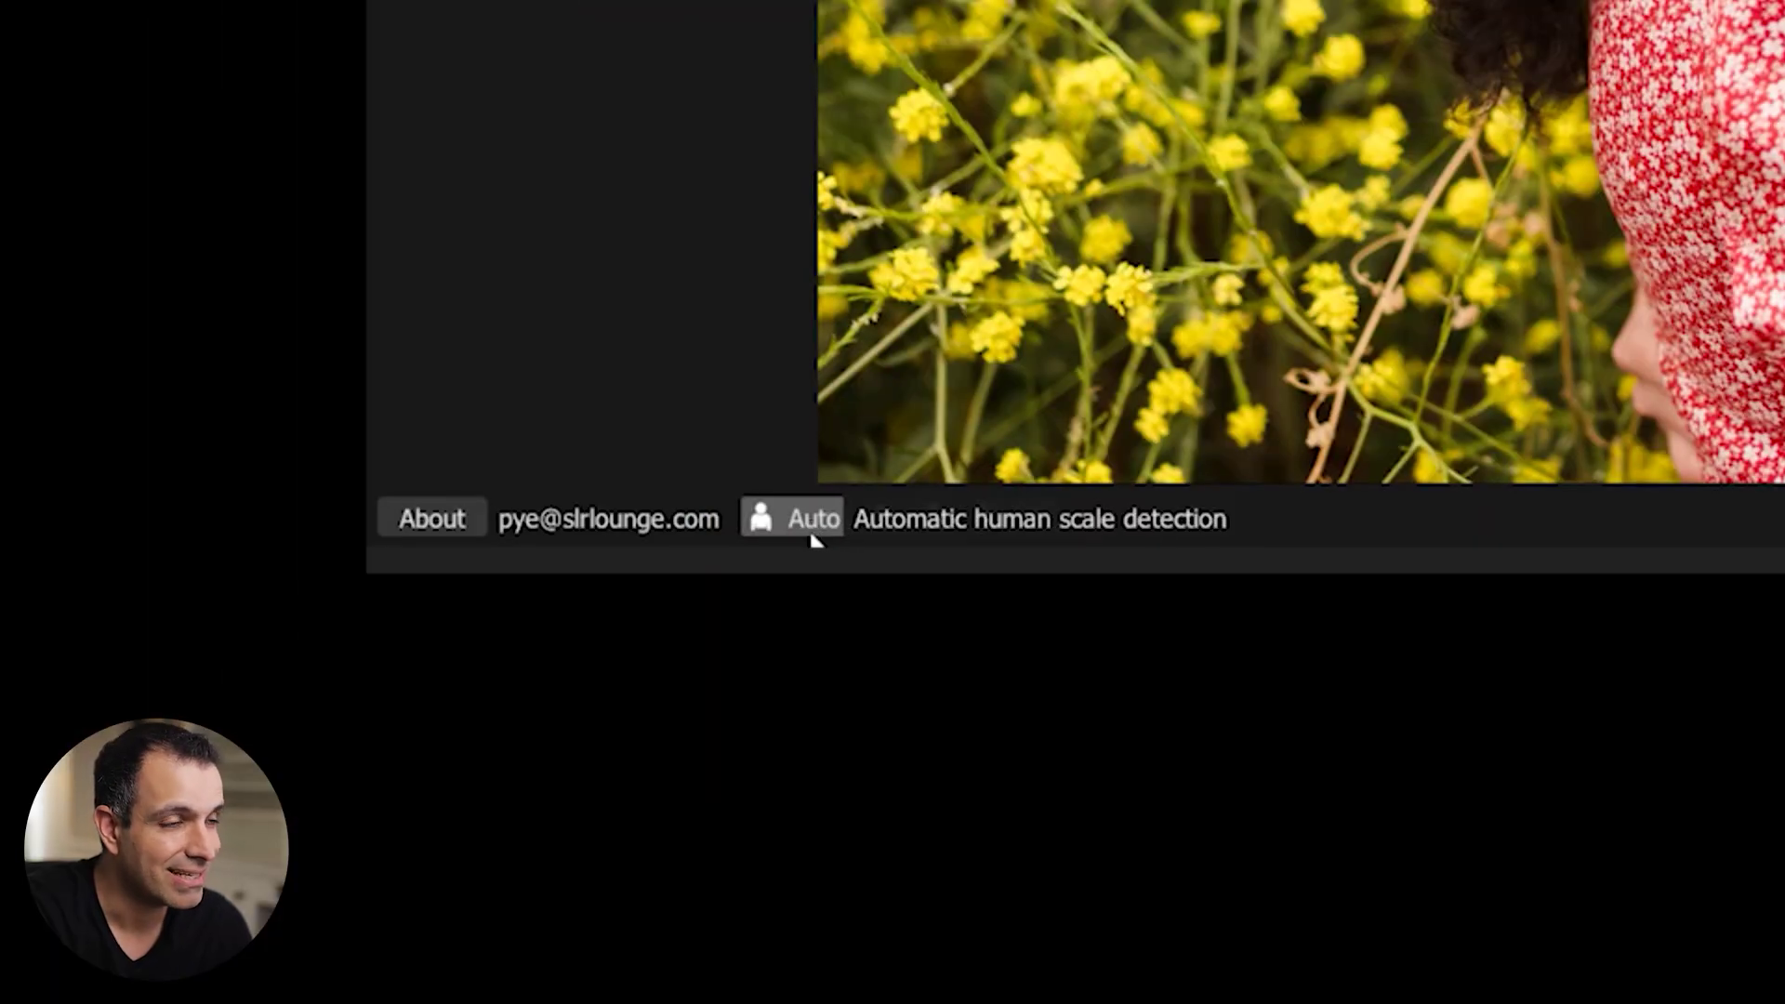
click(811, 517)
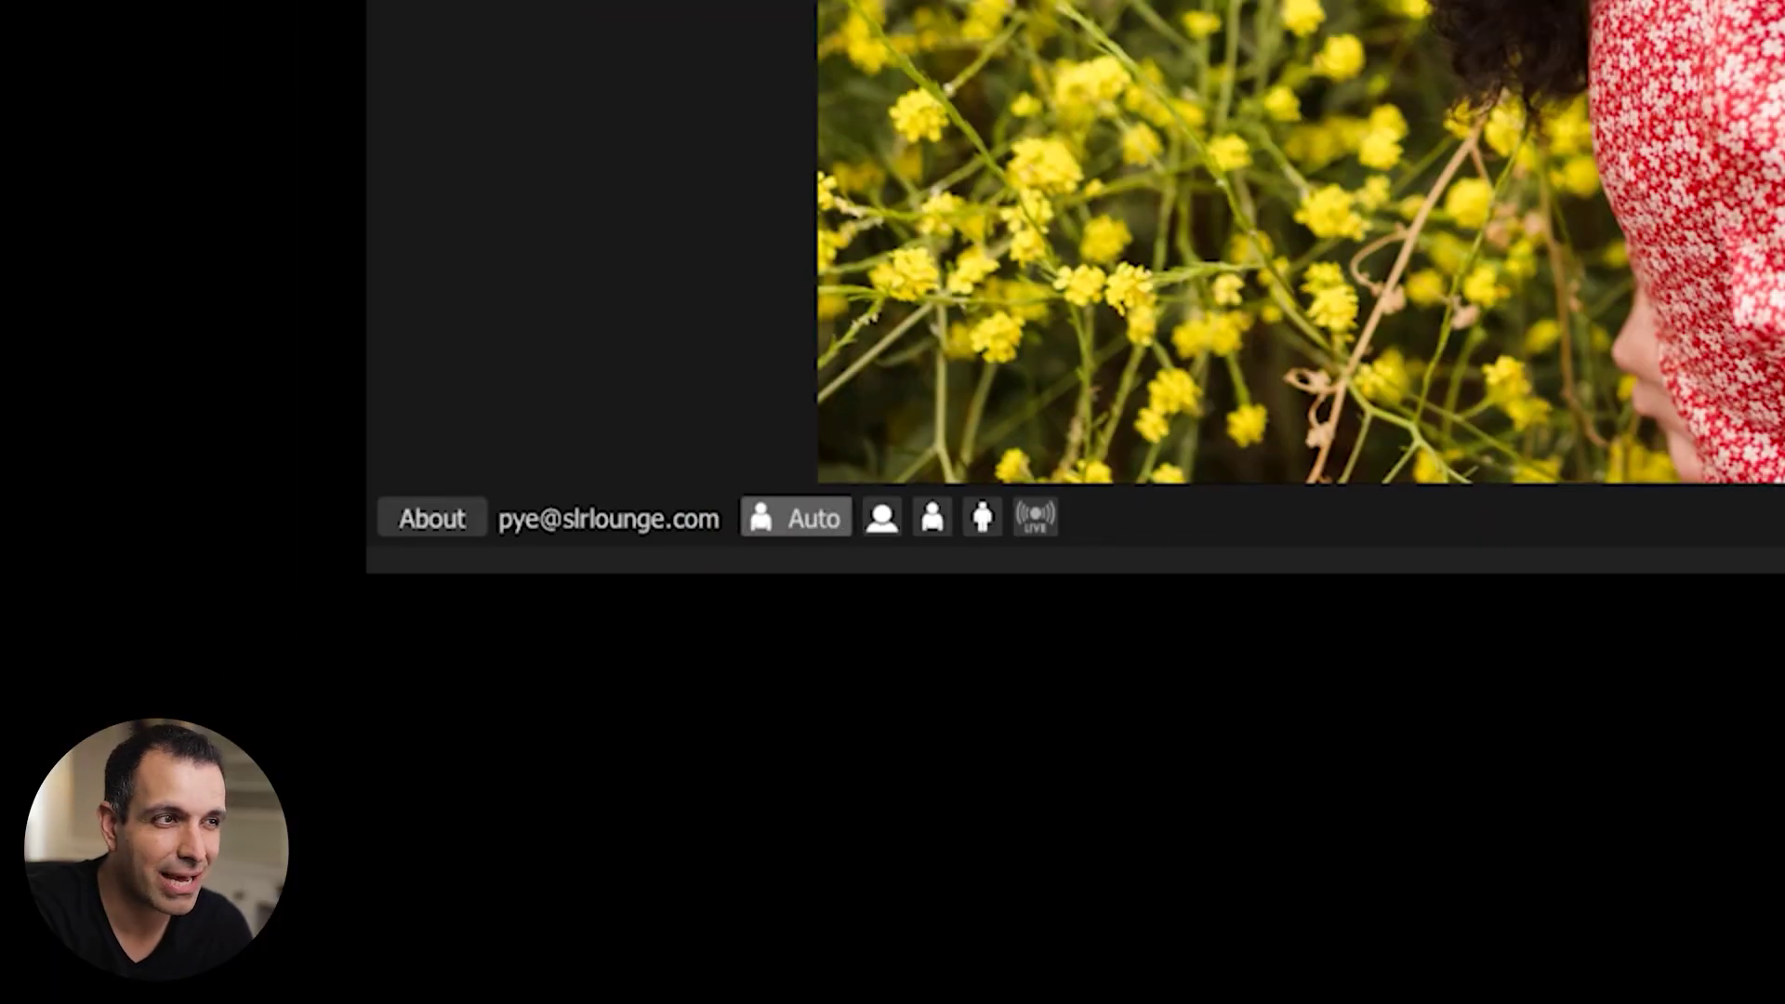
click(883, 521)
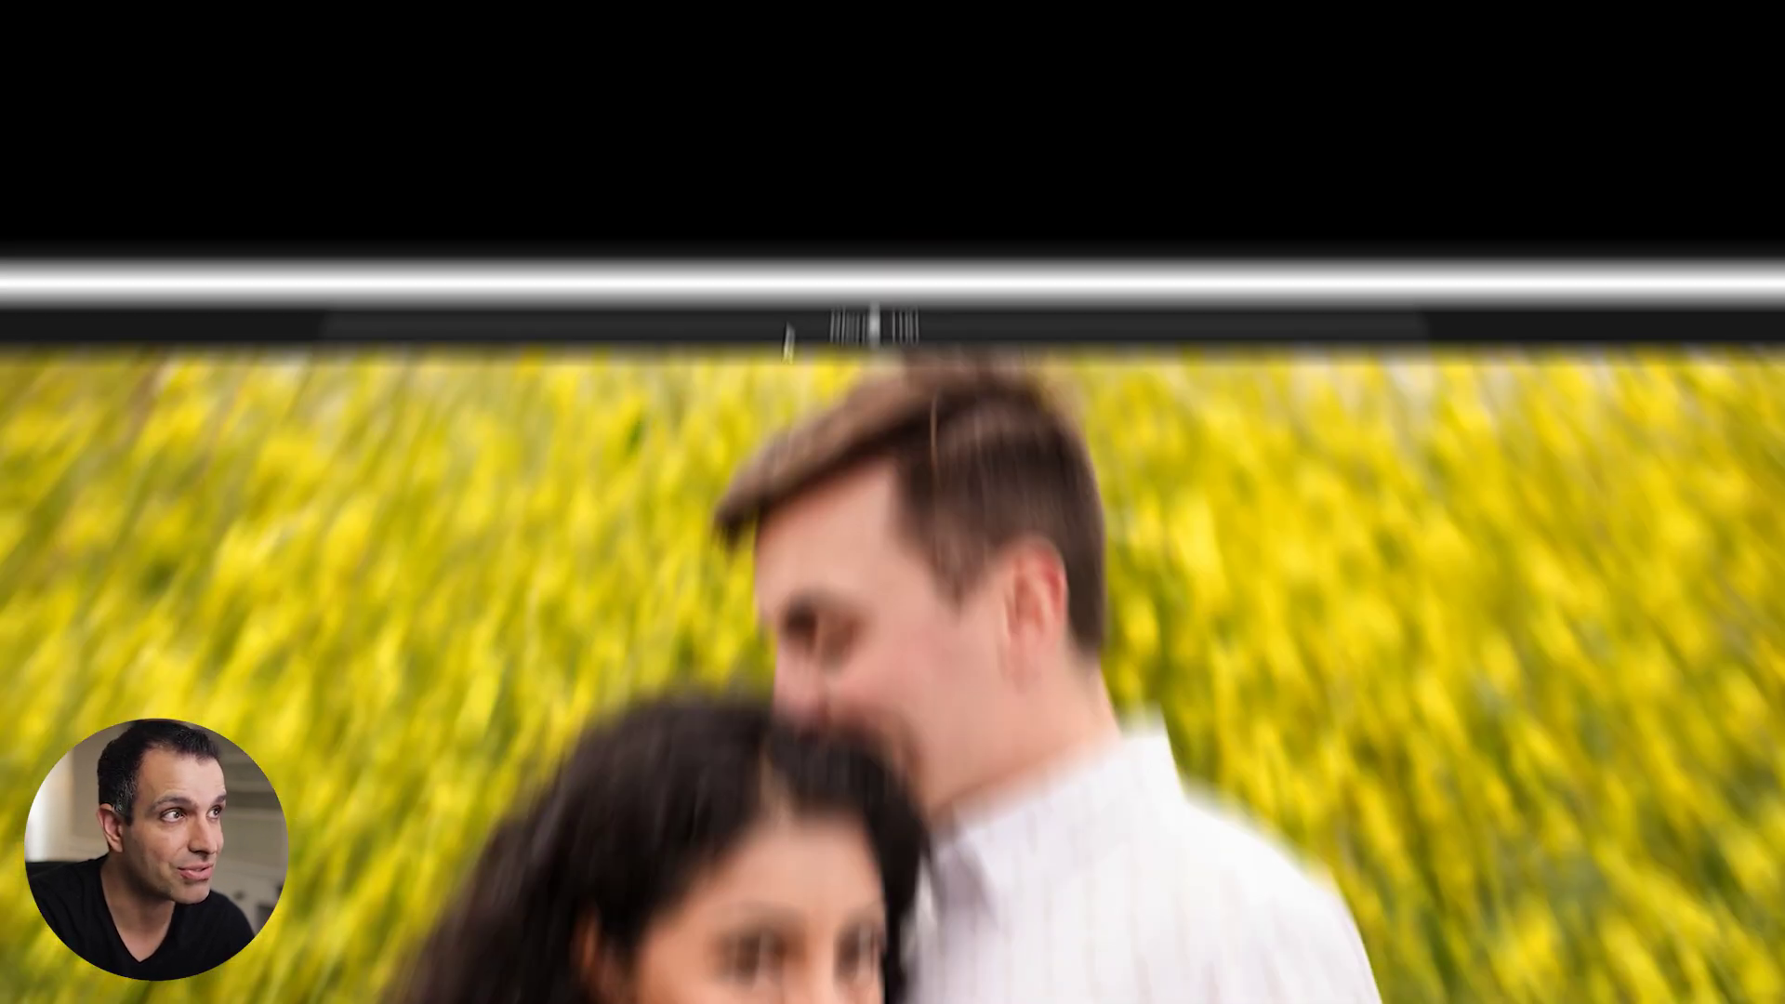
- Adjust the Portrait Volumes blend strength and apply it to the duplicate layer, comparing the image with and without that layer
drag(874, 341, 537, 381)
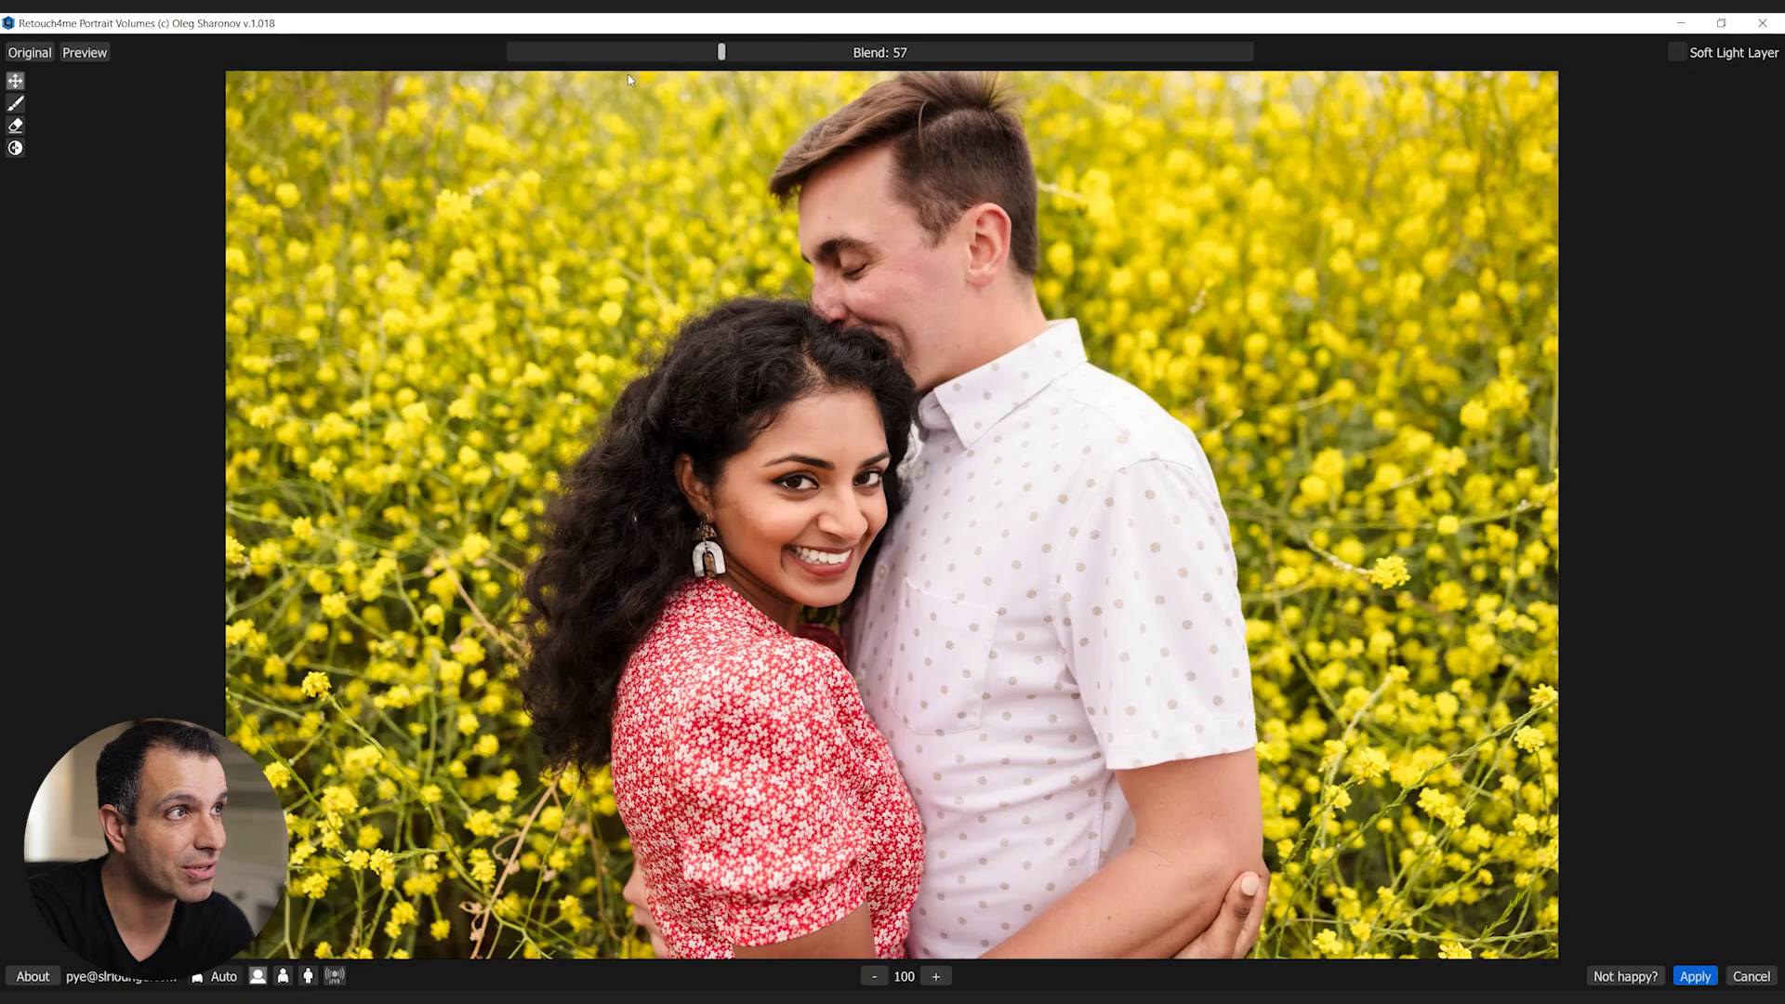
drag(1115, 101, 1188, 95)
drag(927, 89, 986, 88)
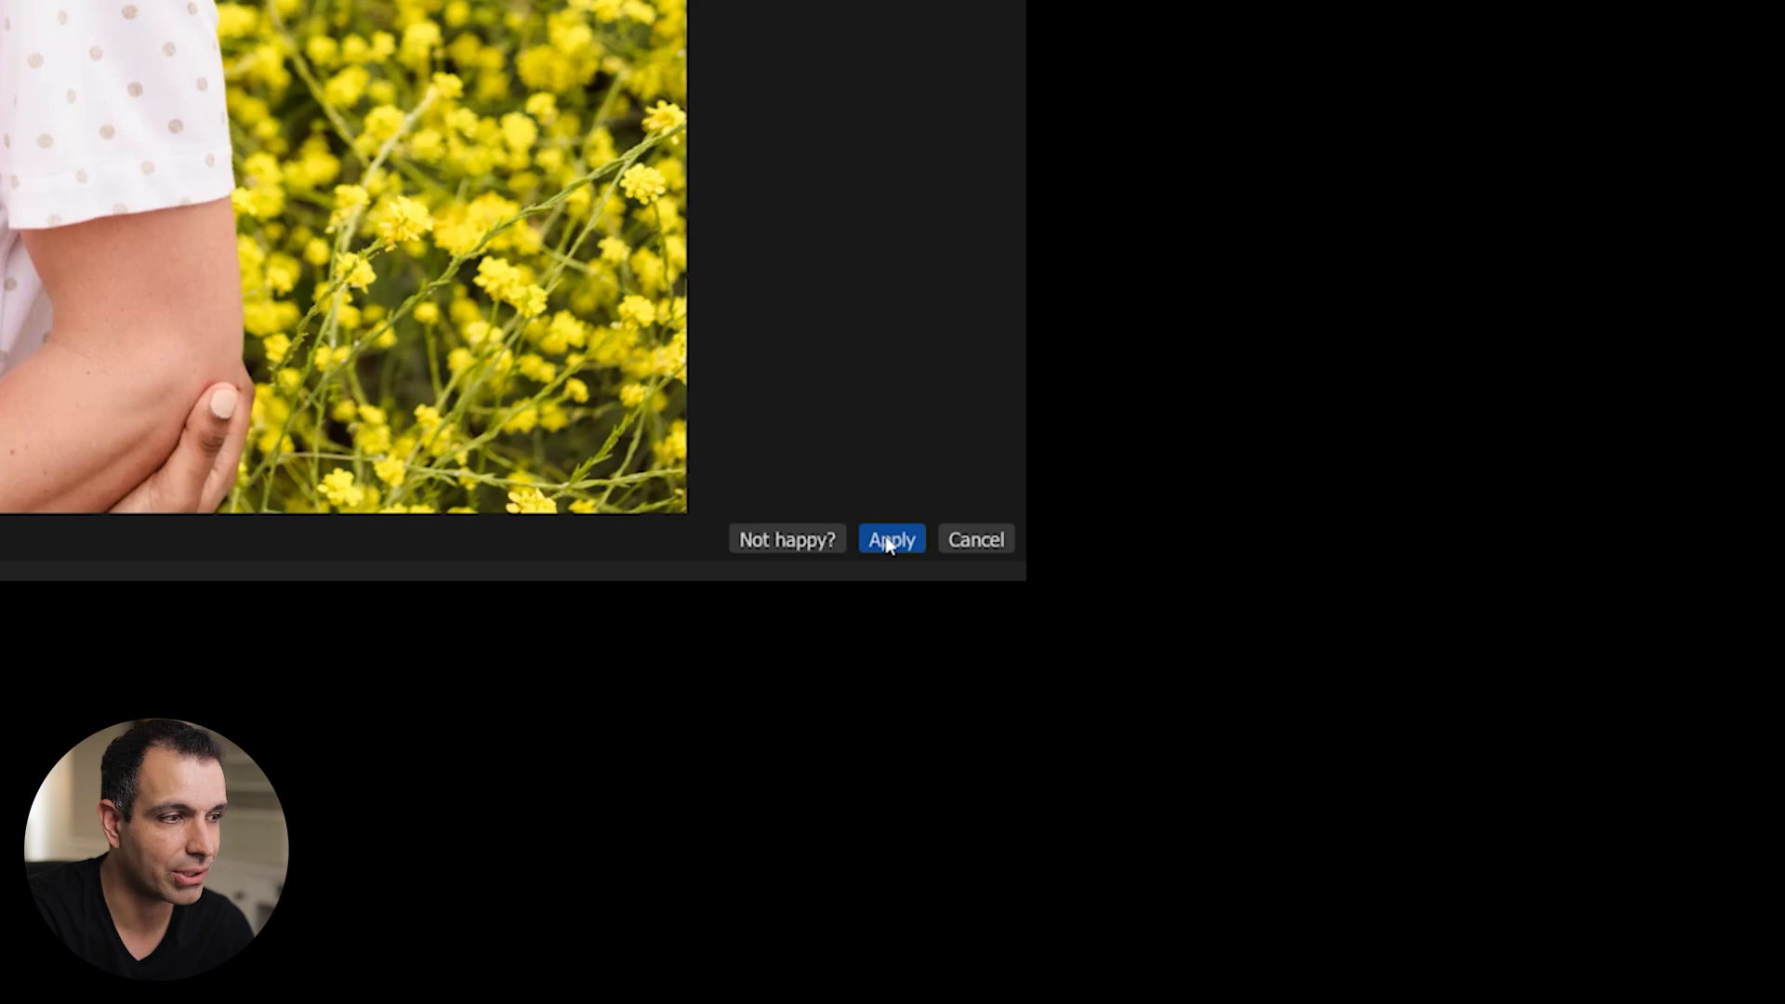
click(1691, 978)
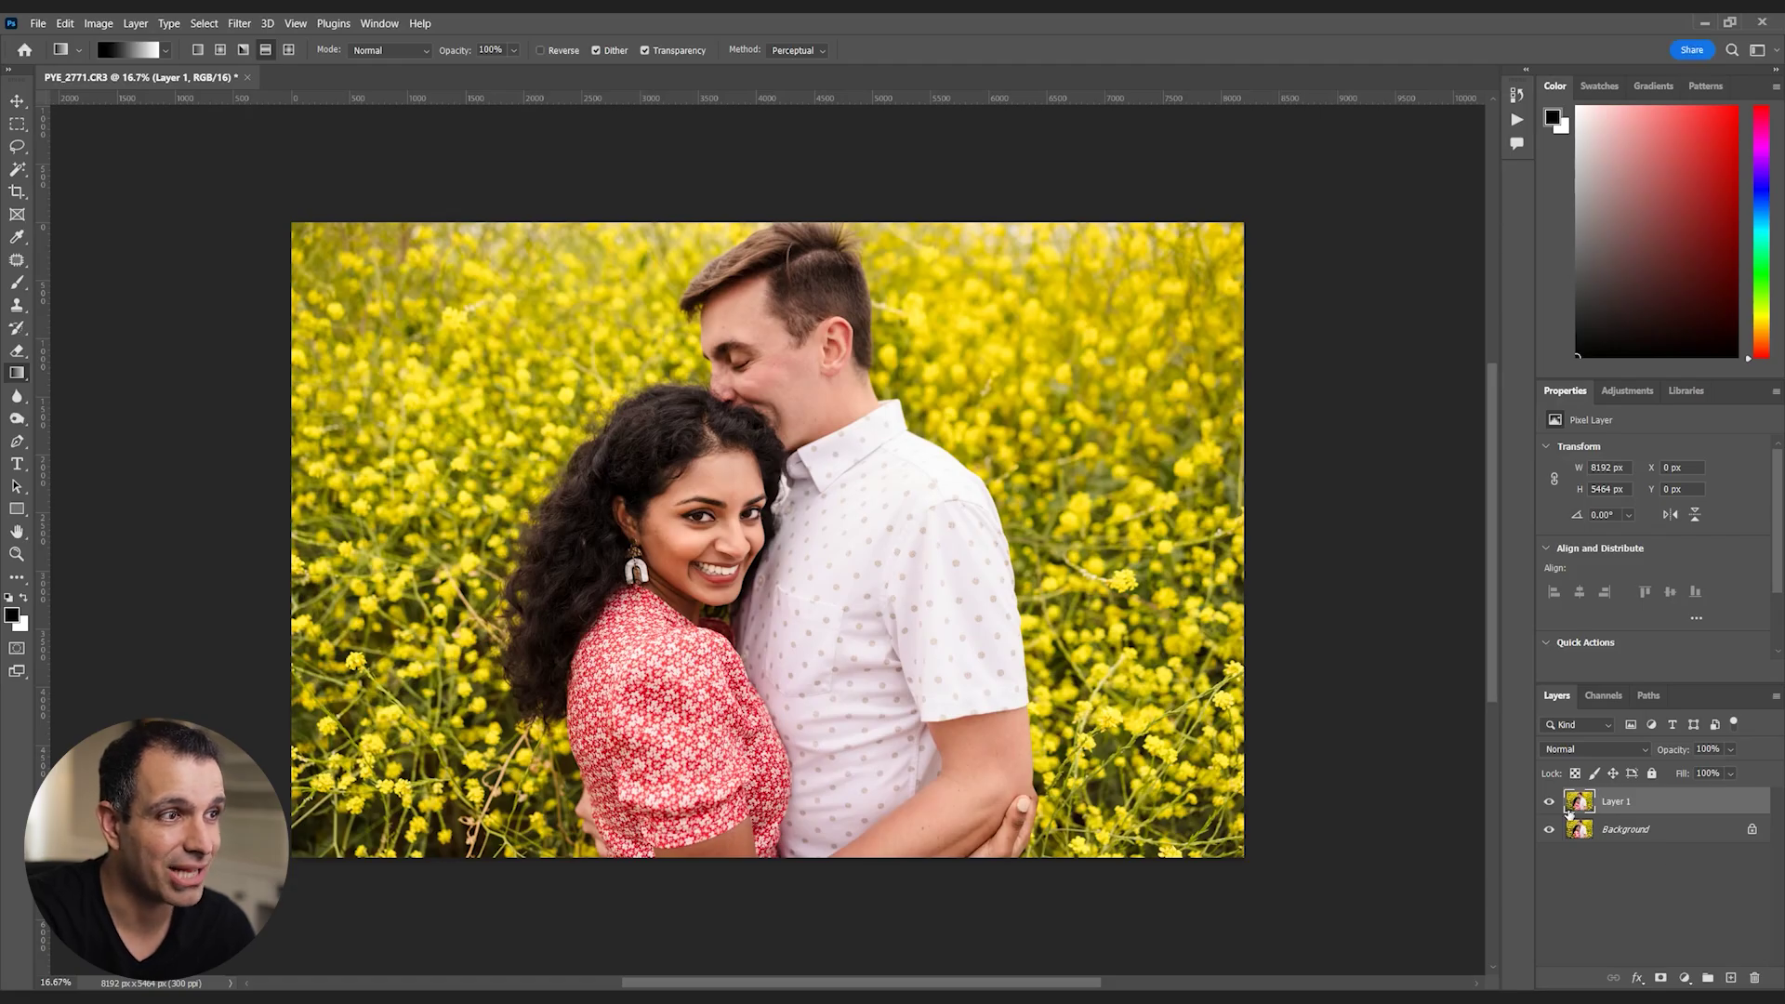
click(1549, 803)
click(1549, 803)
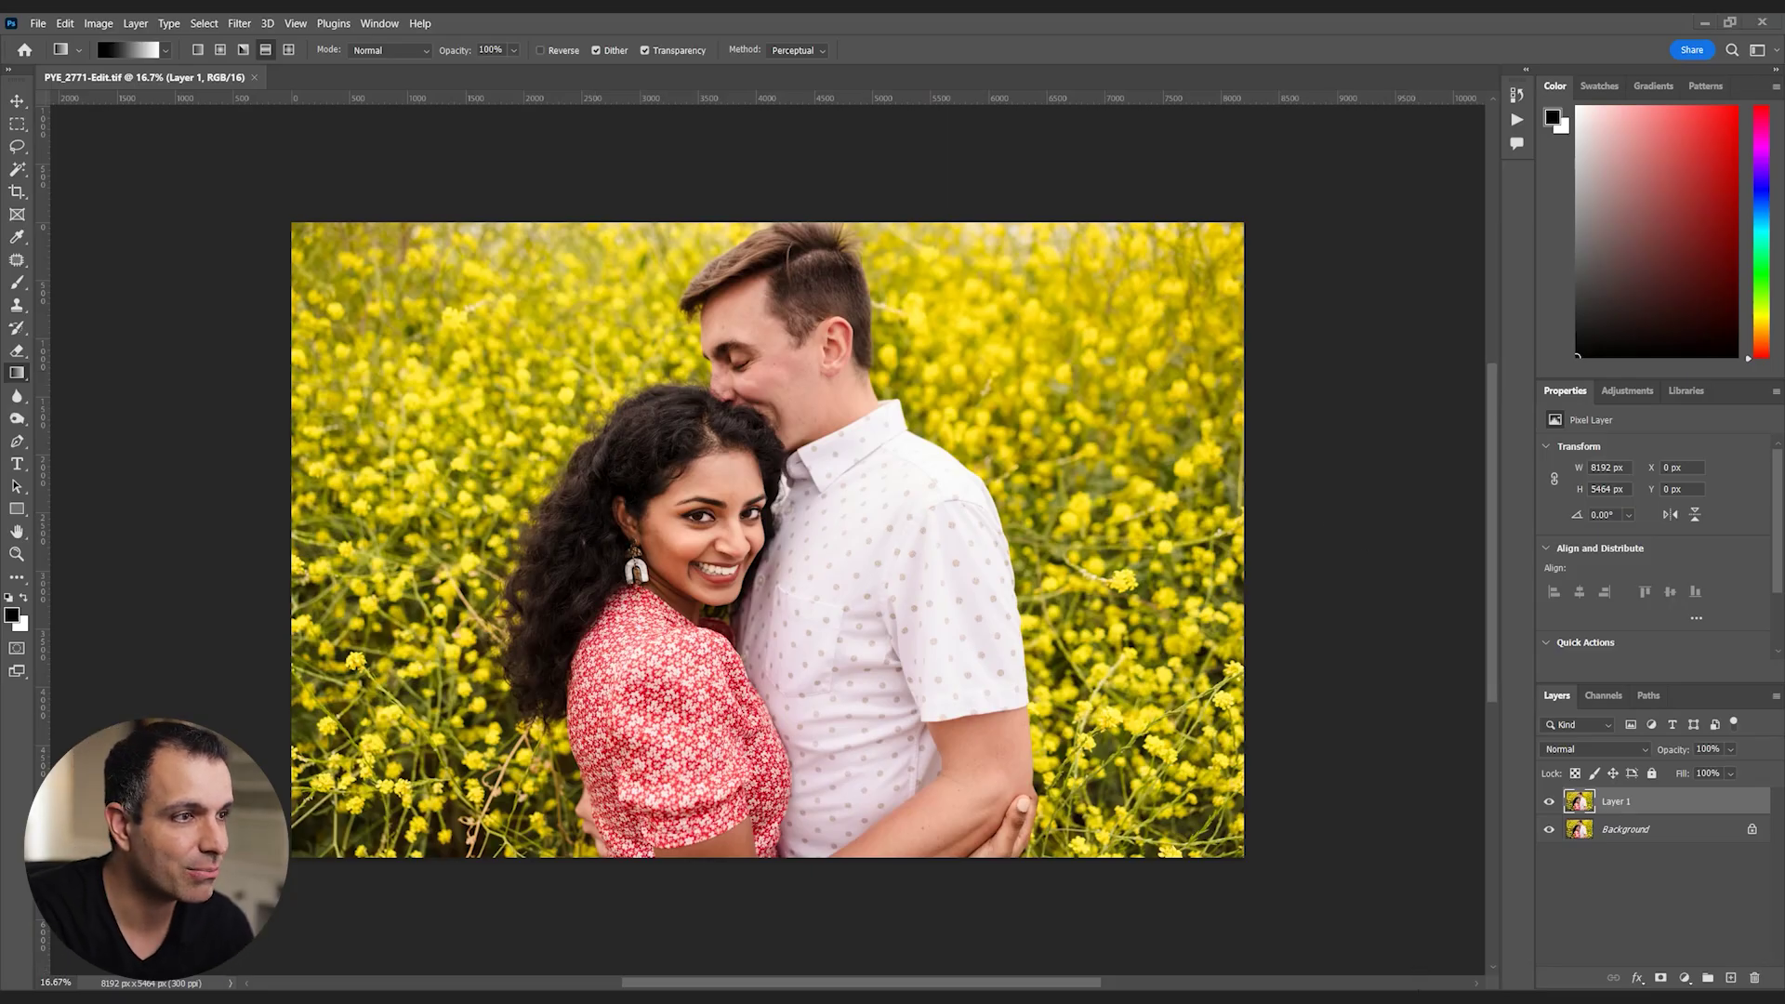
- Switch to Lightroom Classic, apply the 02a. Soft Light (Shade/Overcast) preset to the two women's portrait, and fine-tune tint to -3 and exposure
key(alt+Tab)
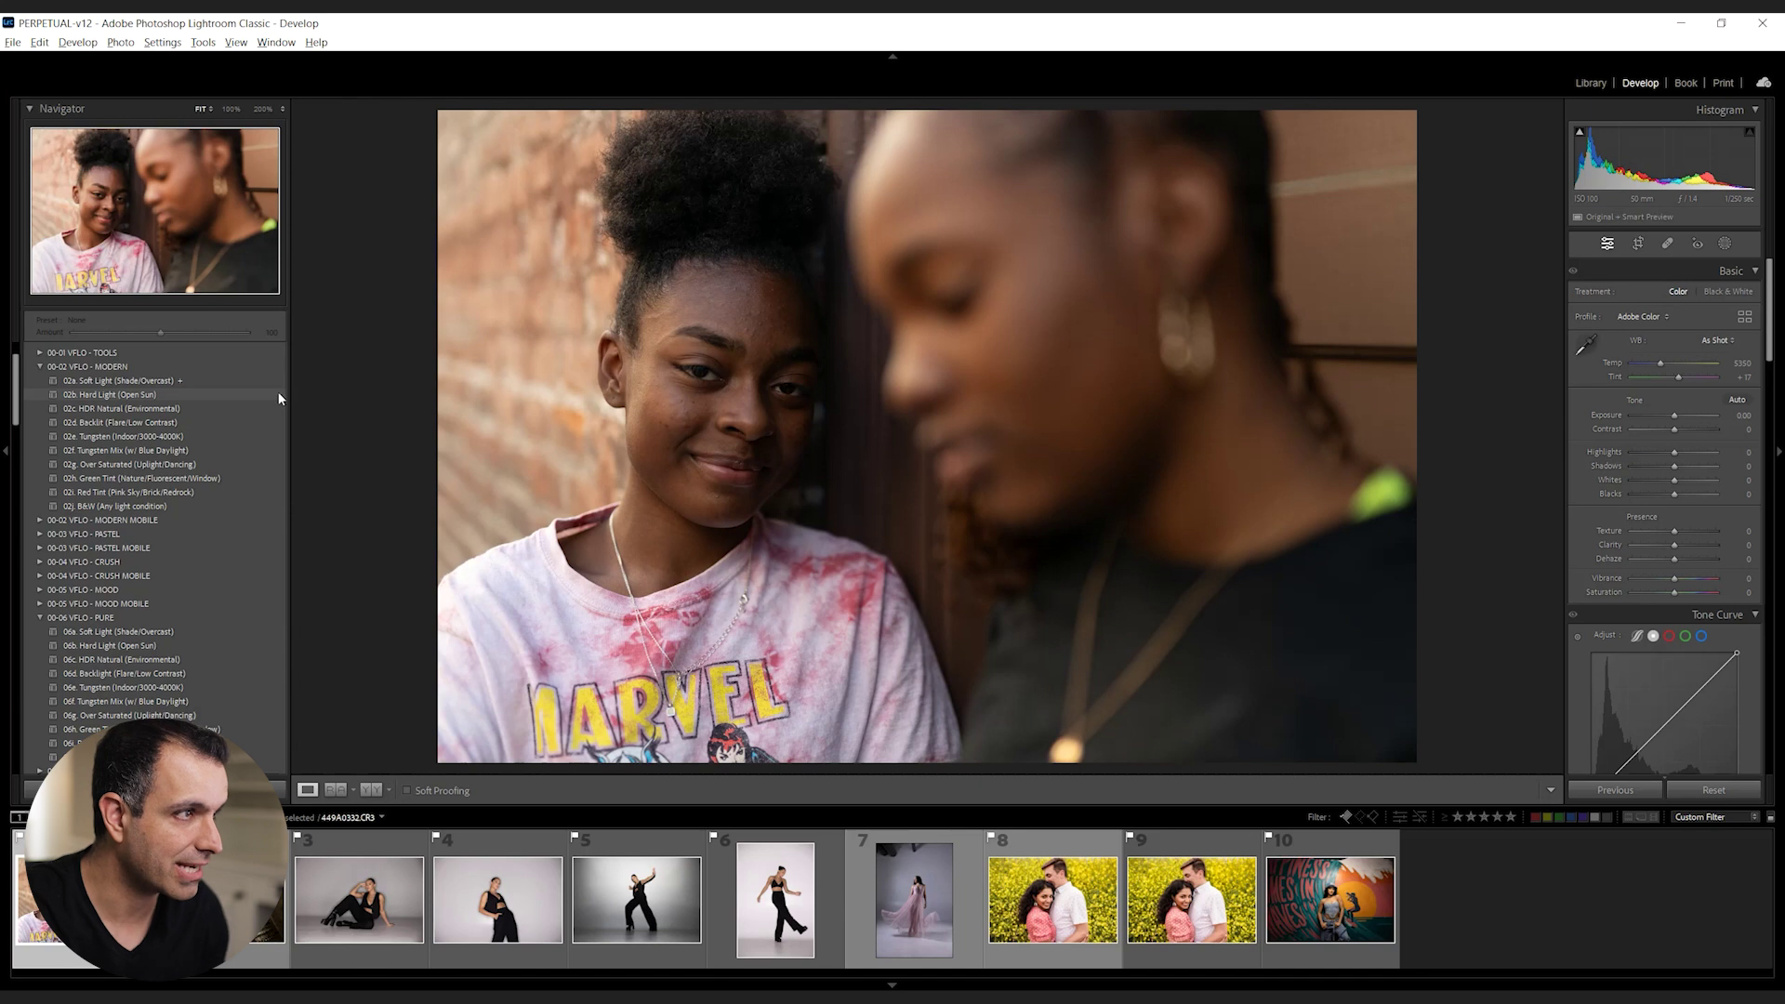
click(269, 387)
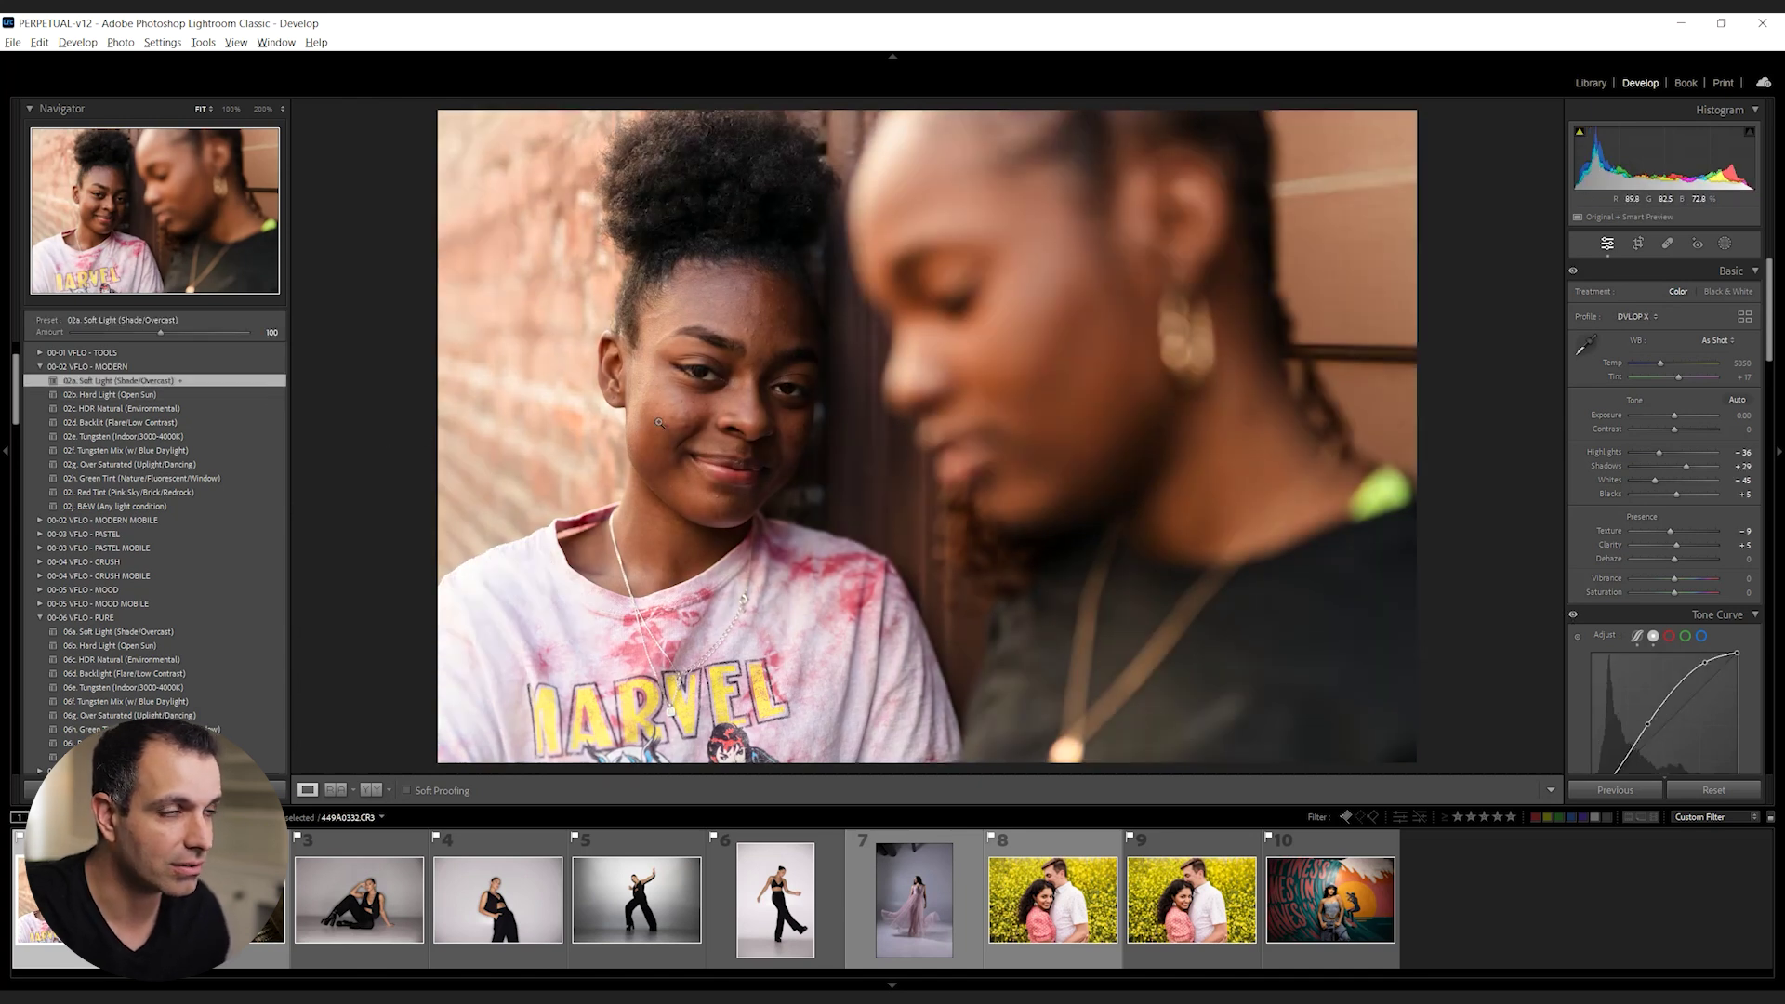
scroll(1697, 378, down, 4)
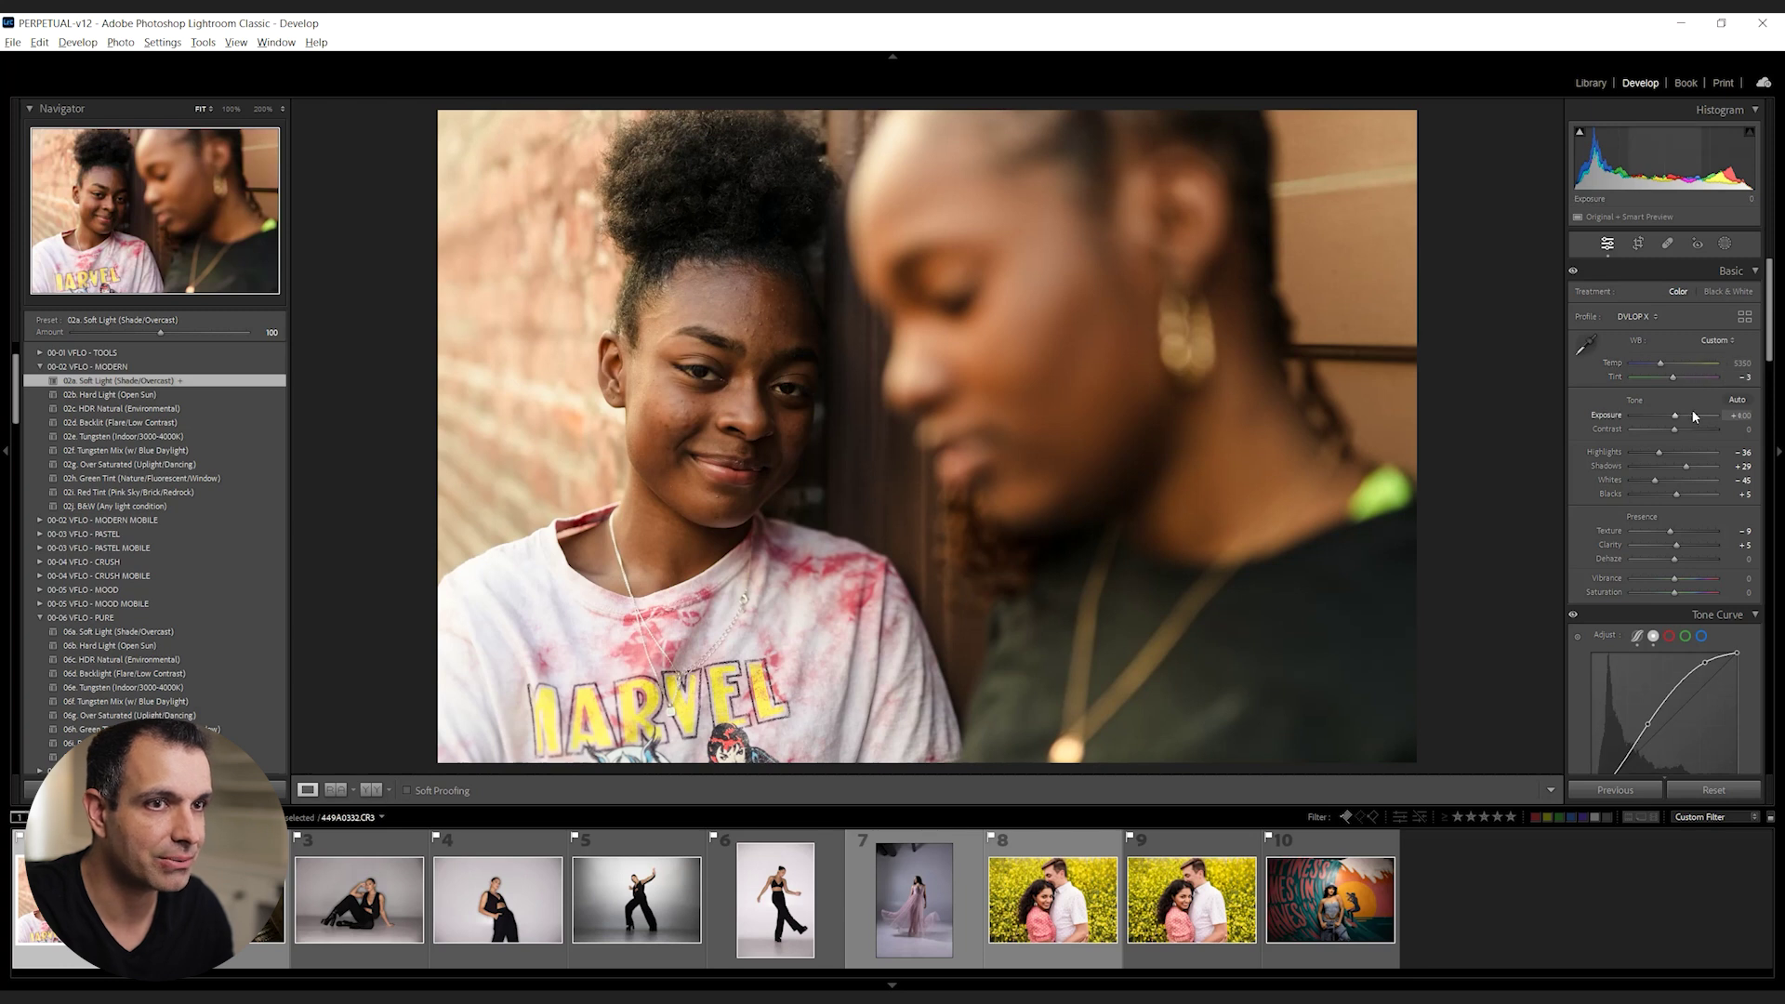
scroll(1694, 417, up, 4)
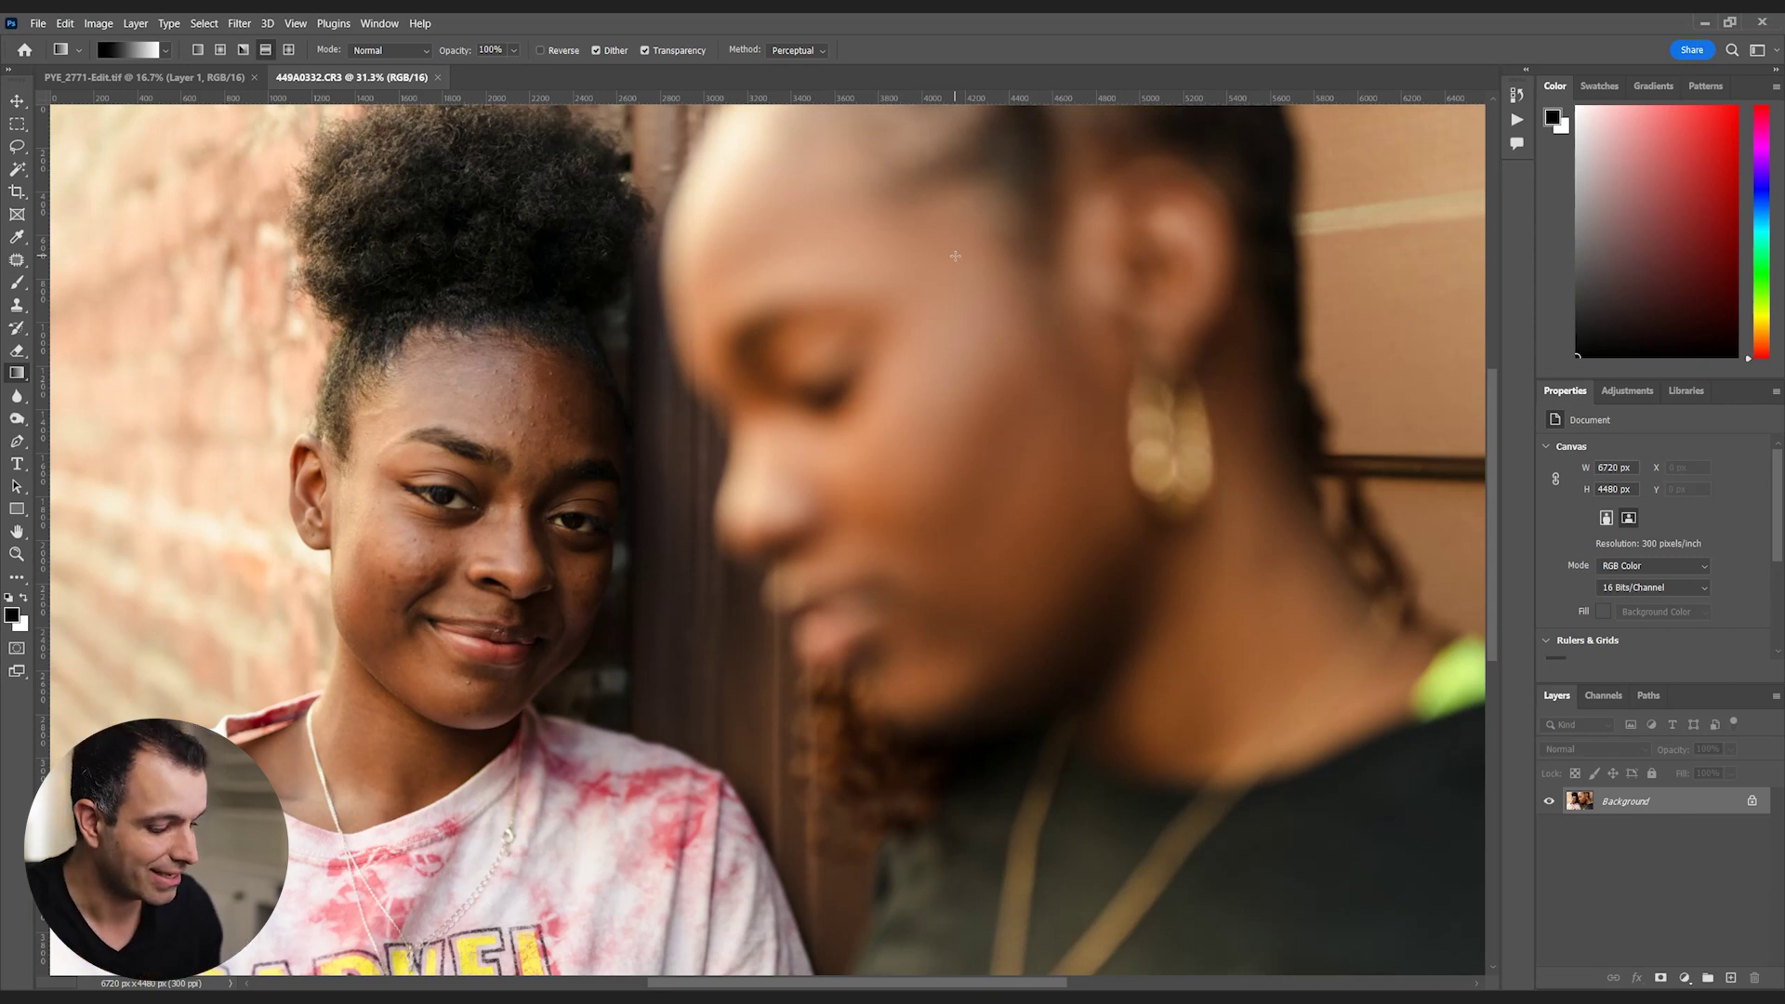
- Duplicate the Background layer of the 449A0332.CR3 portrait in Photoshop
key(ctrl+minus)
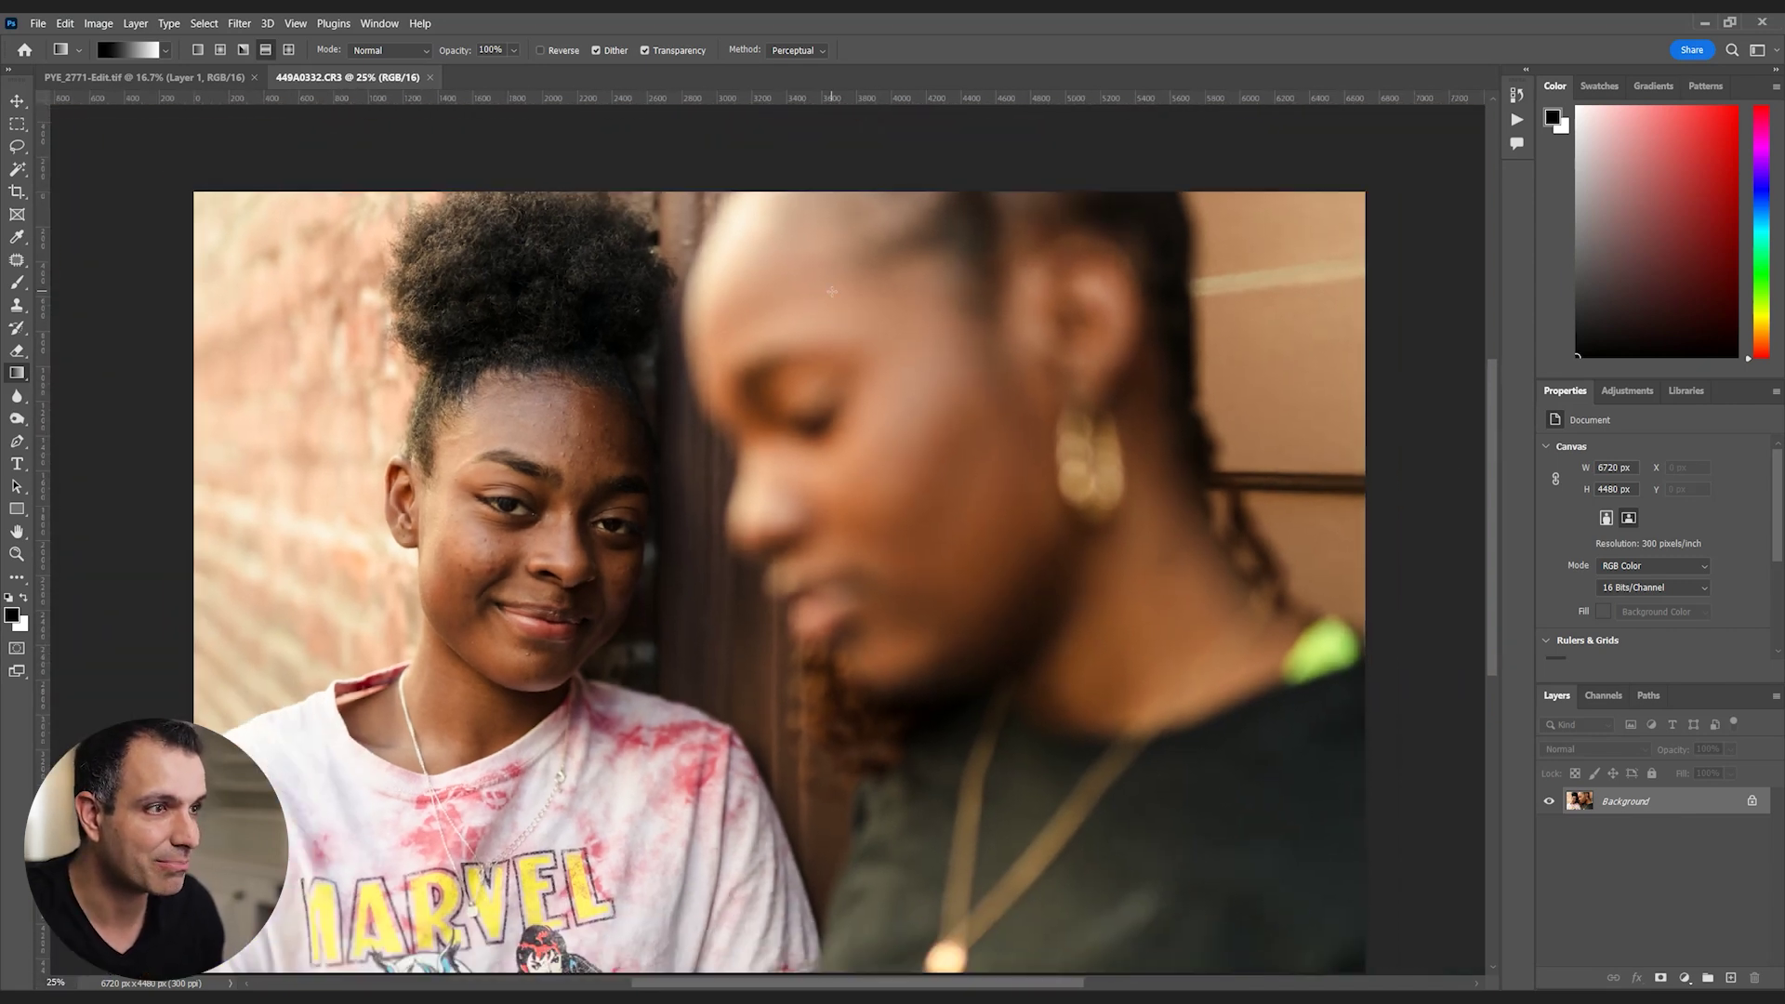
scroll(831, 291, down, 2)
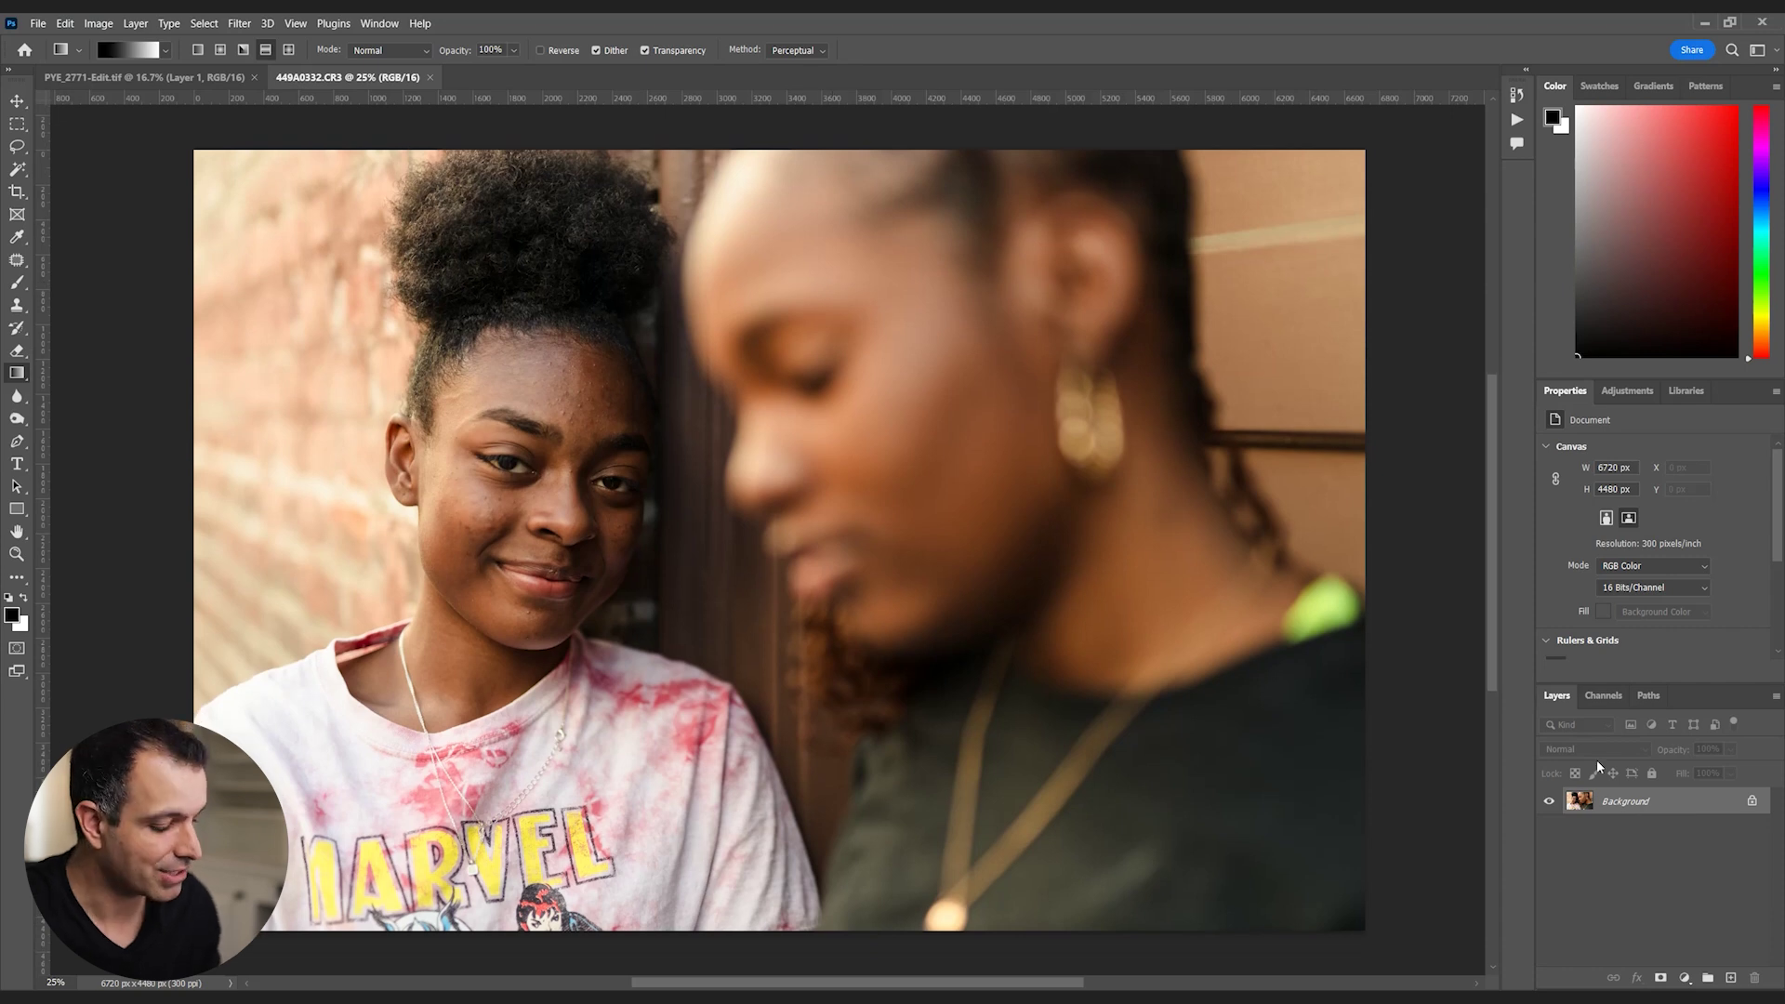
key(ctrl+j)
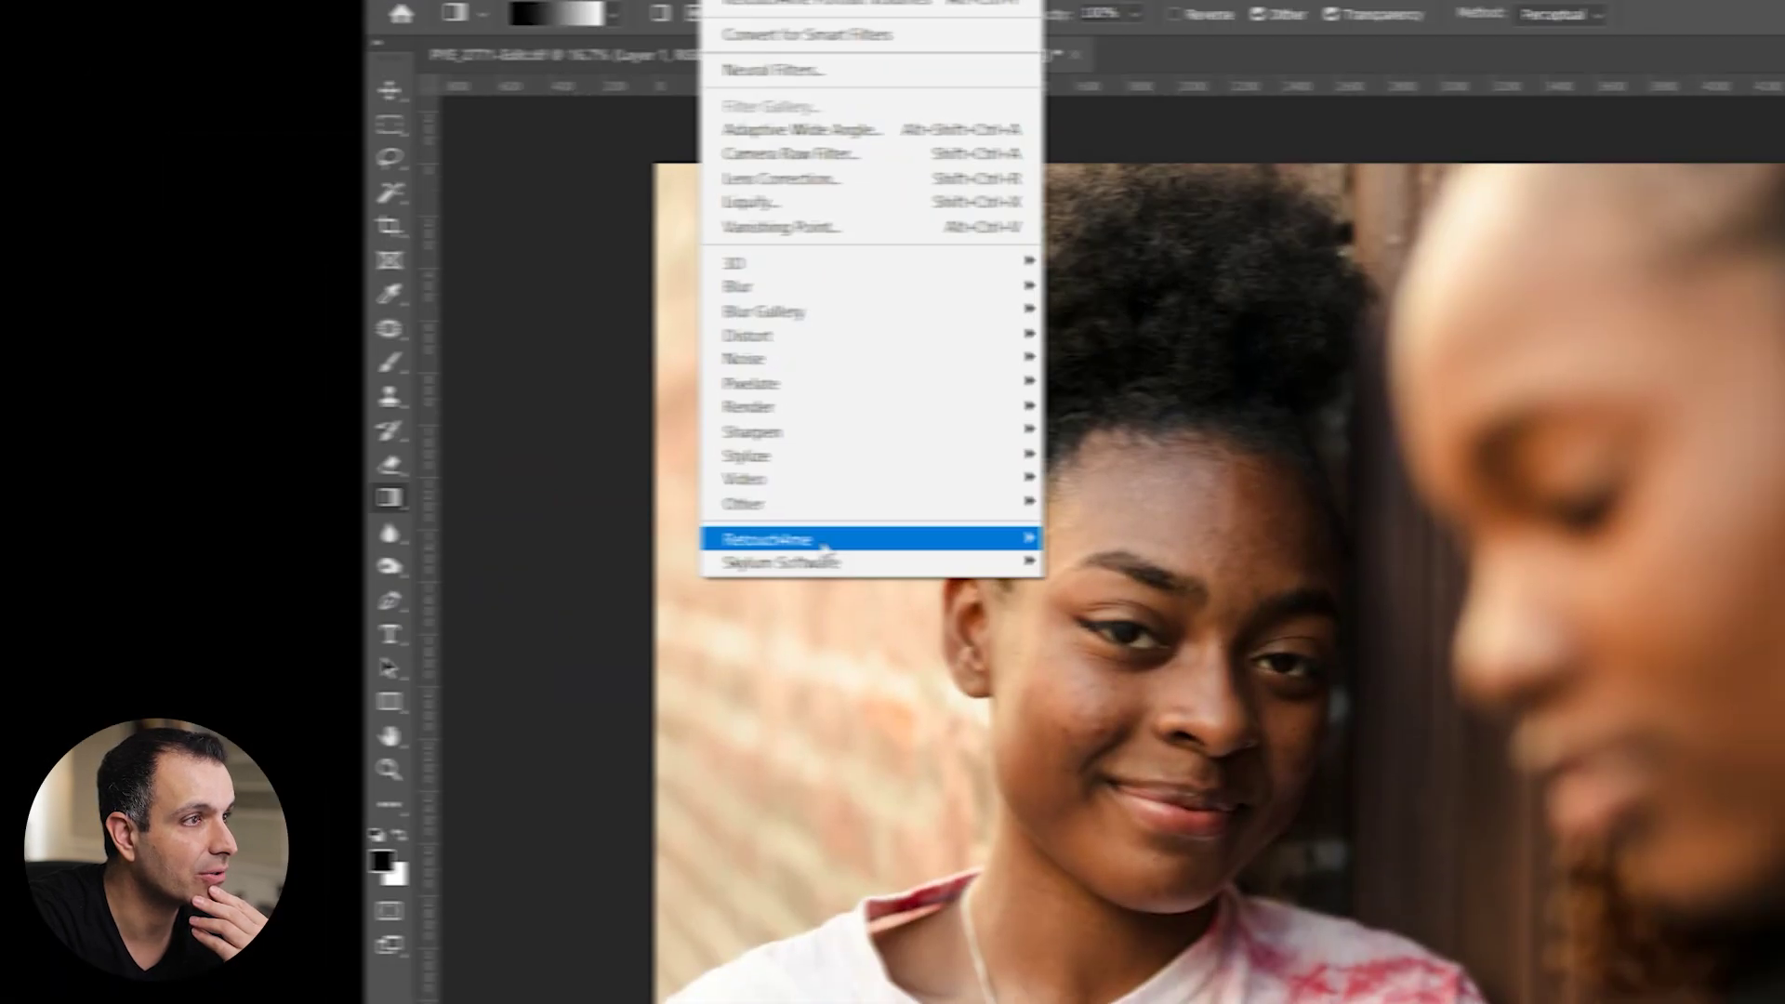
- Run the Retouch4me Heal filter on the duplicated layer with sensitivity at 100
mouse_move(841, 691)
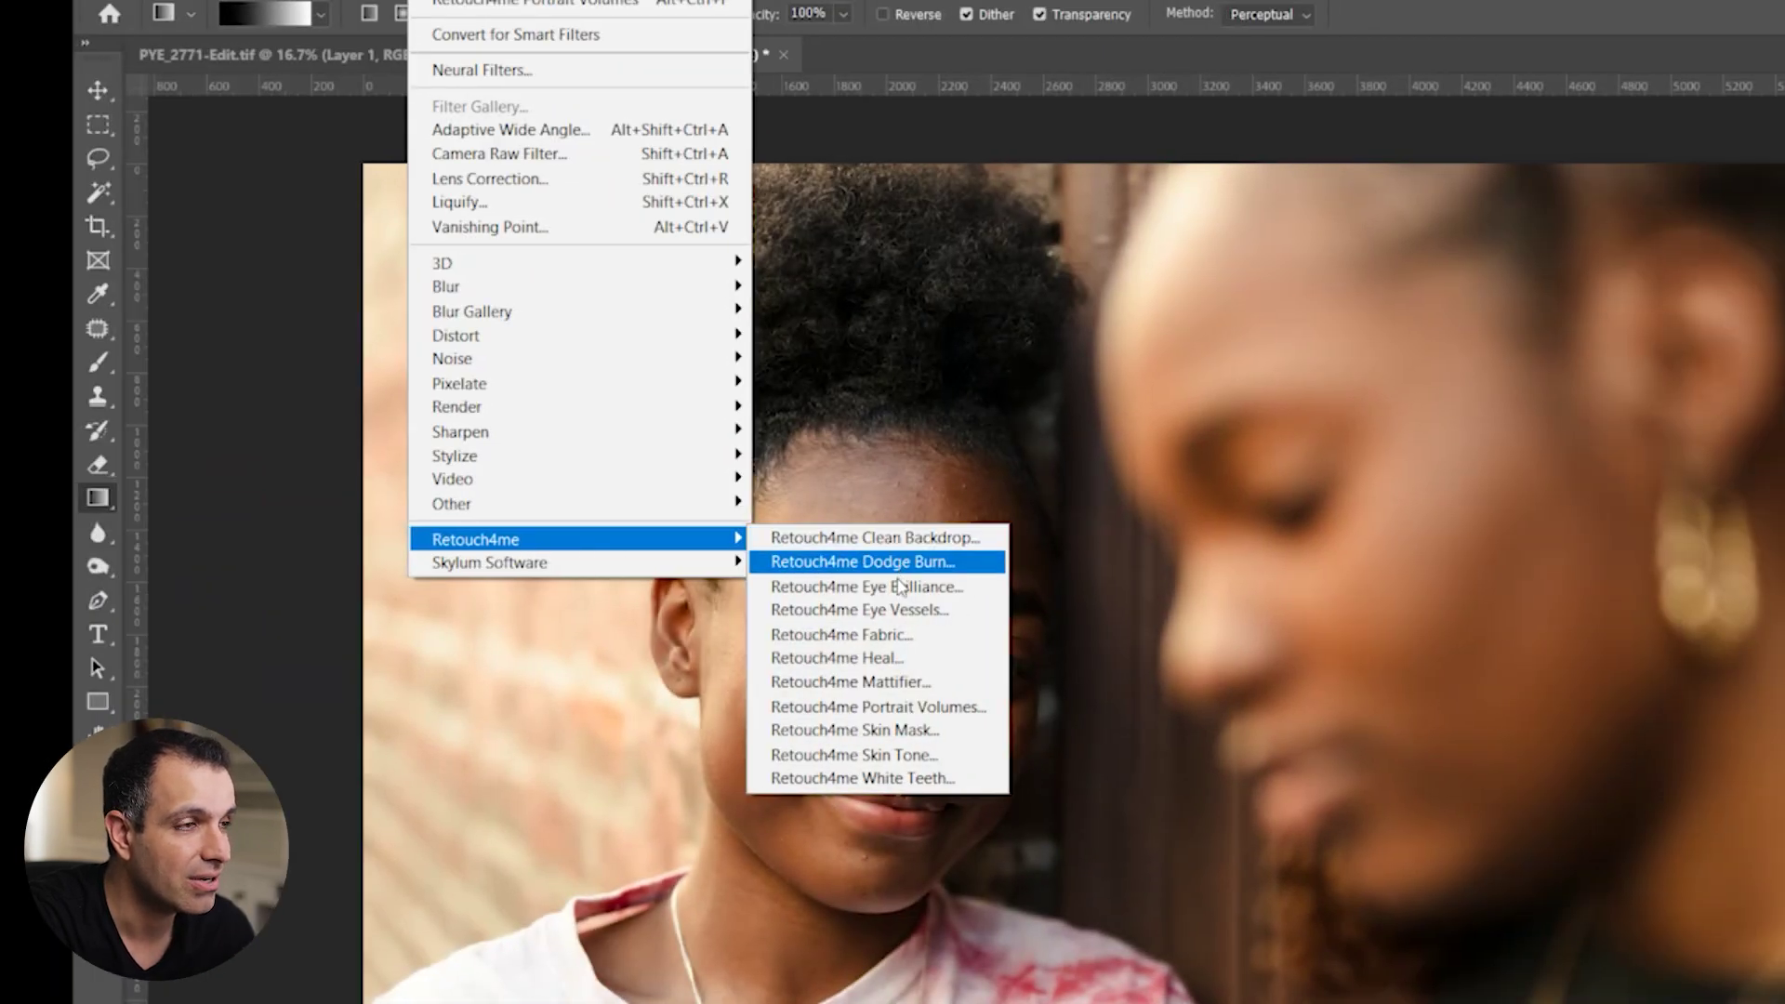
click(891, 666)
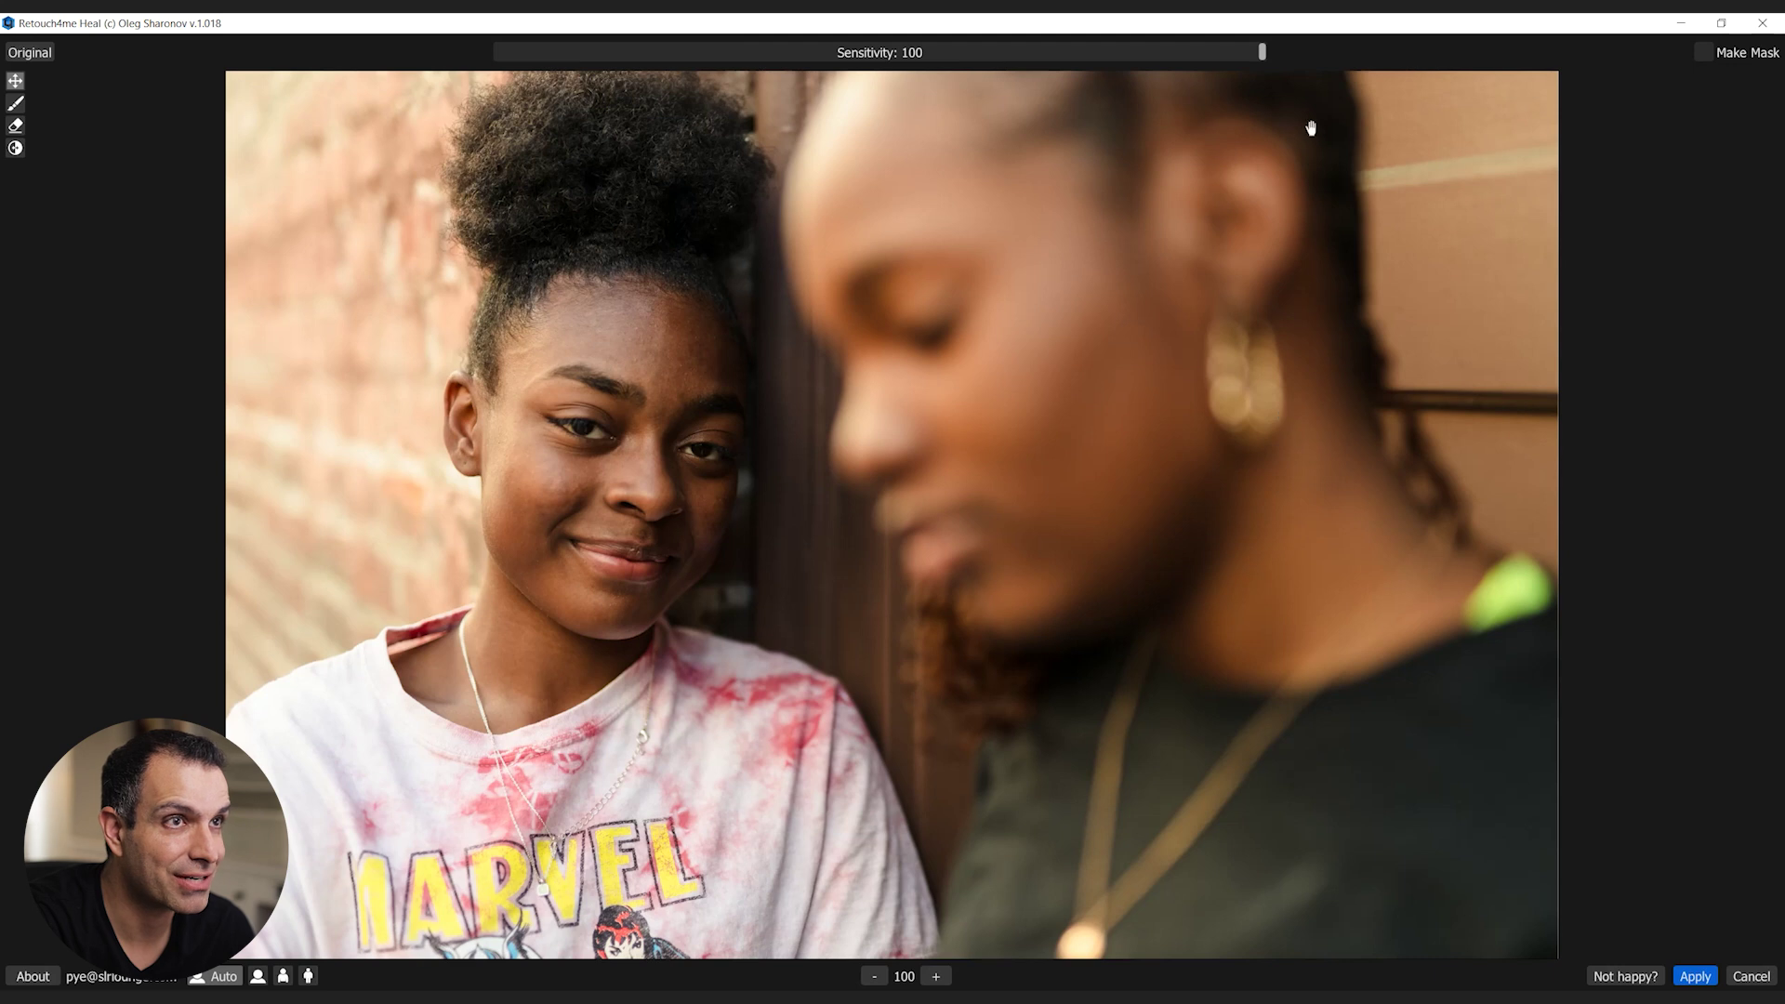
drag(1263, 53, 1354, 71)
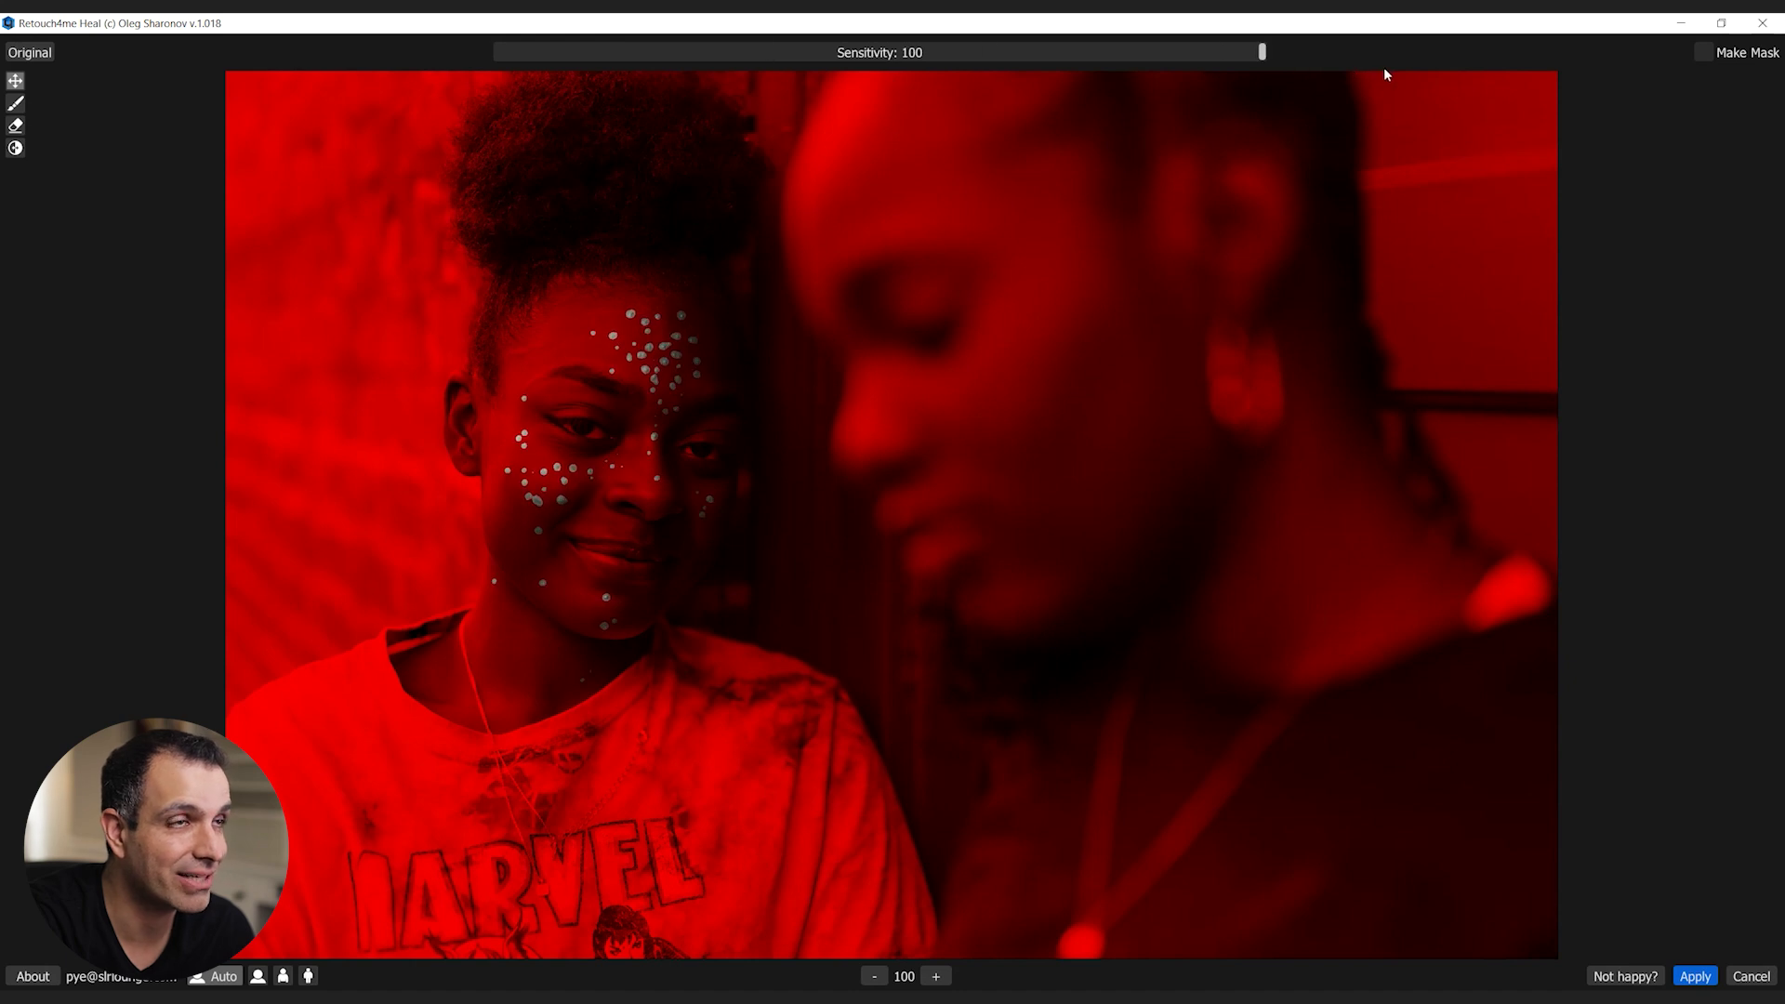
click(1695, 976)
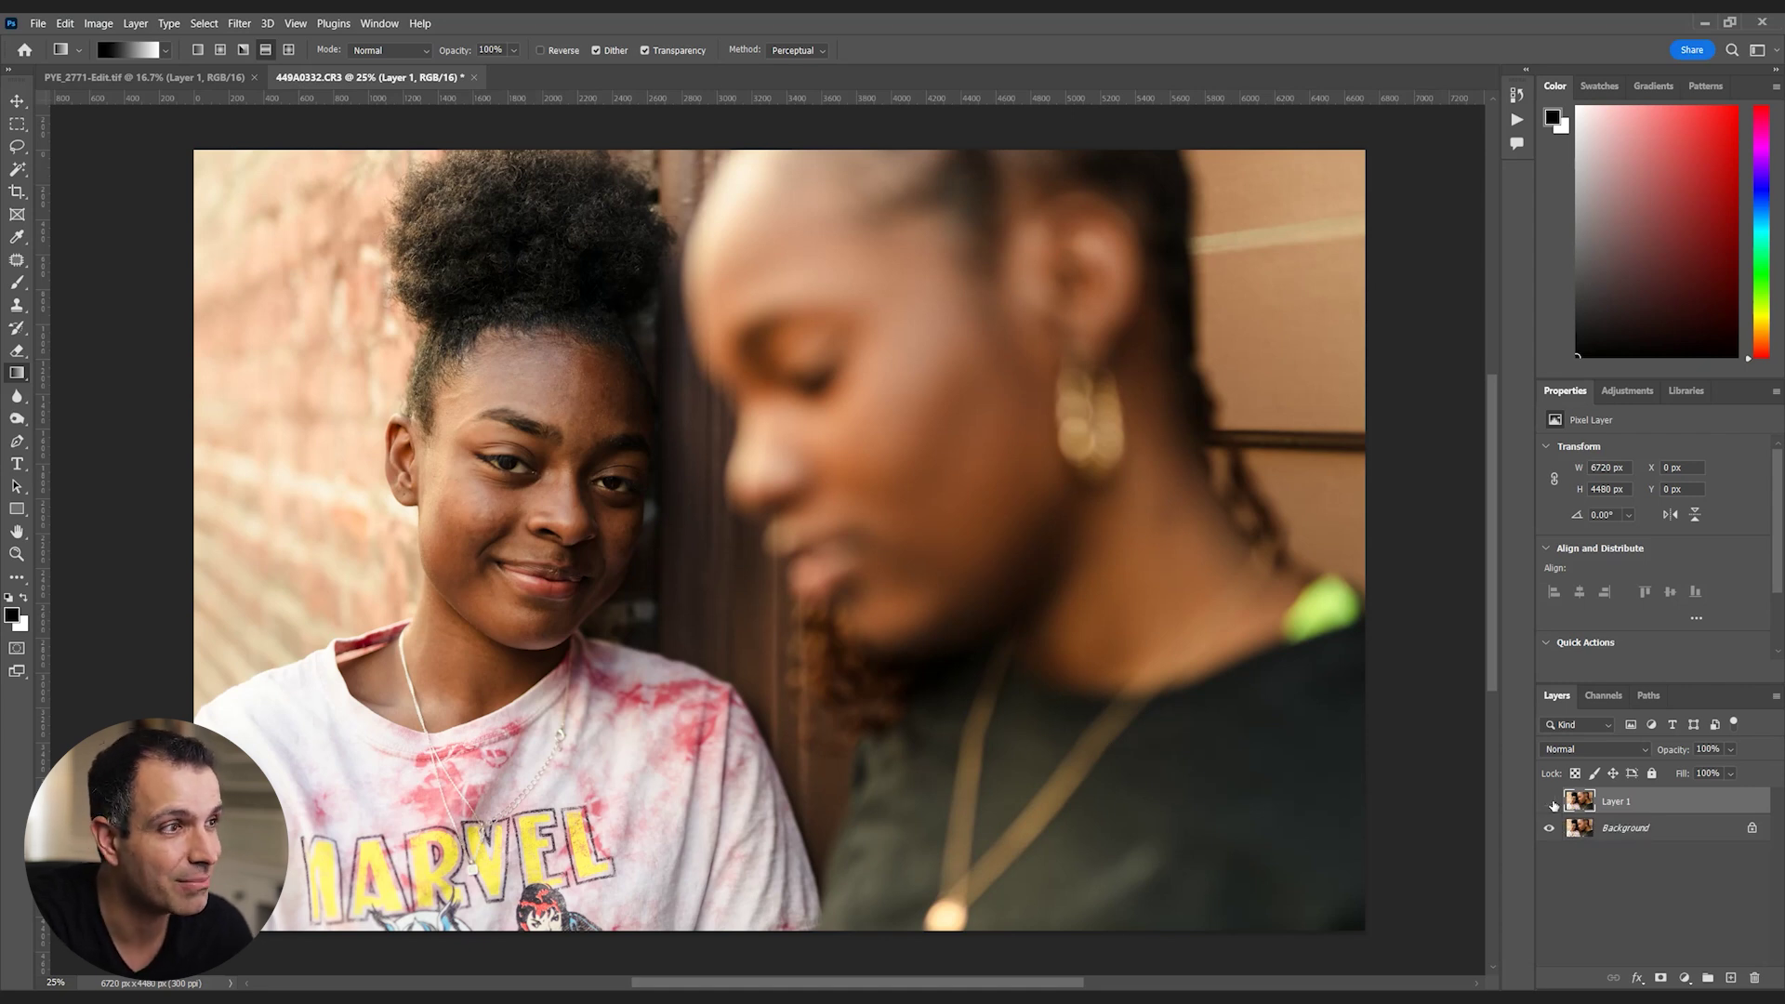
- Toggle the healed layer's visibility repeatedly to compare the woman's skin before and after the blemish removal
click(1550, 802)
click(1549, 802)
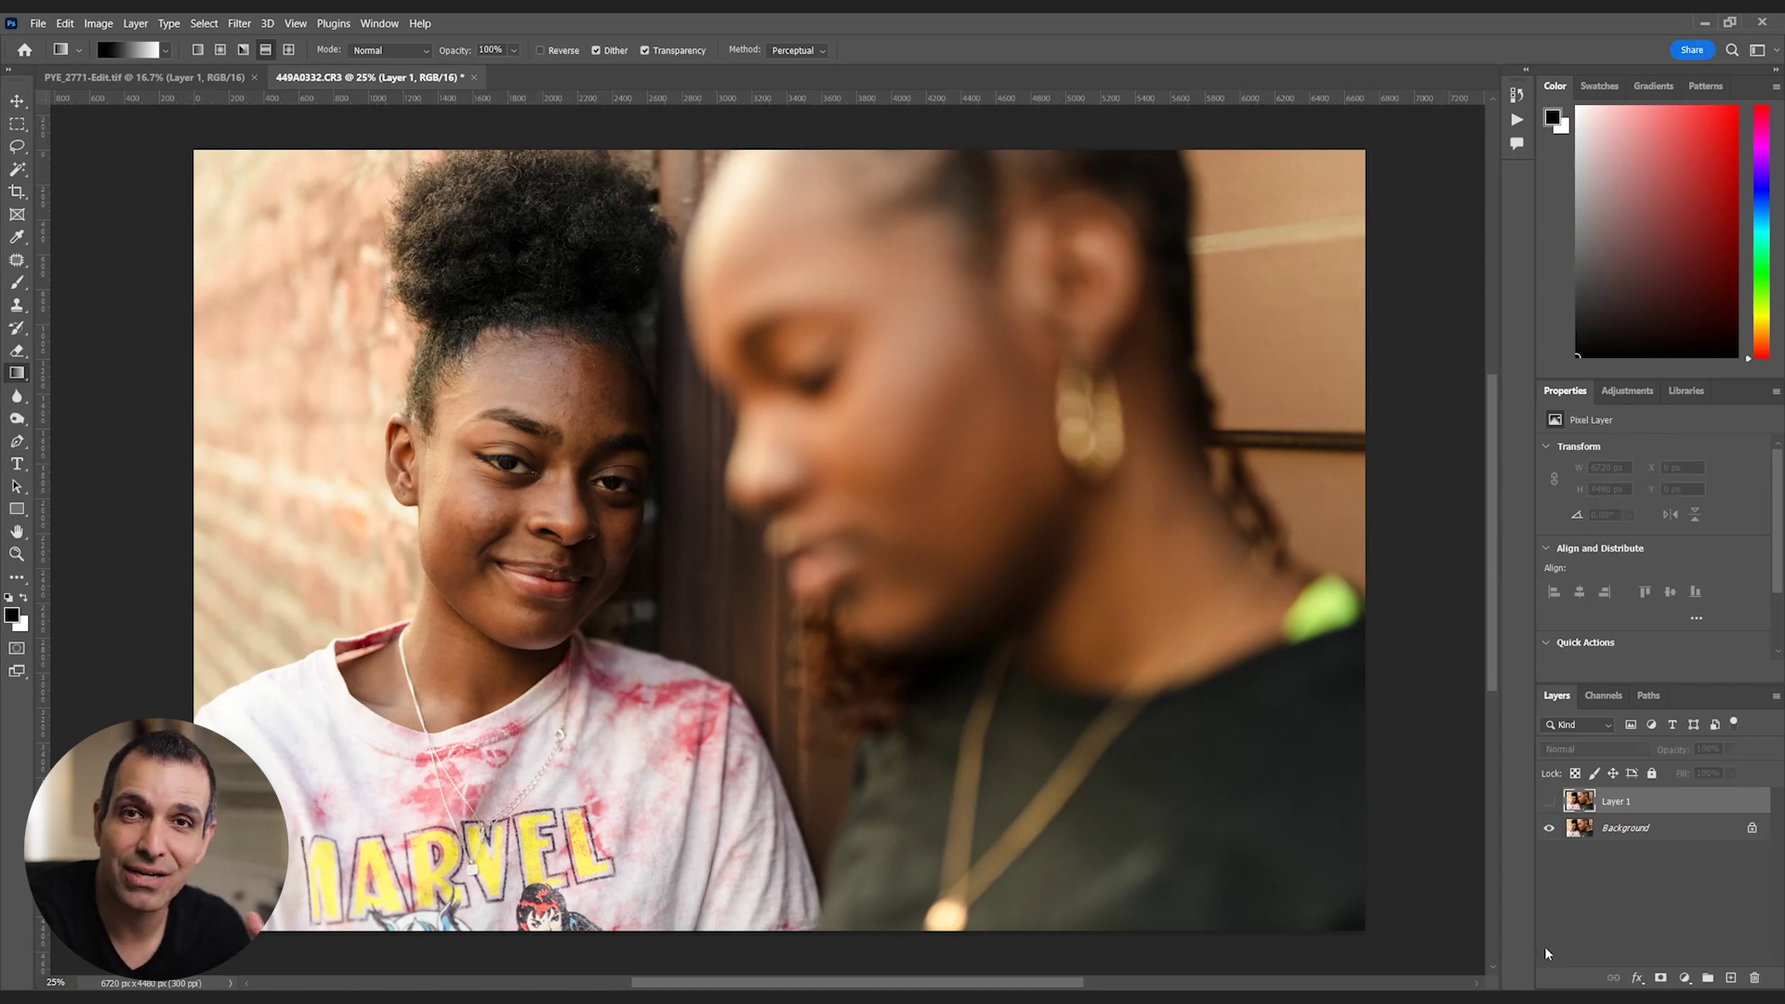
click(1550, 803)
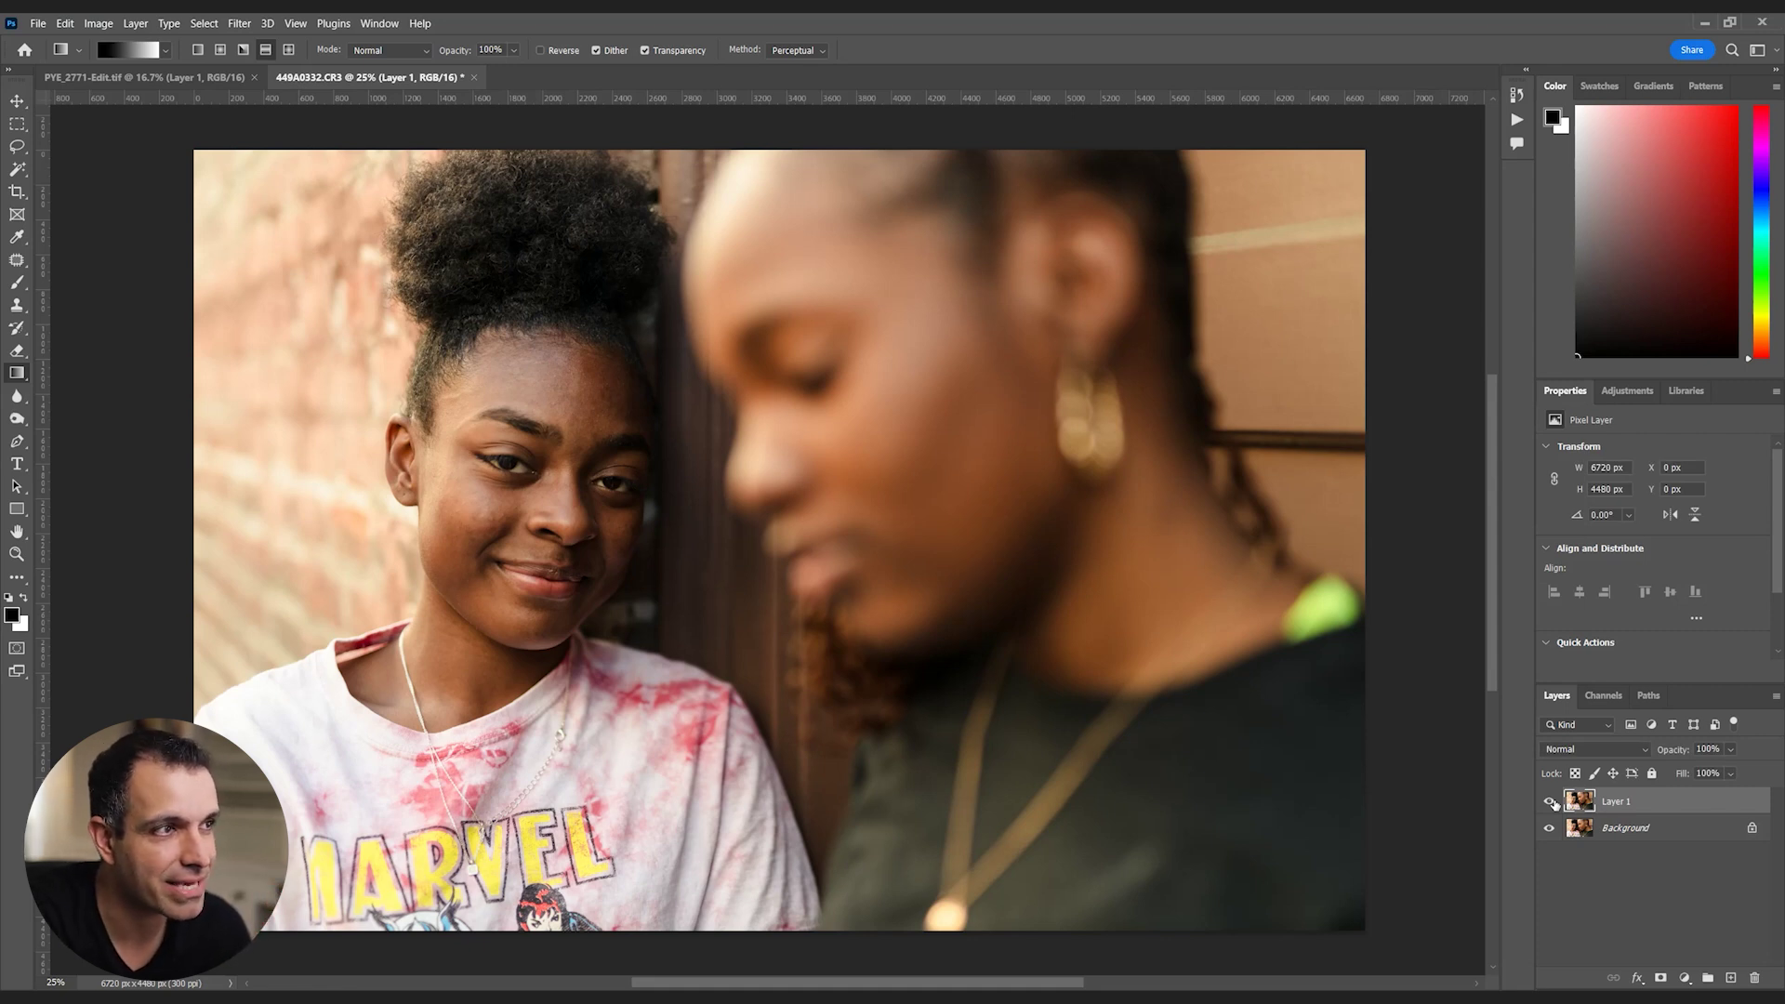
click(1550, 802)
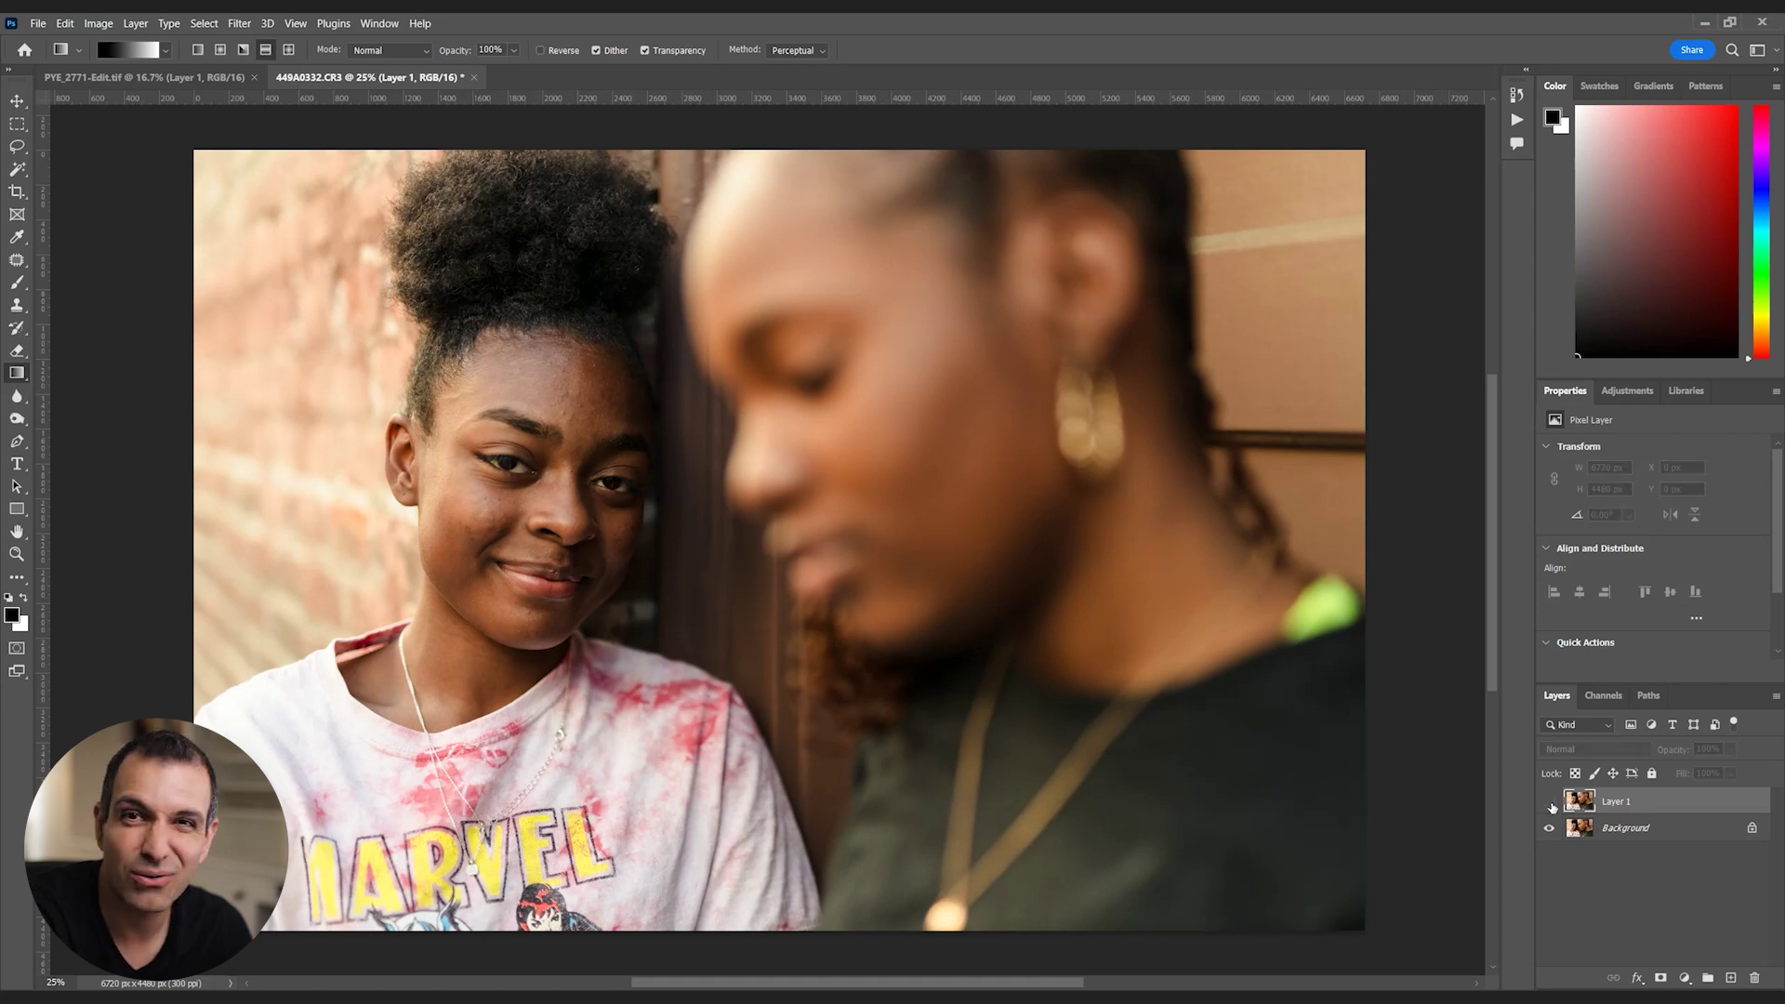
click(1549, 802)
click(1549, 802)
click(1550, 802)
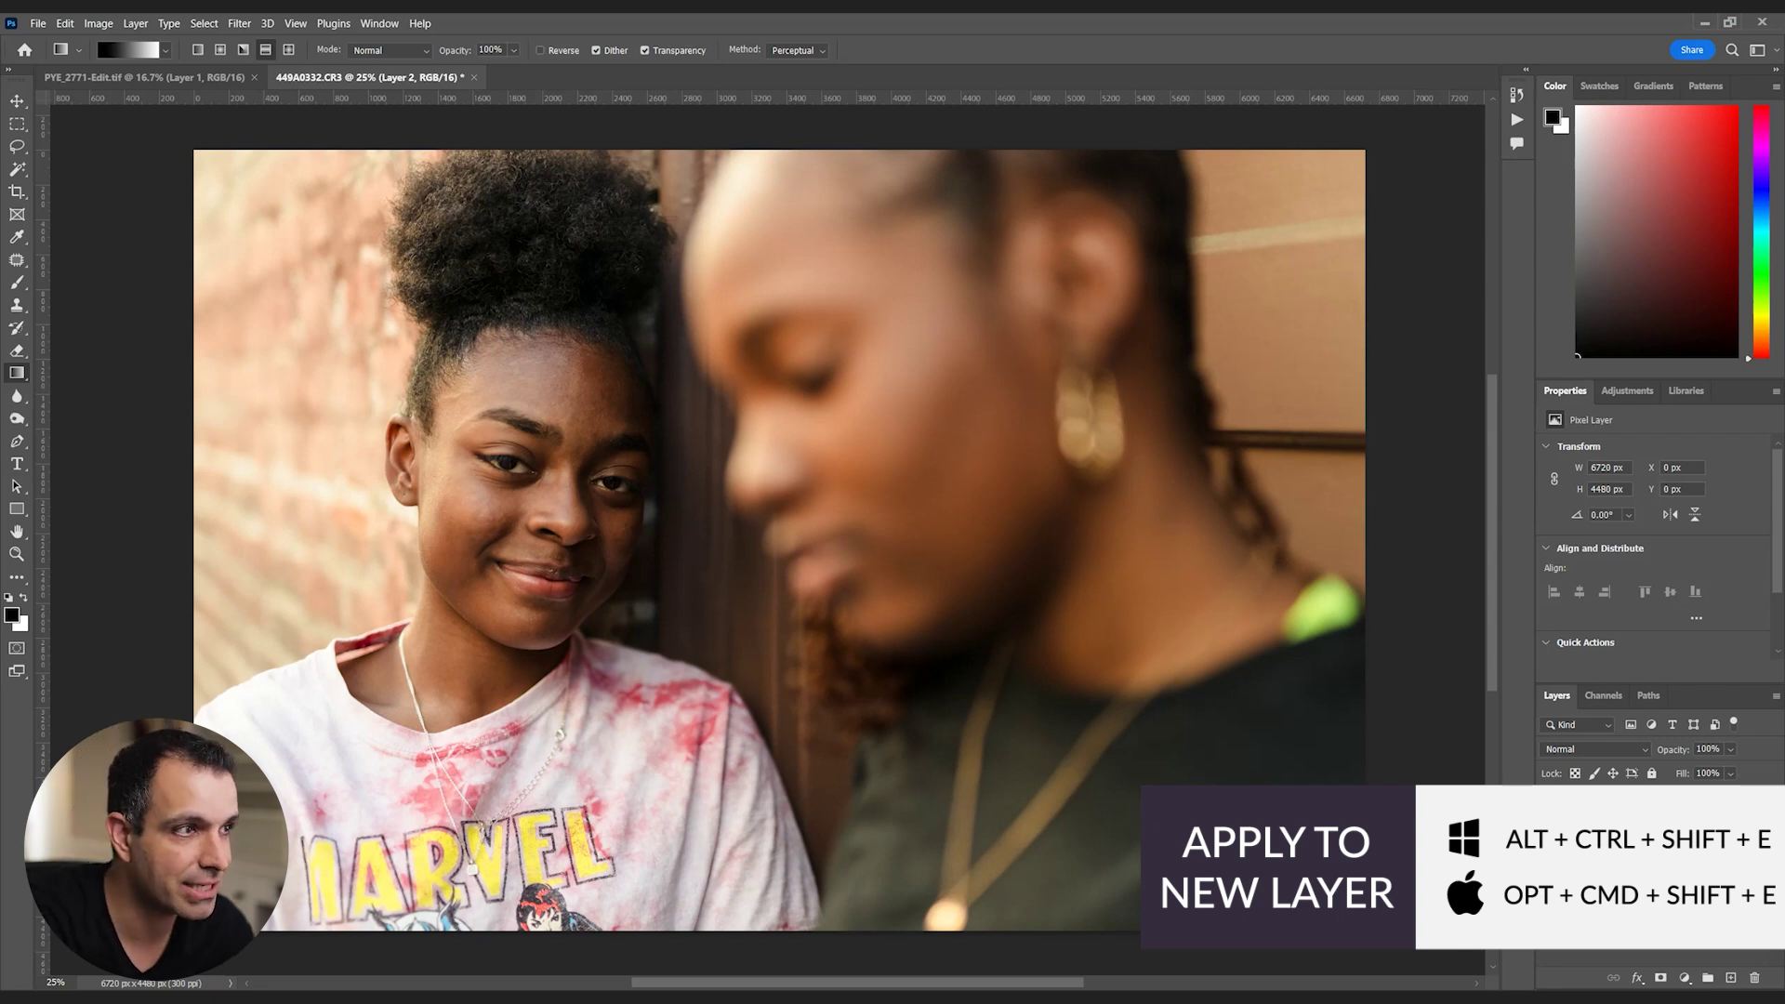
- Run the Retouch4me Dodge Burn filter on the merged top layer with Blend at 152 and apply it
click(239, 23)
mouse_move(313, 400)
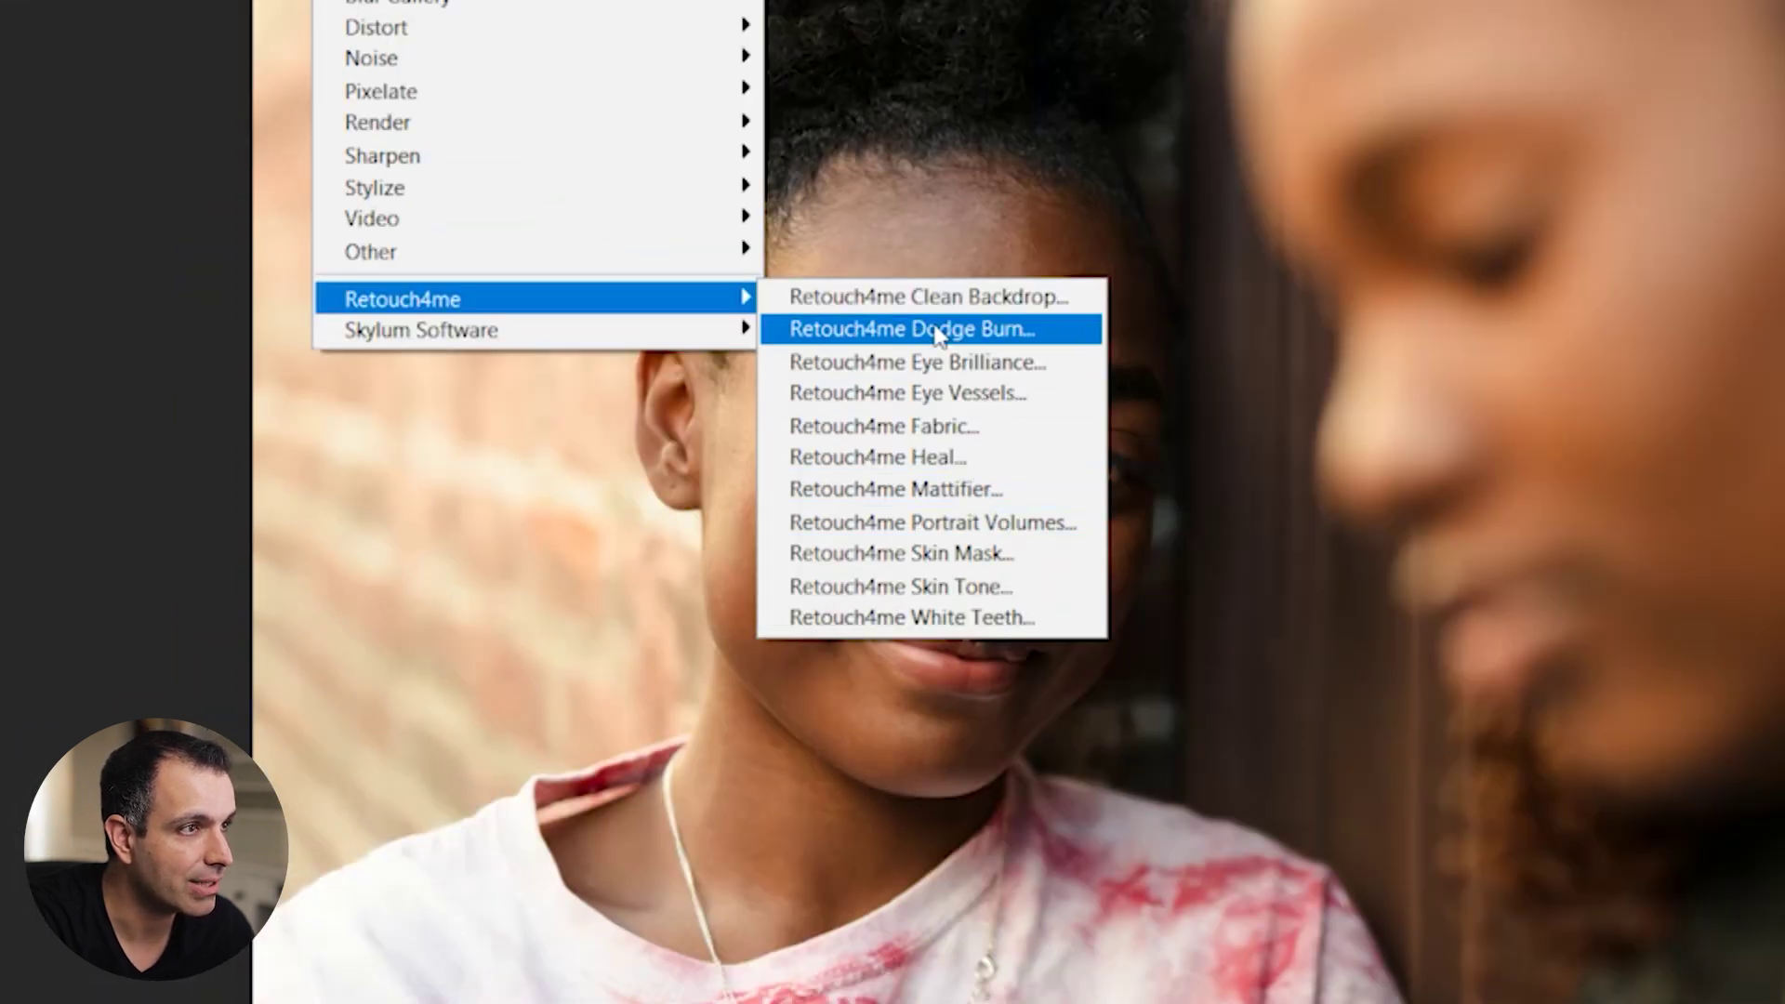
click(936, 331)
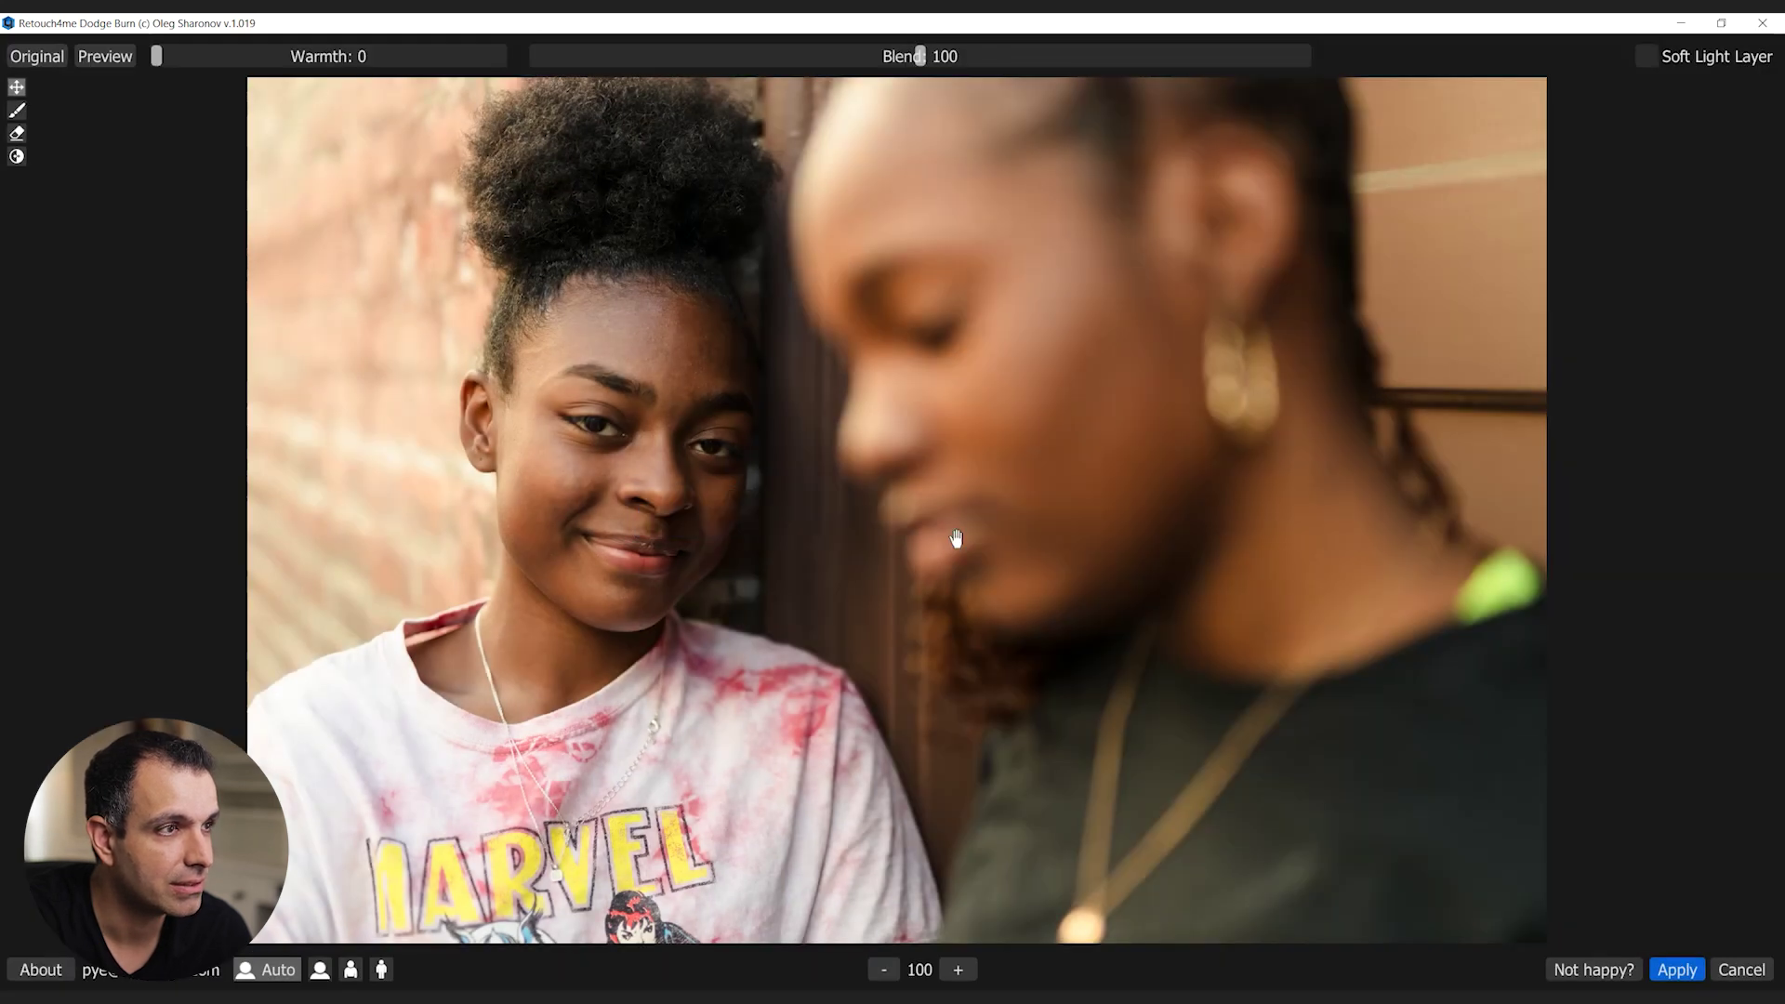
mouse_move(920, 55)
mouse_down()
mouse_move(1252, 39)
mouse_move(550, 61)
mouse_move(1009, 57)
mouse_move(1020, 77)
mouse_up()
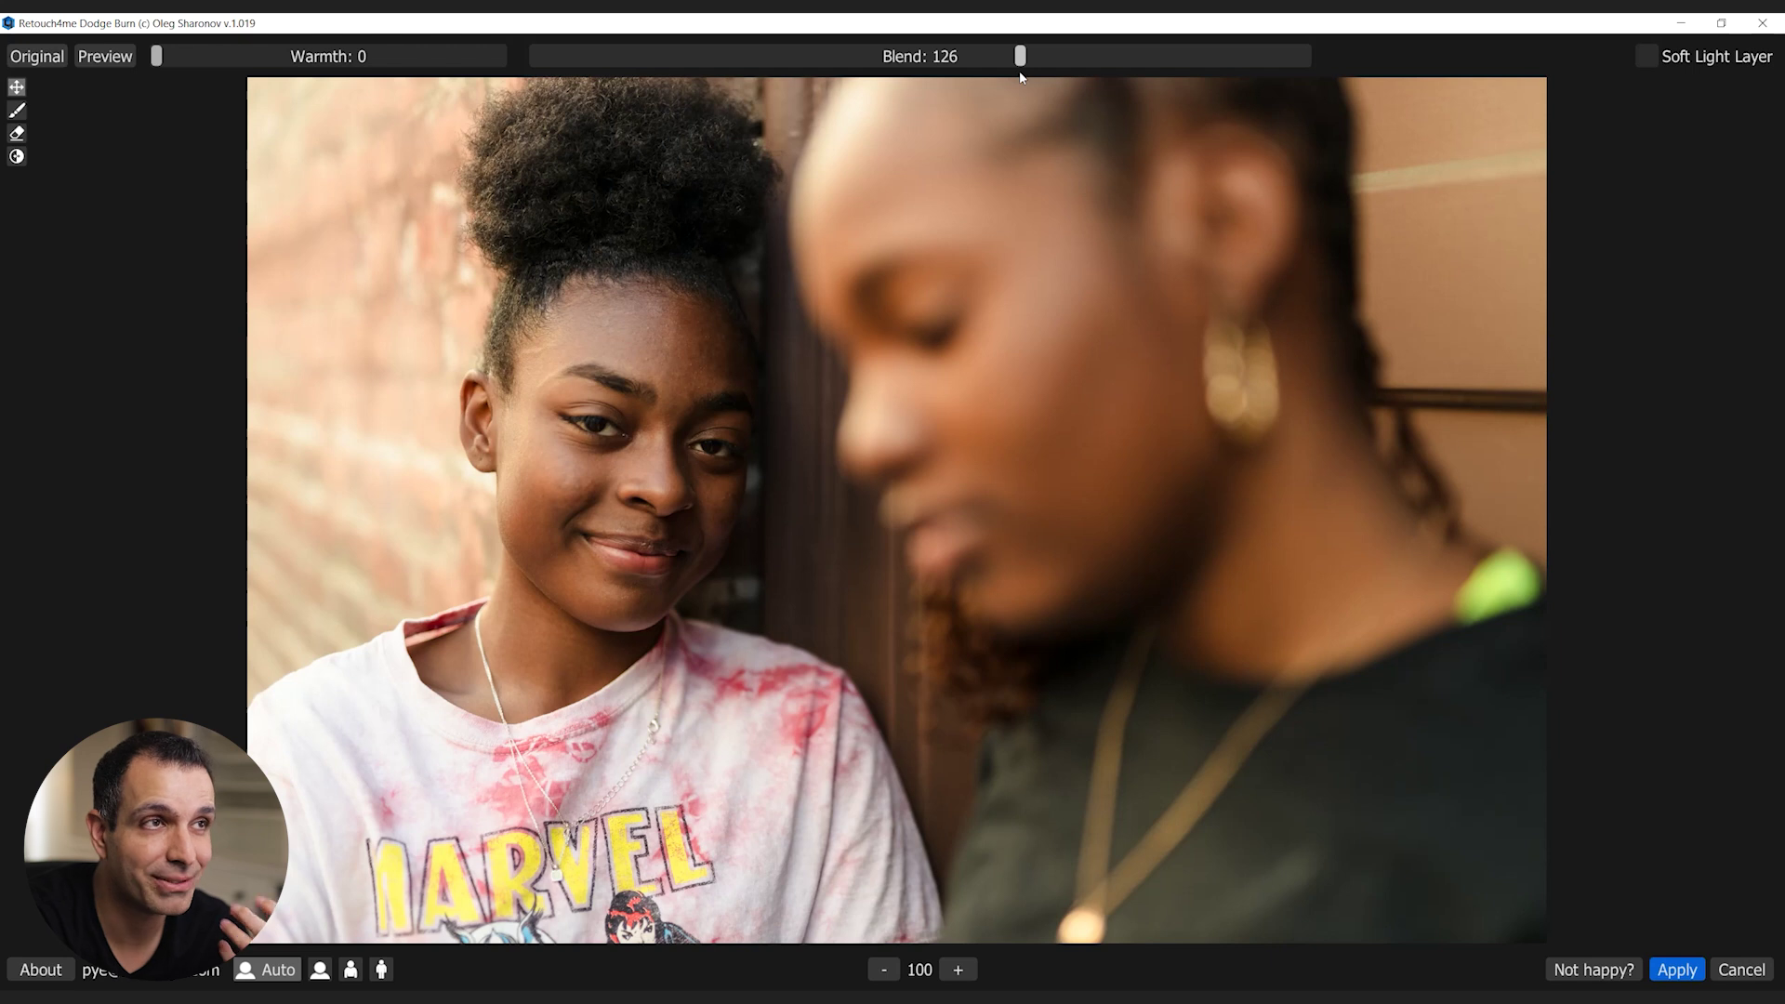
drag(1020, 77, 1072, 85)
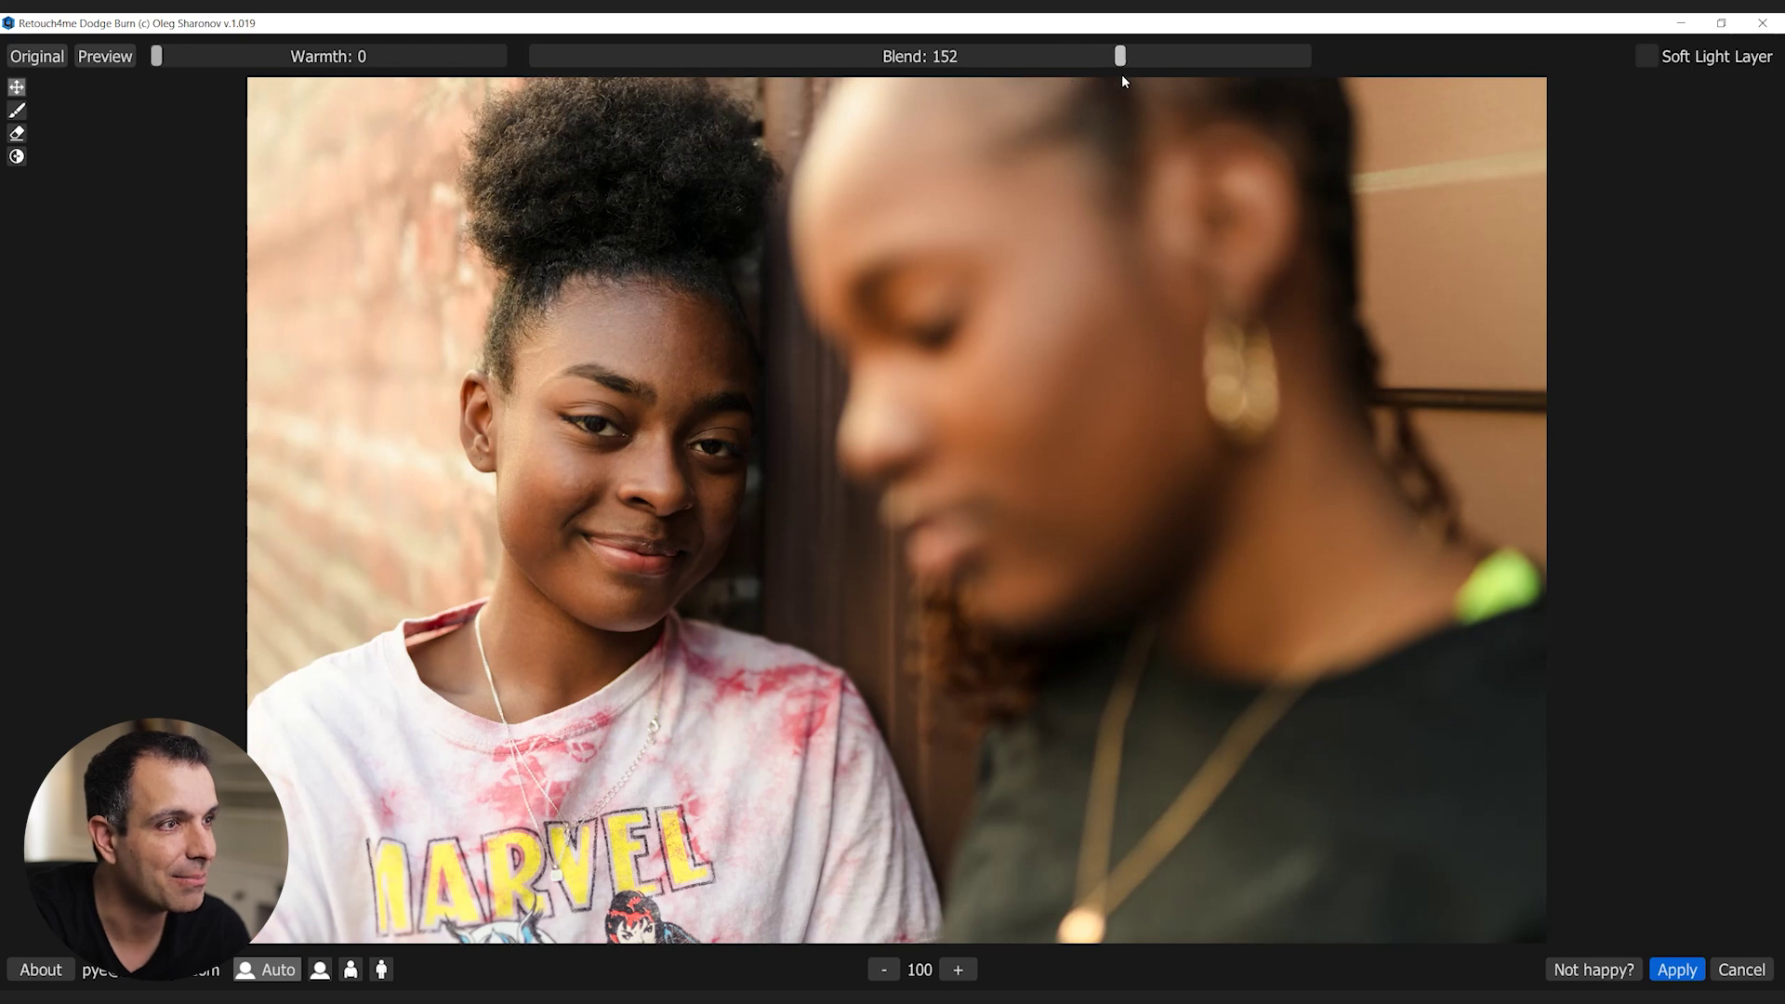
click(1677, 970)
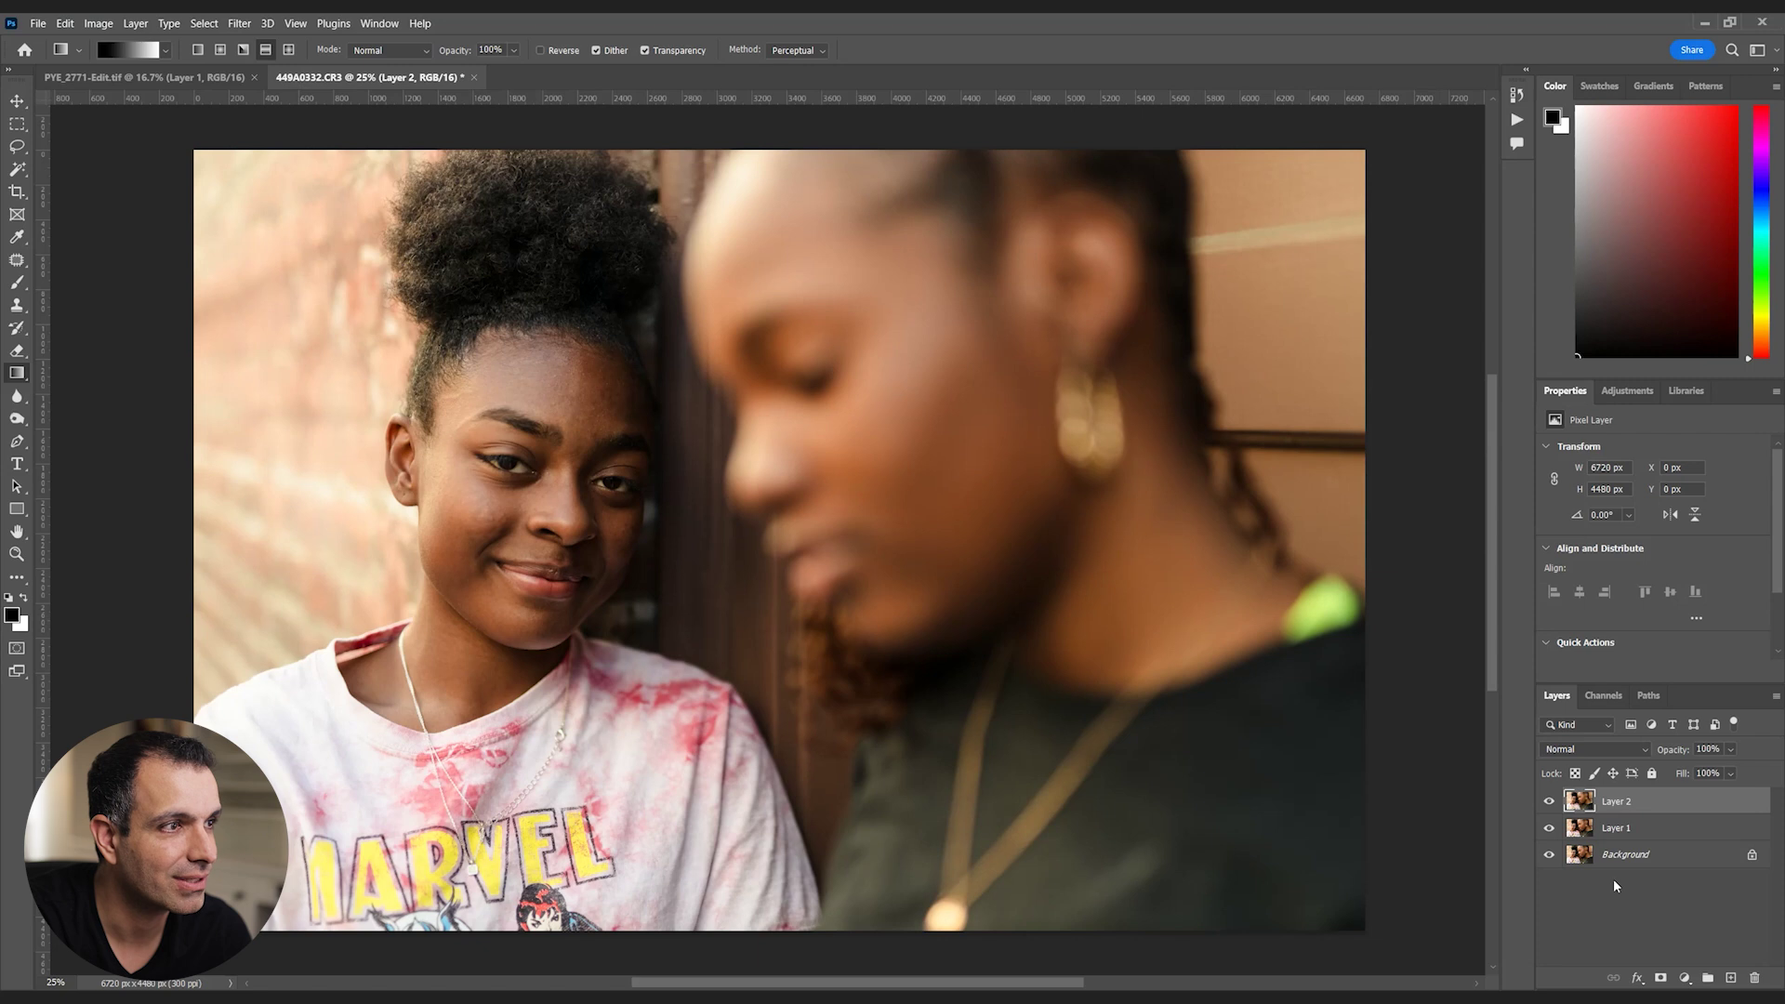
- Toggle between the Background alone and all layers to compare the portrait before and after retouching
alt+click(1549, 855)
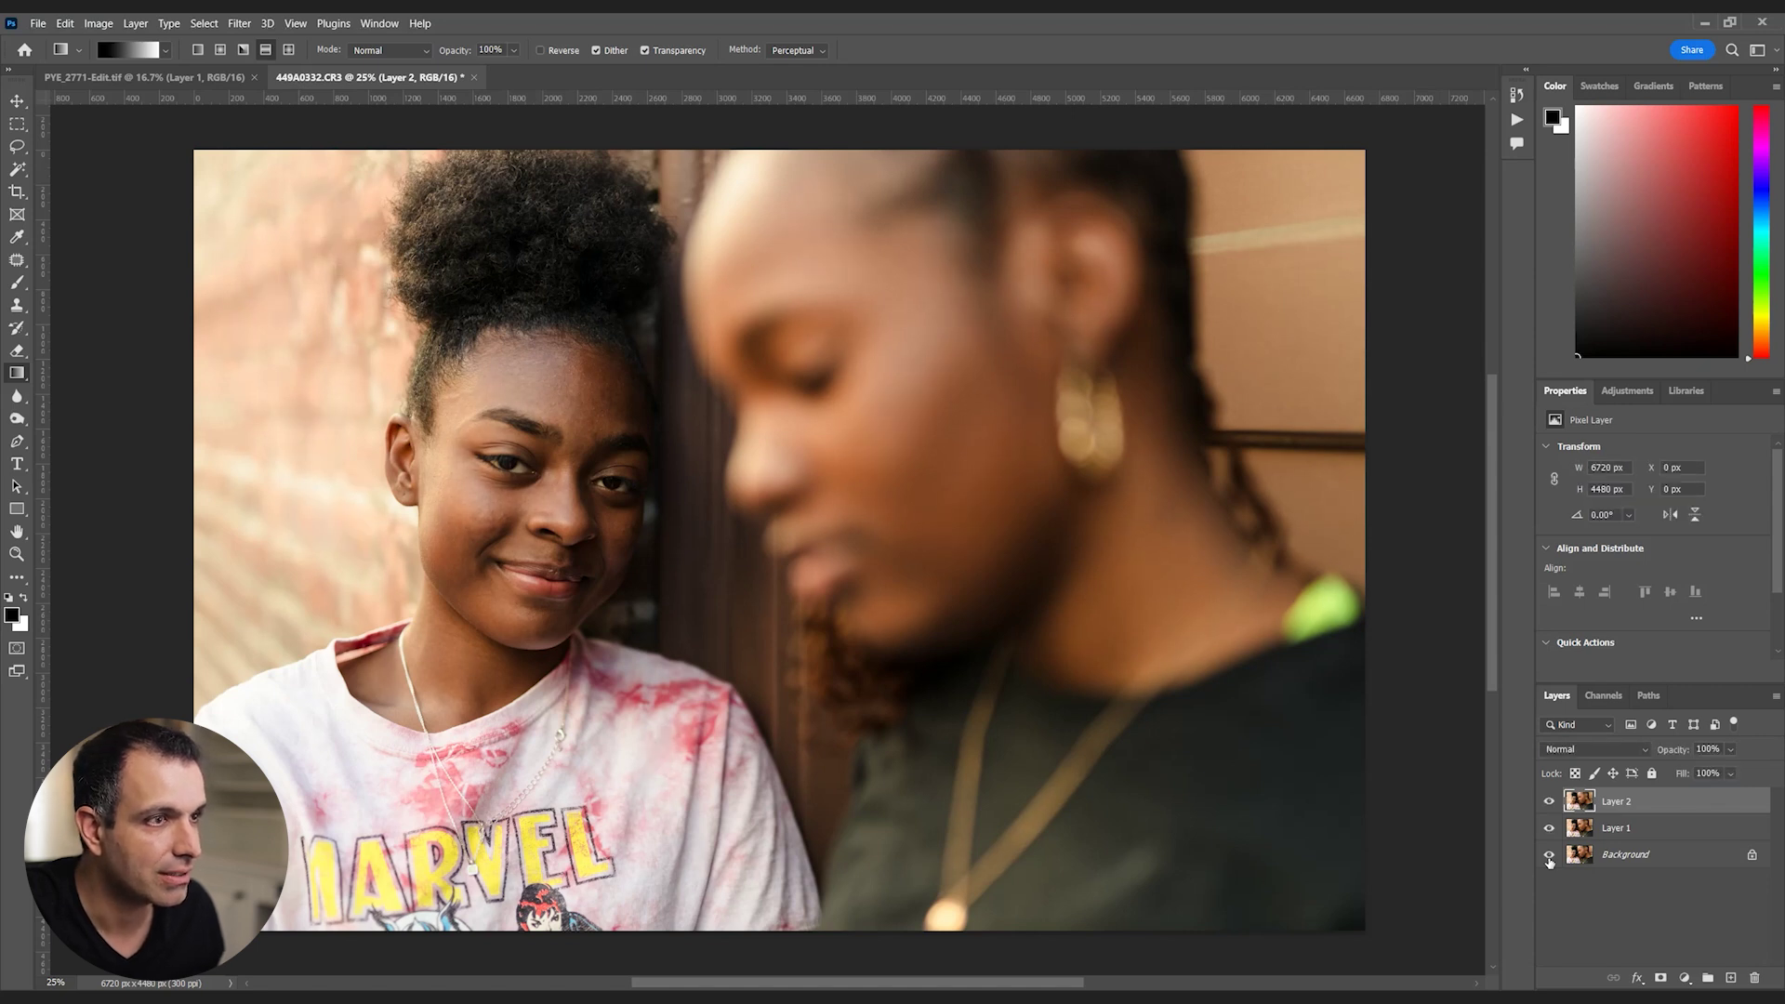
alt+click(1548, 855)
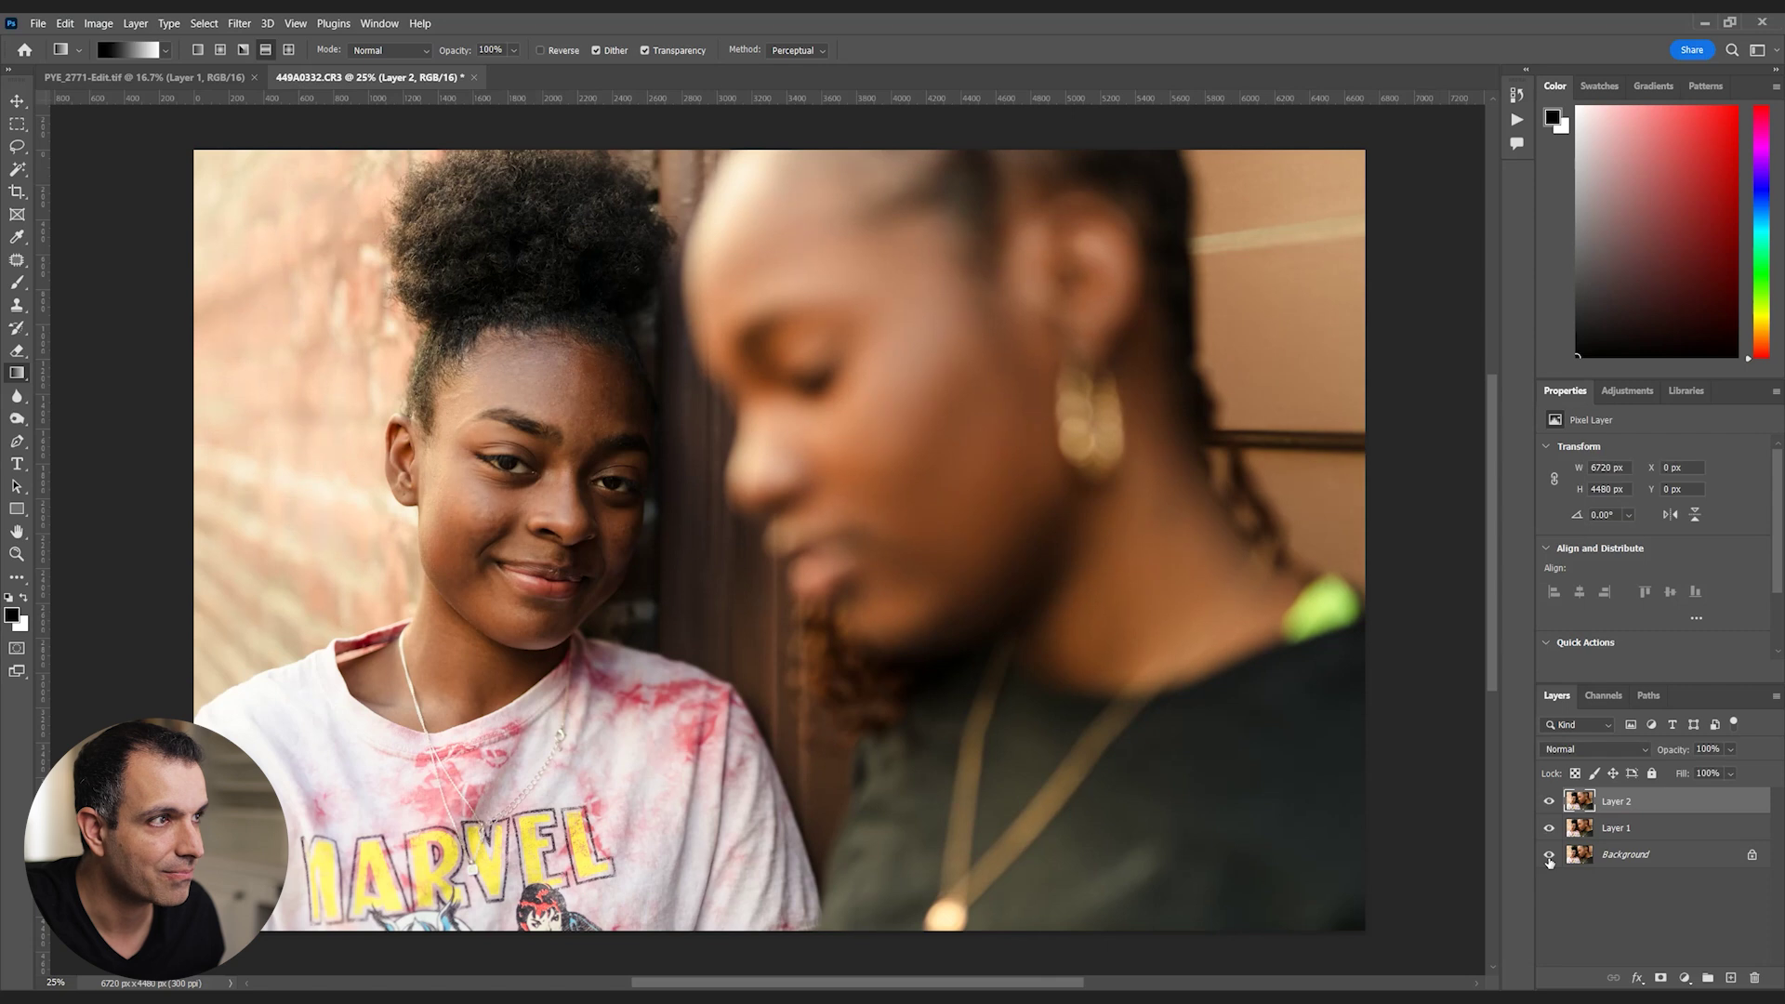
alt+click(1548, 855)
alt+click(1549, 855)
alt+click(1549, 855)
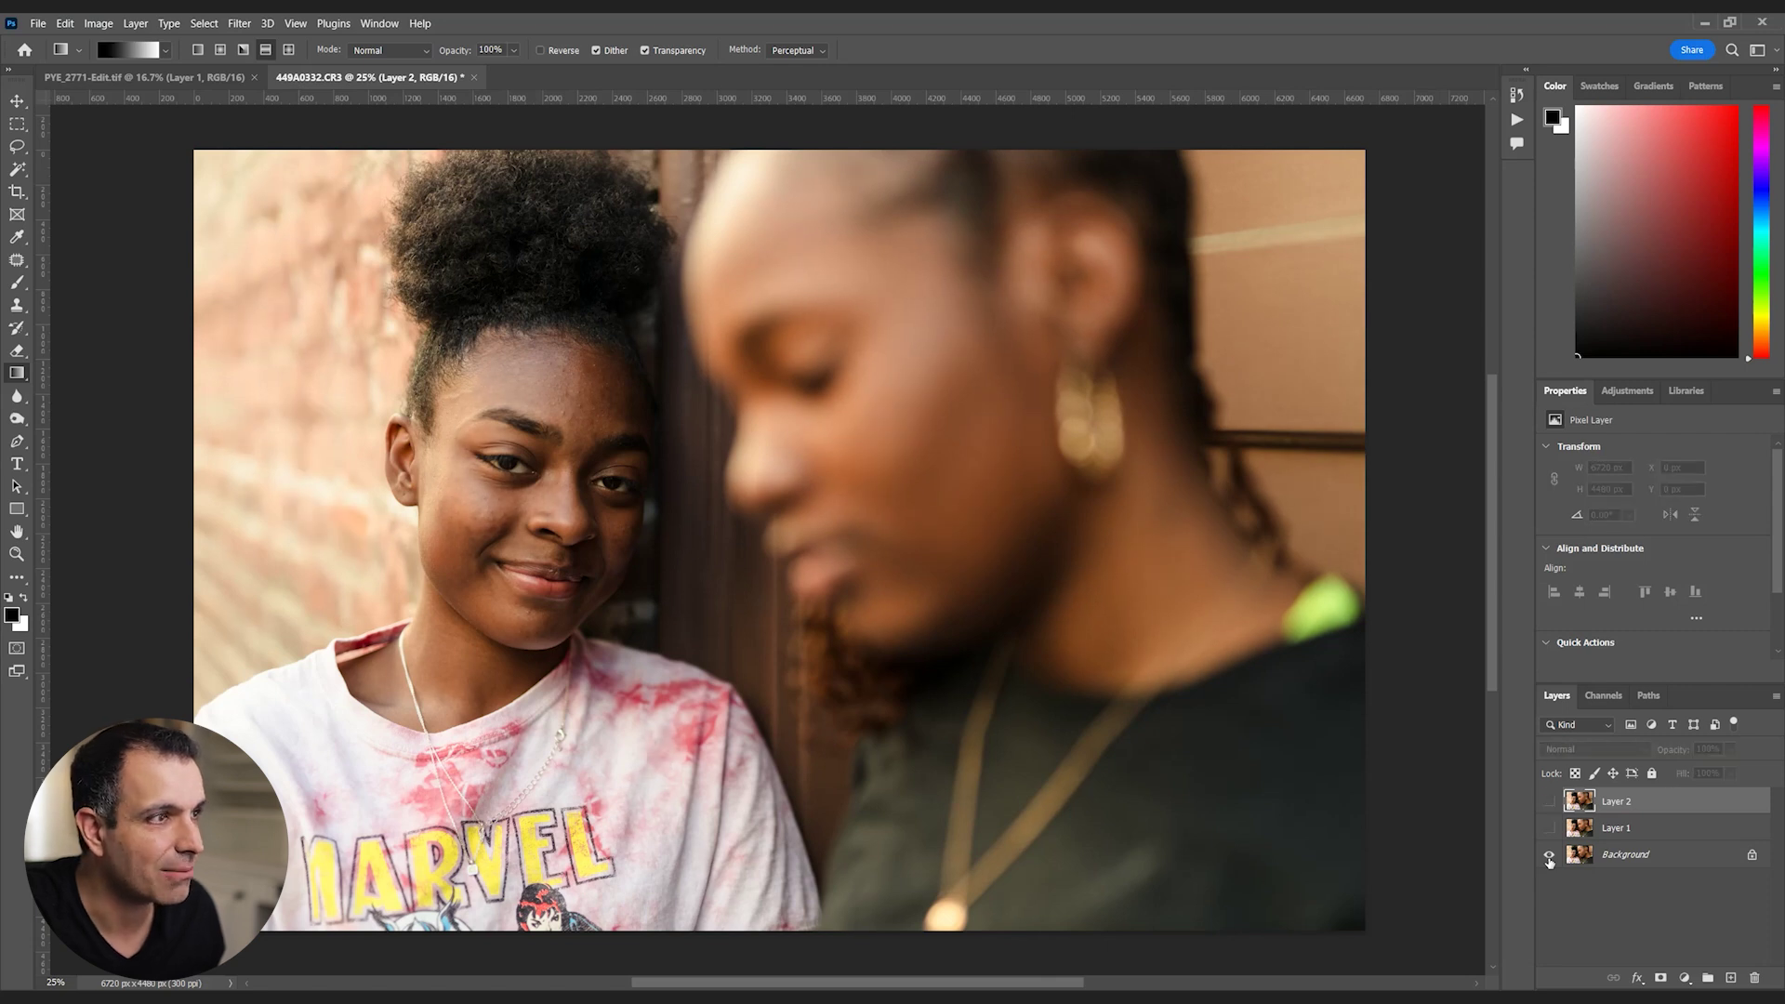
alt+click(1549, 857)
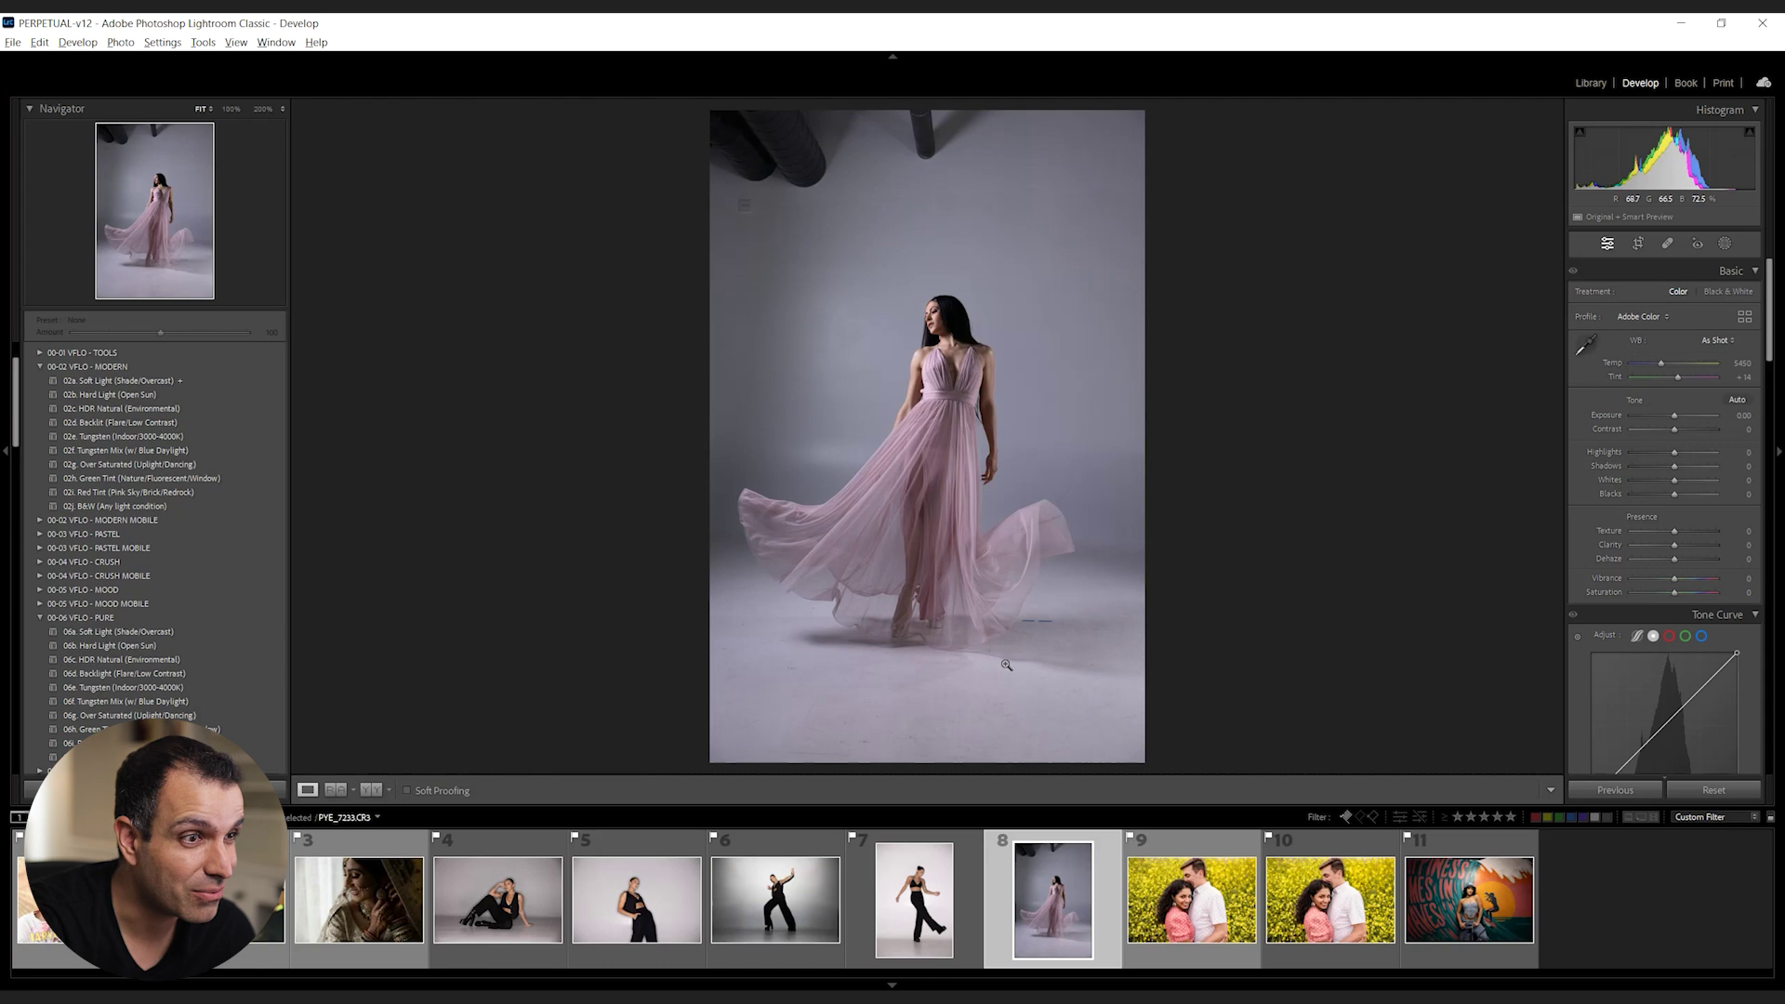
- In Lightroom Classic, inspect the floor marks in the pink-dress photo, apply the 06b. Hard Light (Open Sun) preset, and fine-tune exposure
click(889, 704)
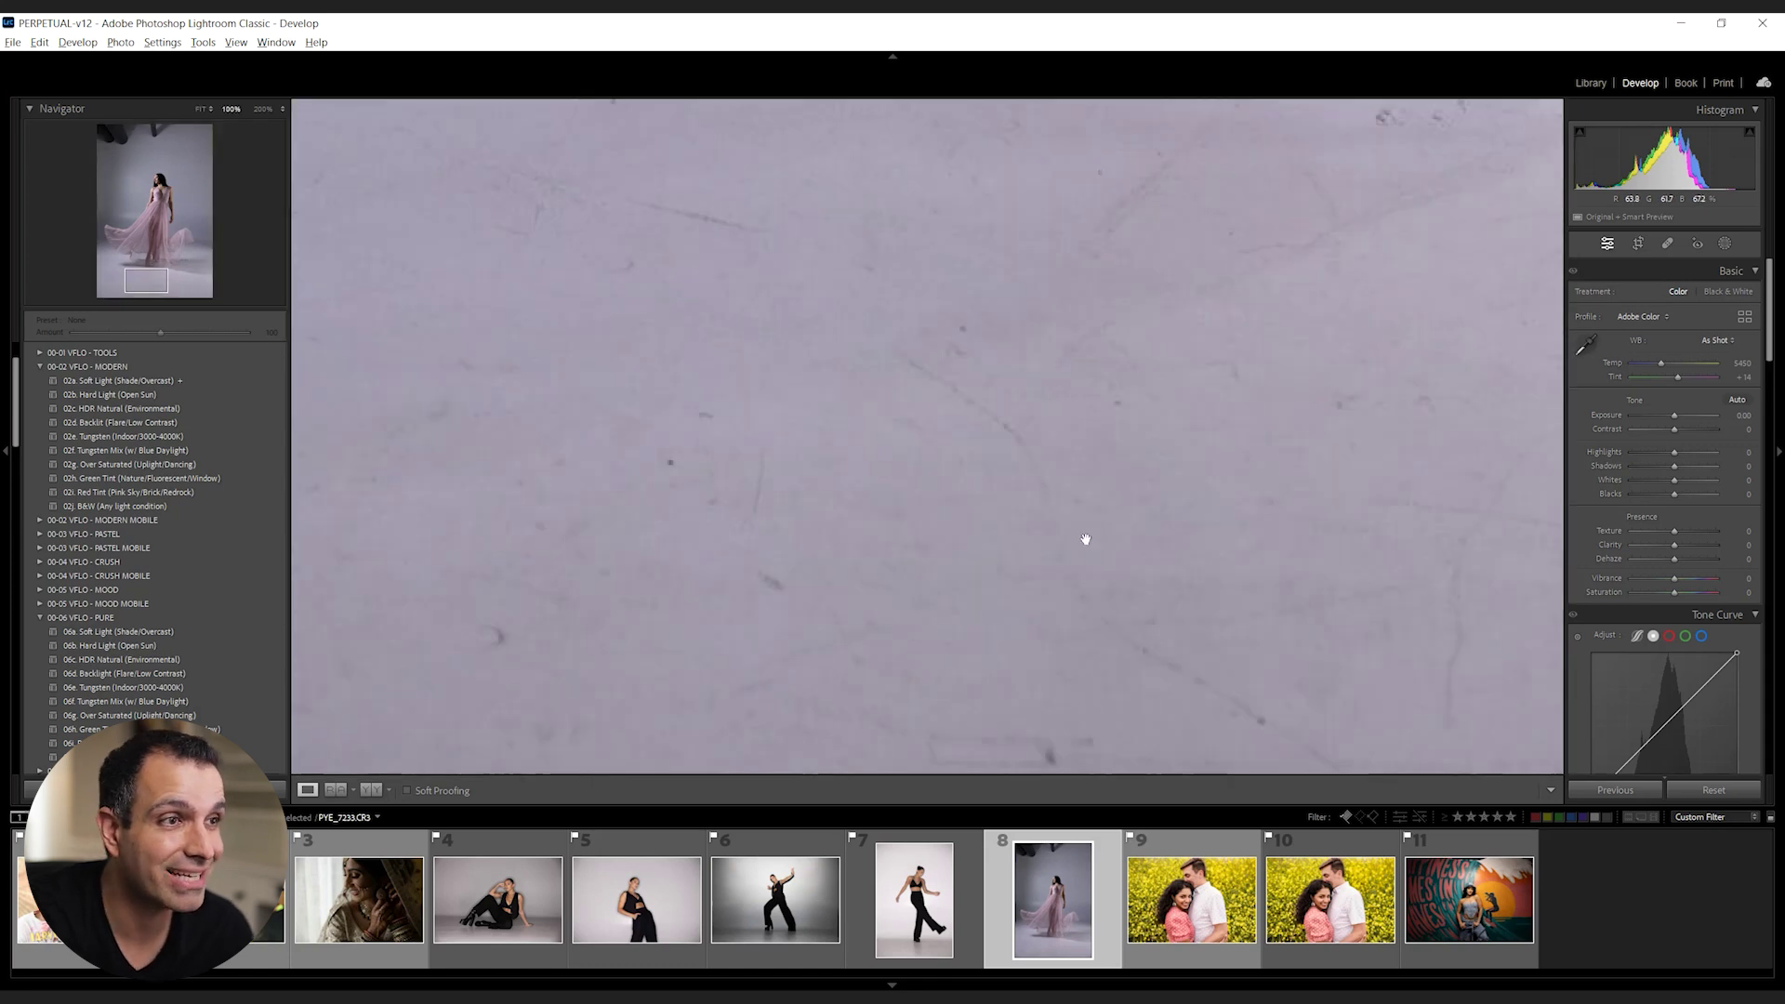
drag(976, 490, 703, 639)
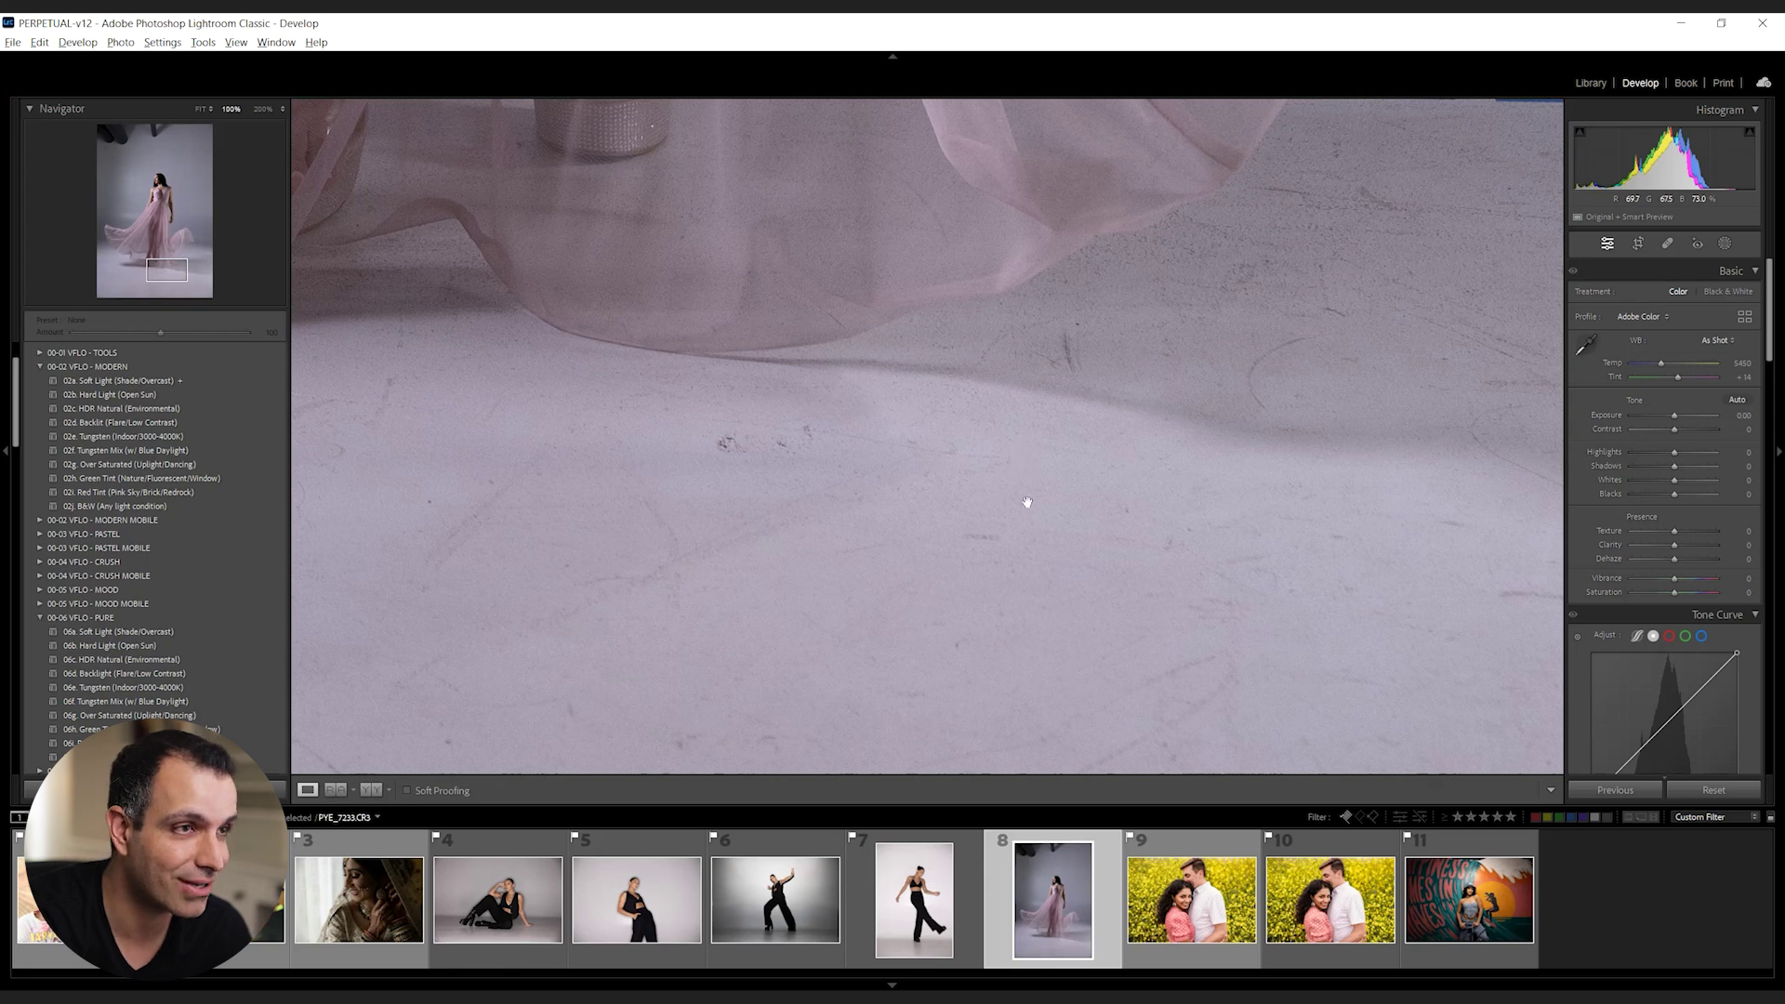
click(992, 517)
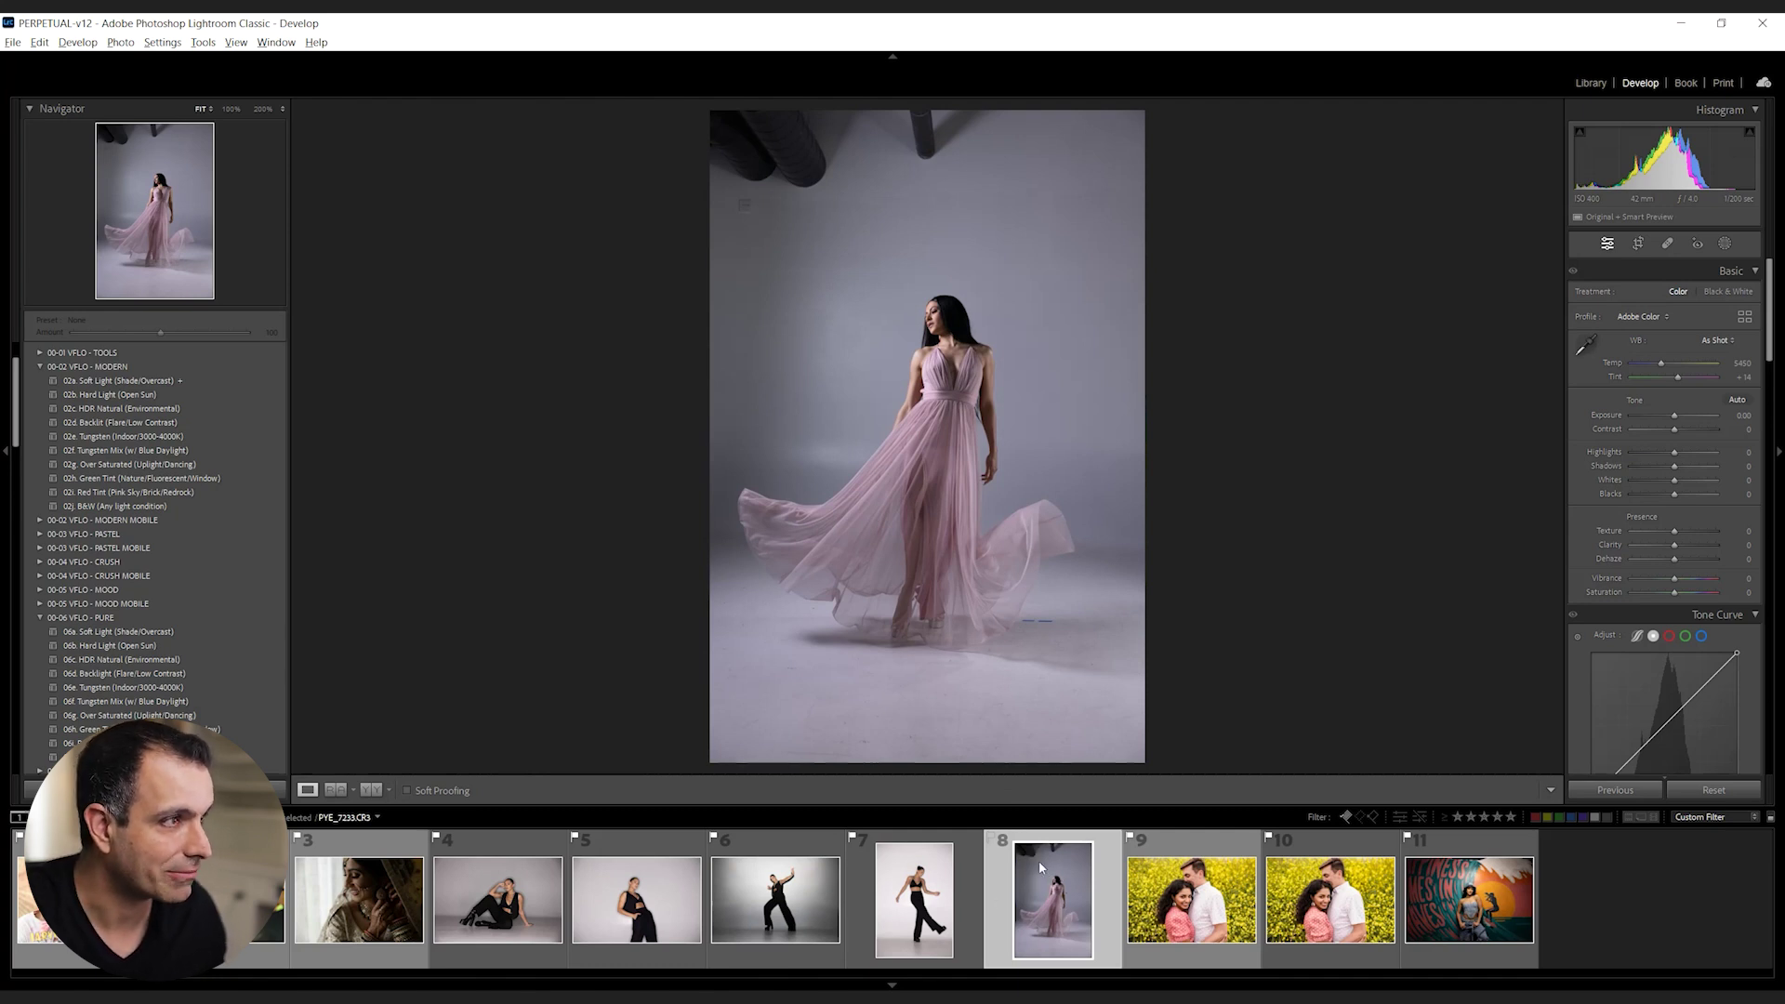
click(192, 646)
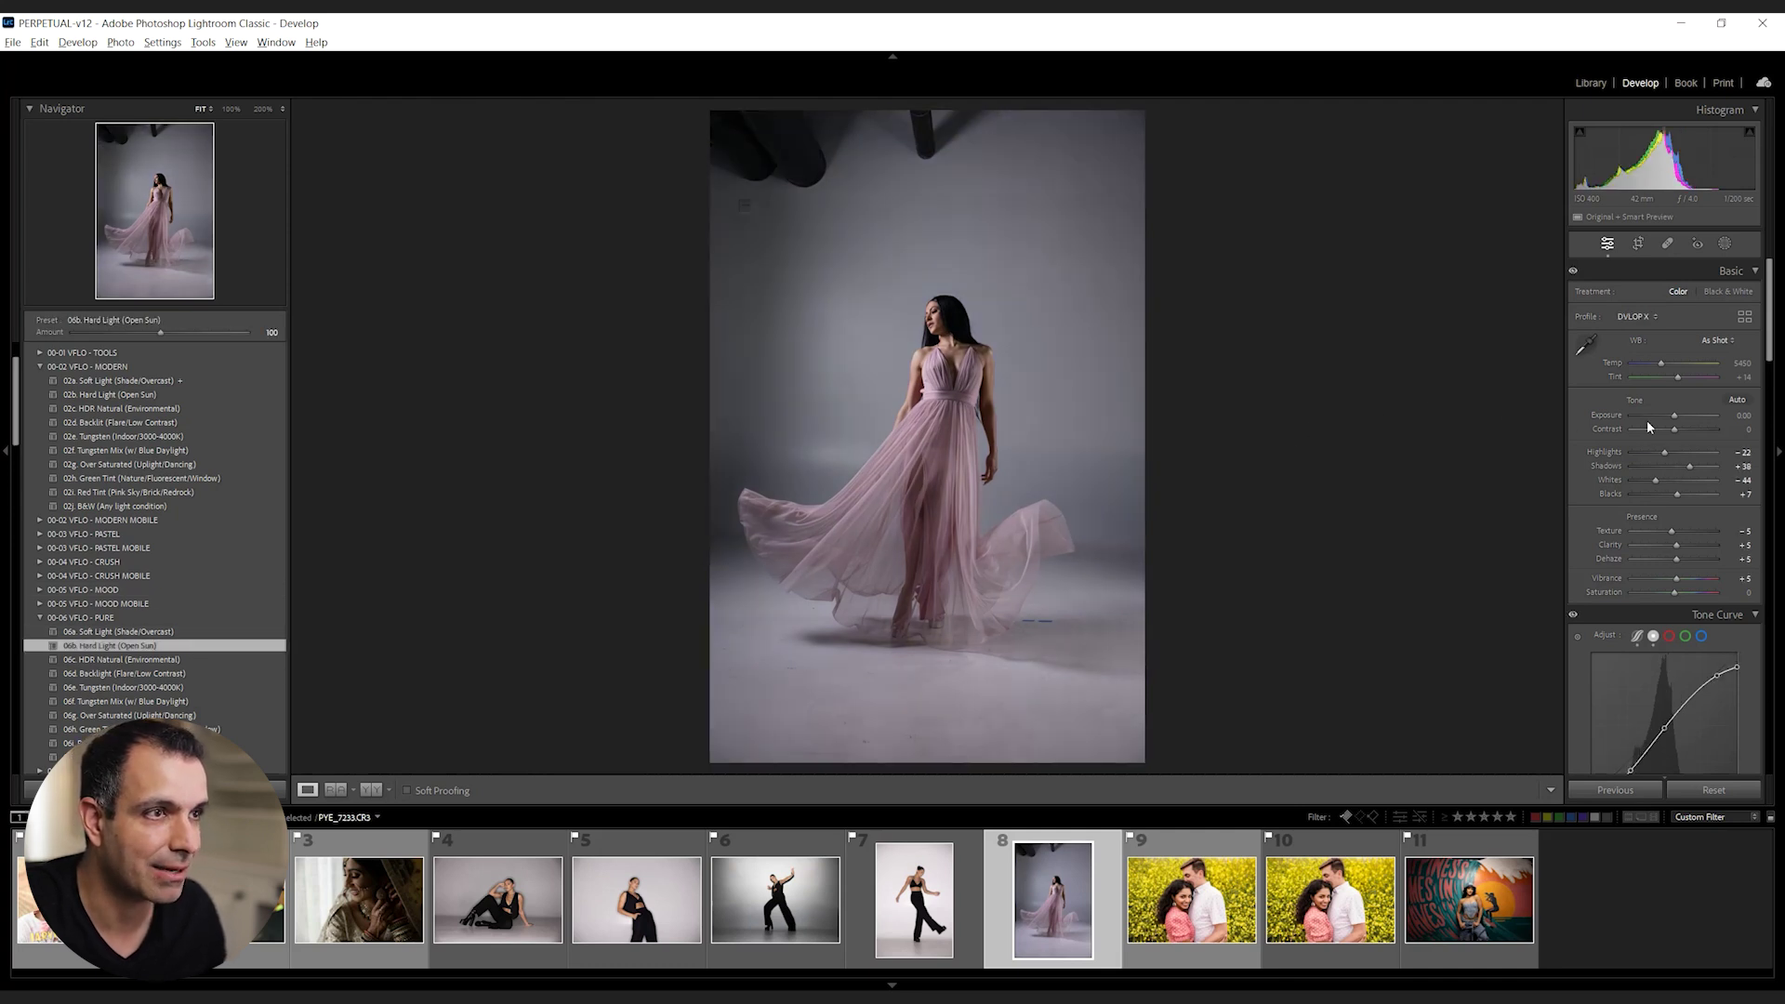
drag(1678, 410, 1681, 411)
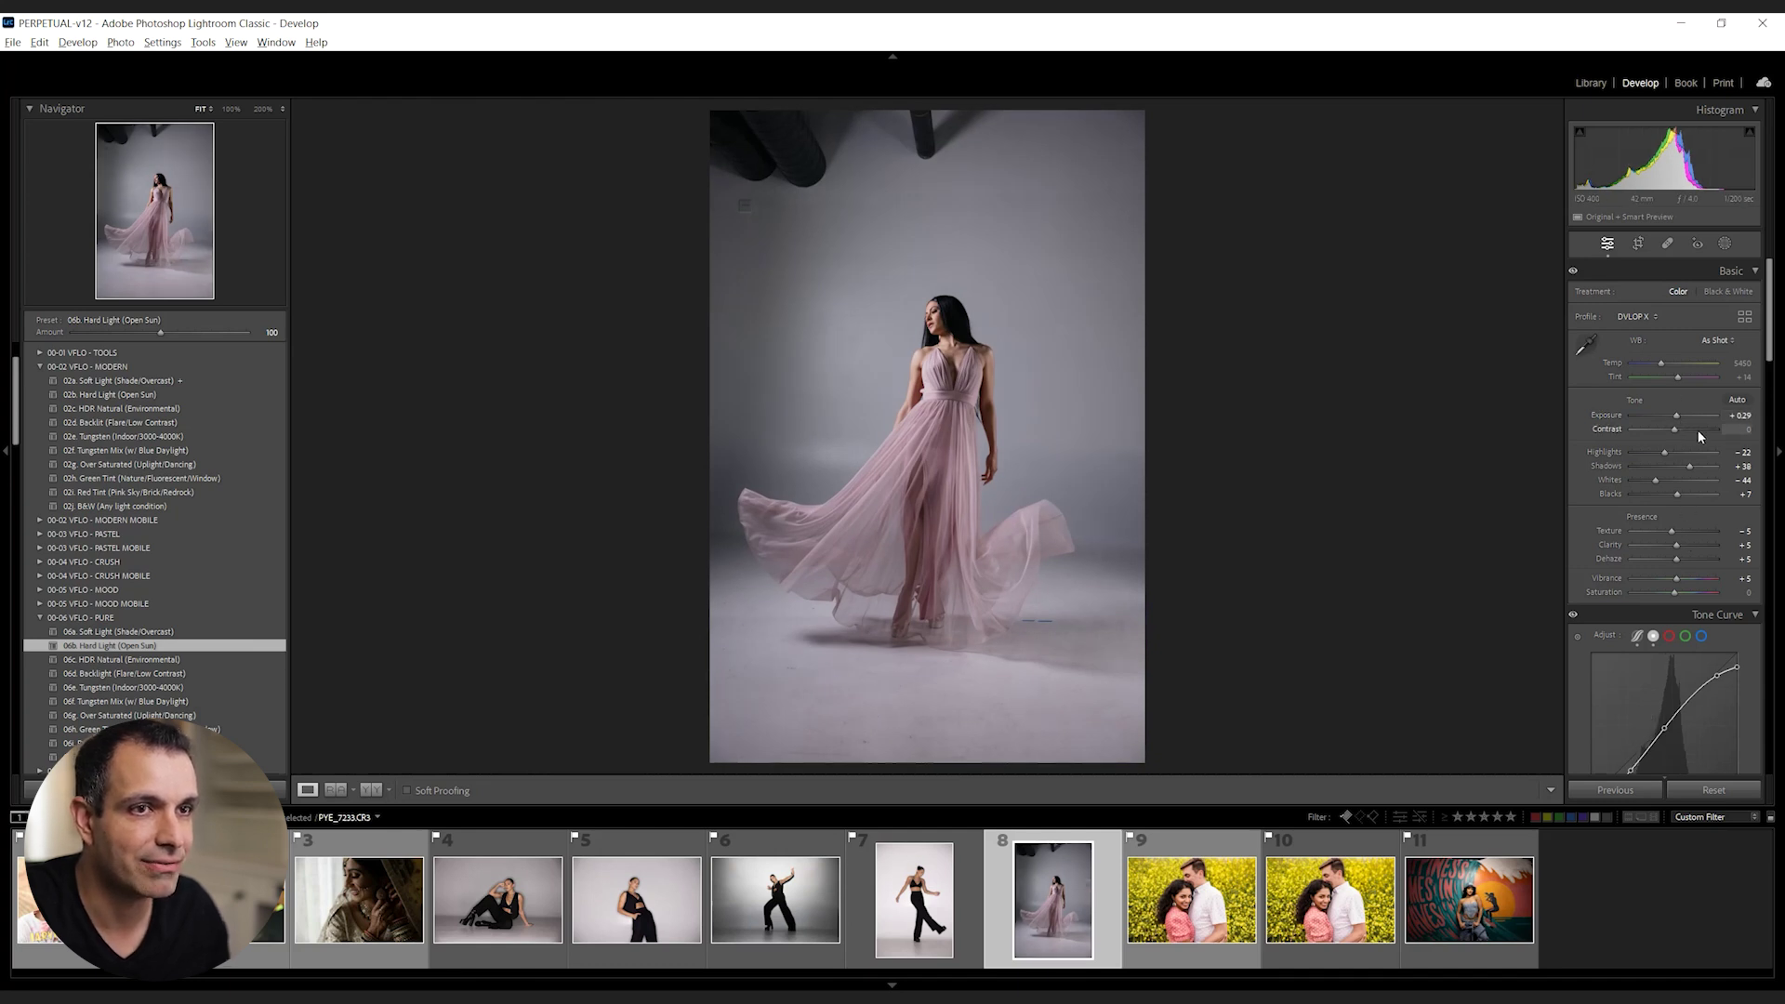
key(minus)
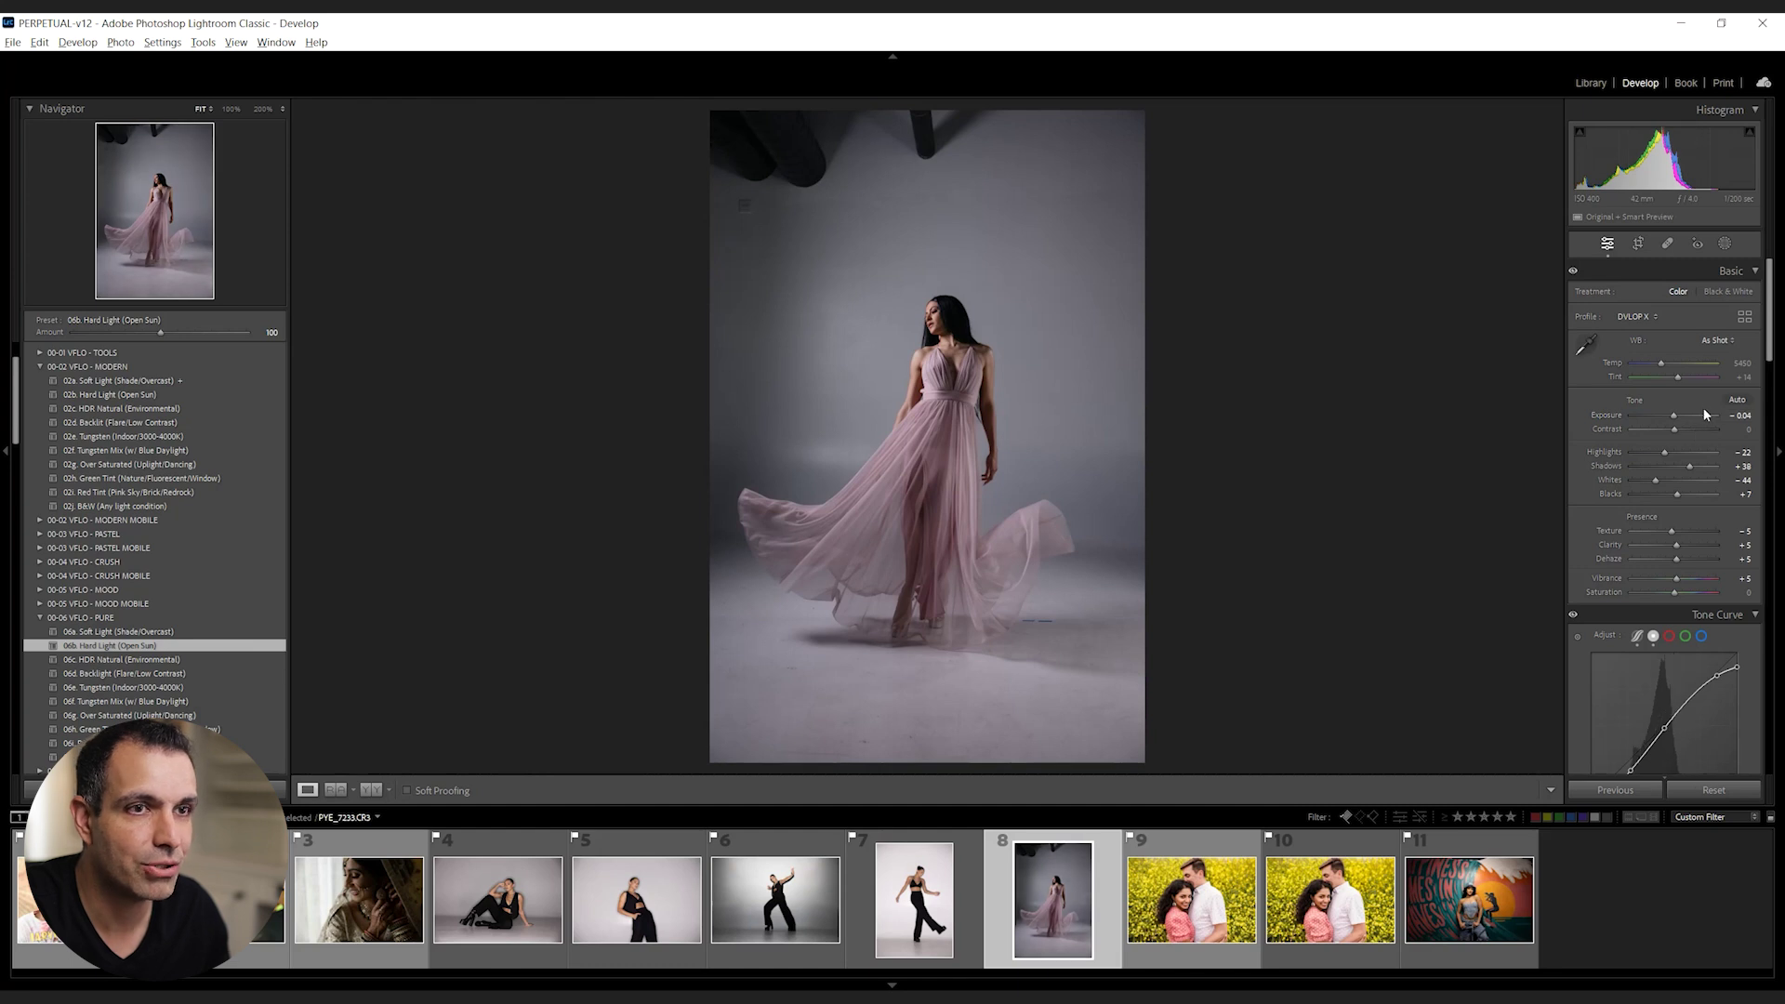
key(plus)
key(plus)
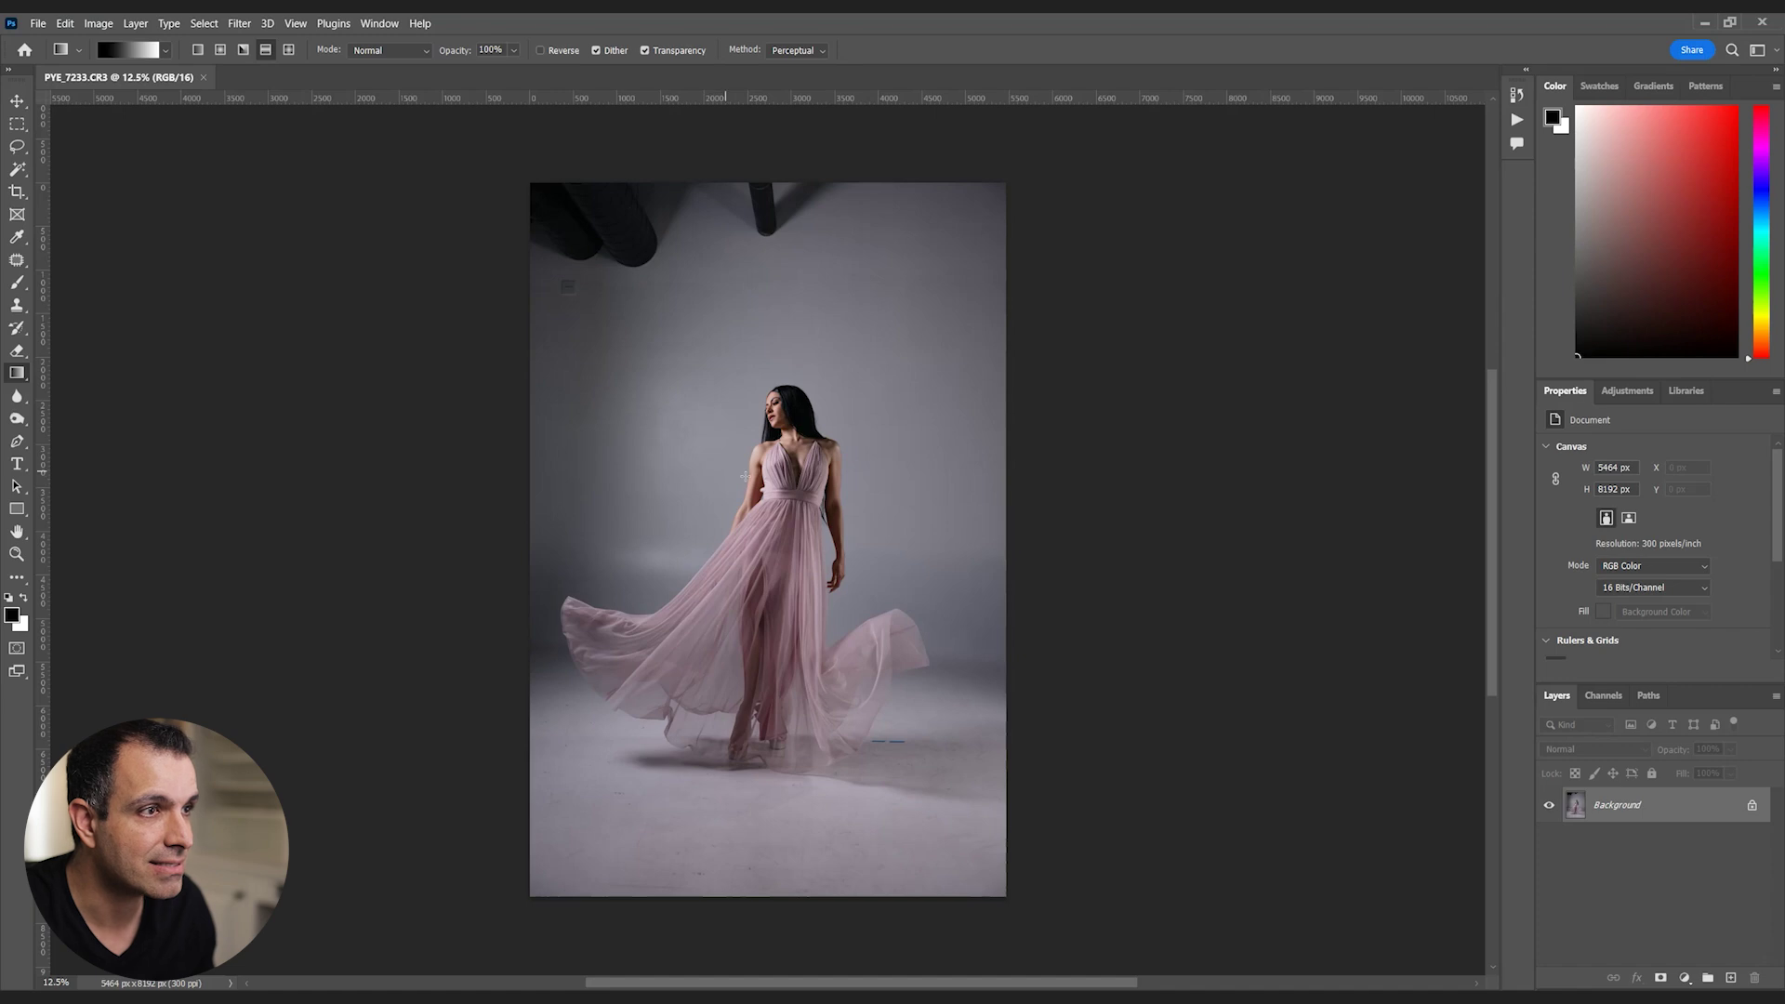
- In Photoshop, lasso the dark pipes above the woman, replace them with a Content-Aware fill at 100% opacity, and deselect
key(l)
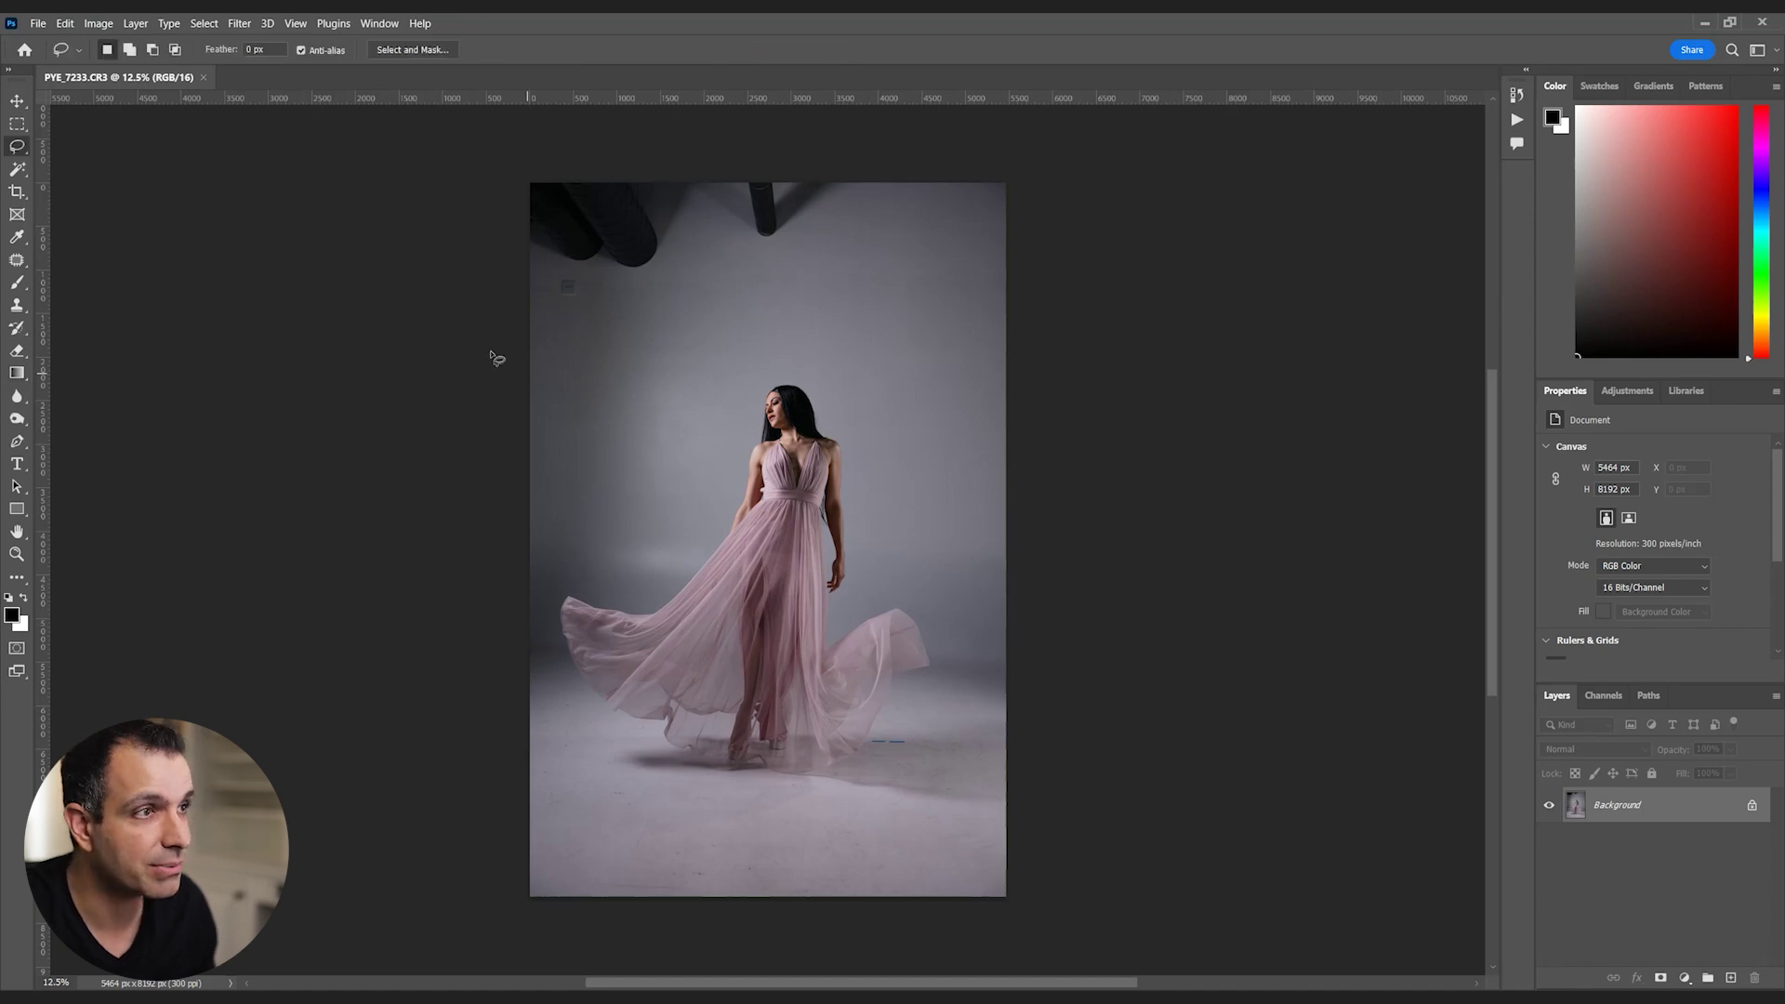
drag(522, 327, 750, 298)
mouse_move(641, 127)
mouse_down()
mouse_move(470, 279)
mouse_move(470, 343)
mouse_up()
key(shift+BackSpace)
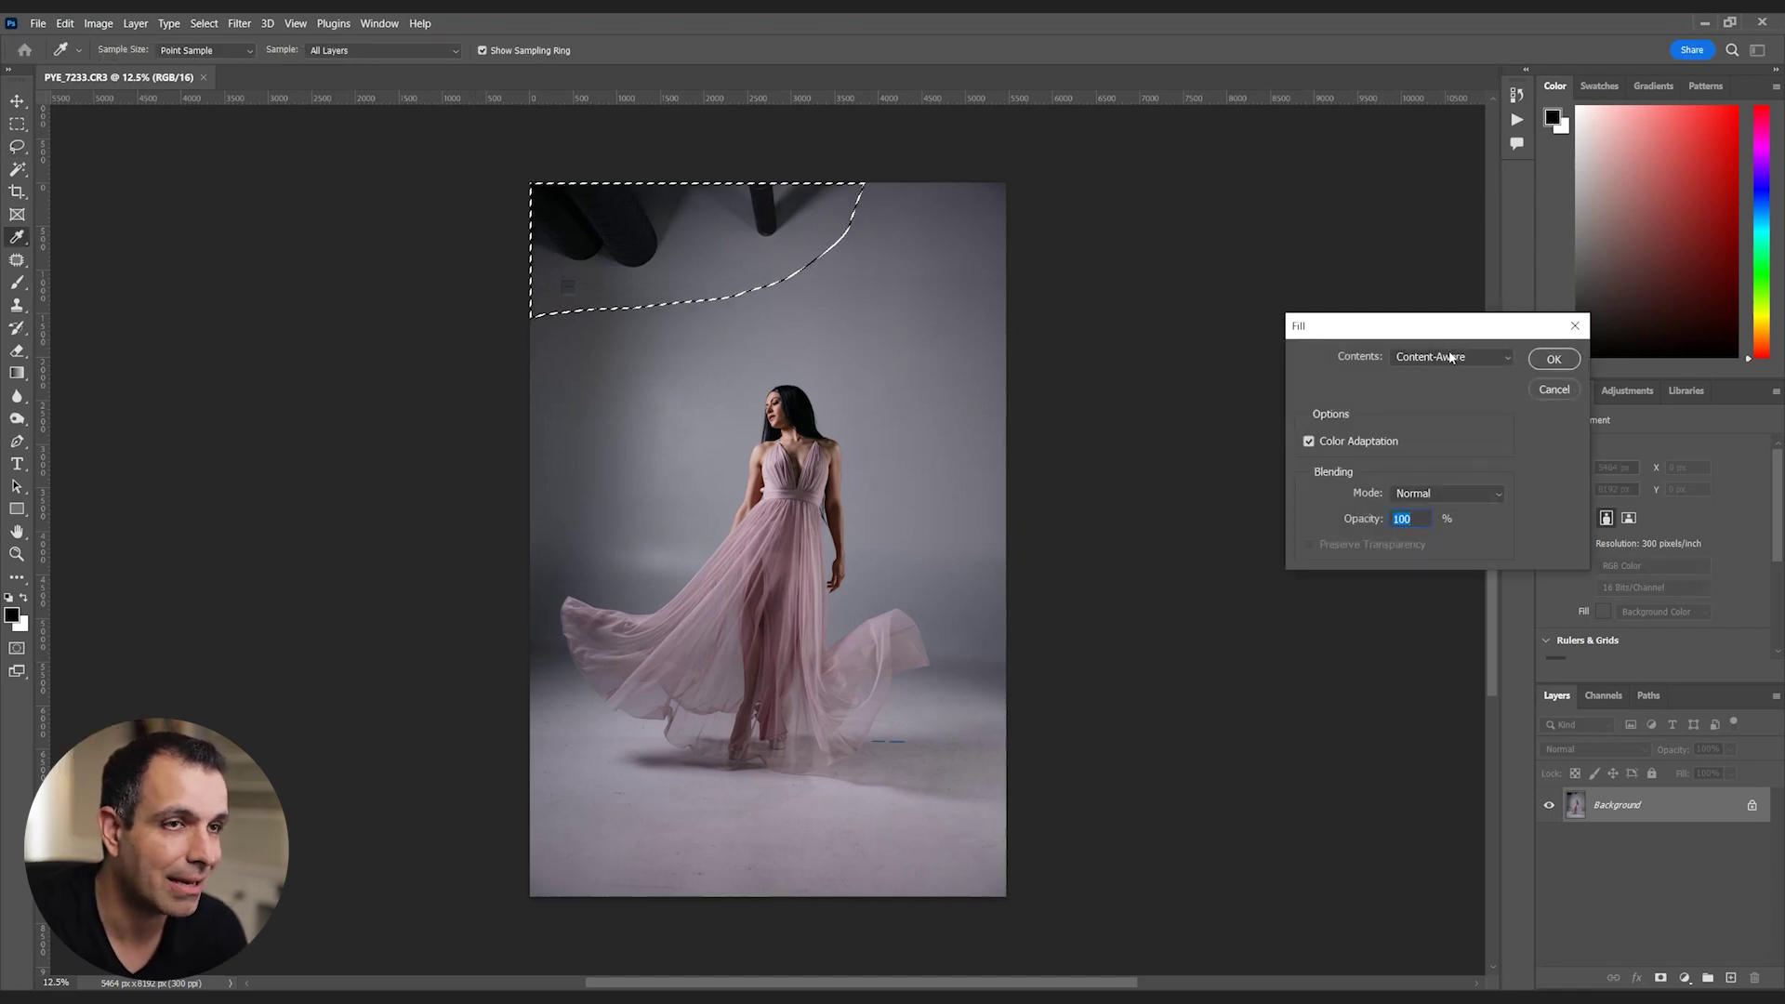
drag(1469, 325, 1299, 296)
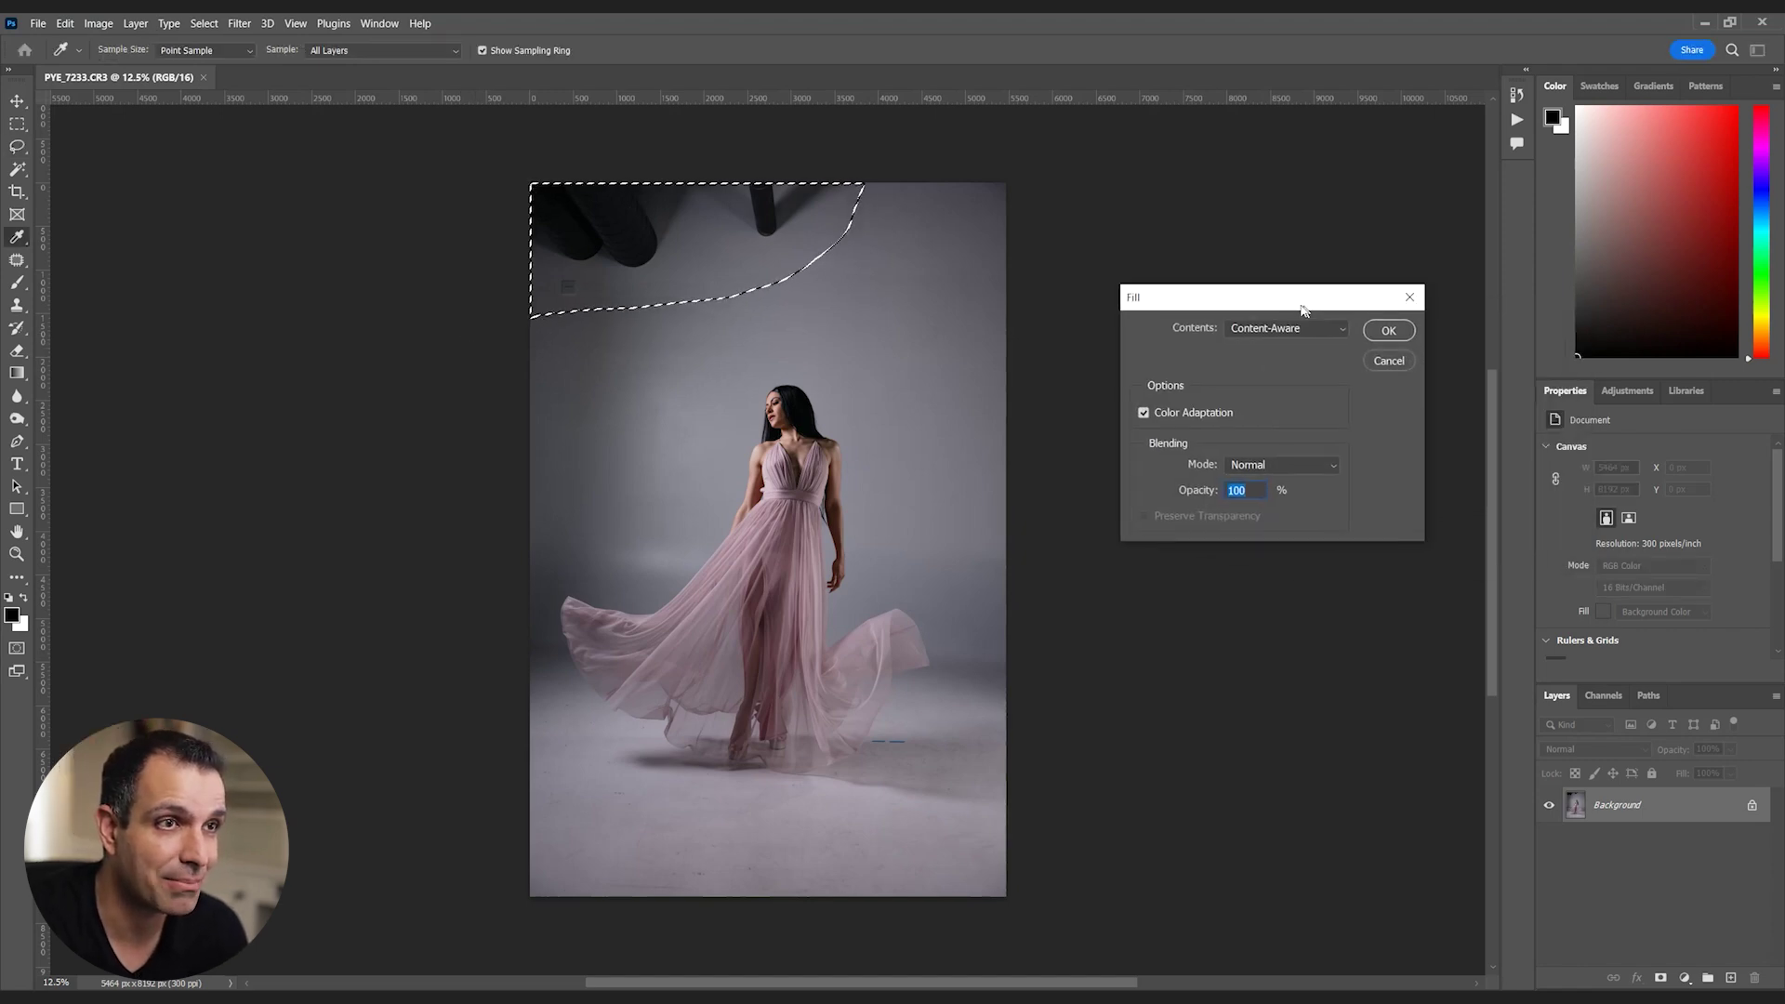
click(1389, 333)
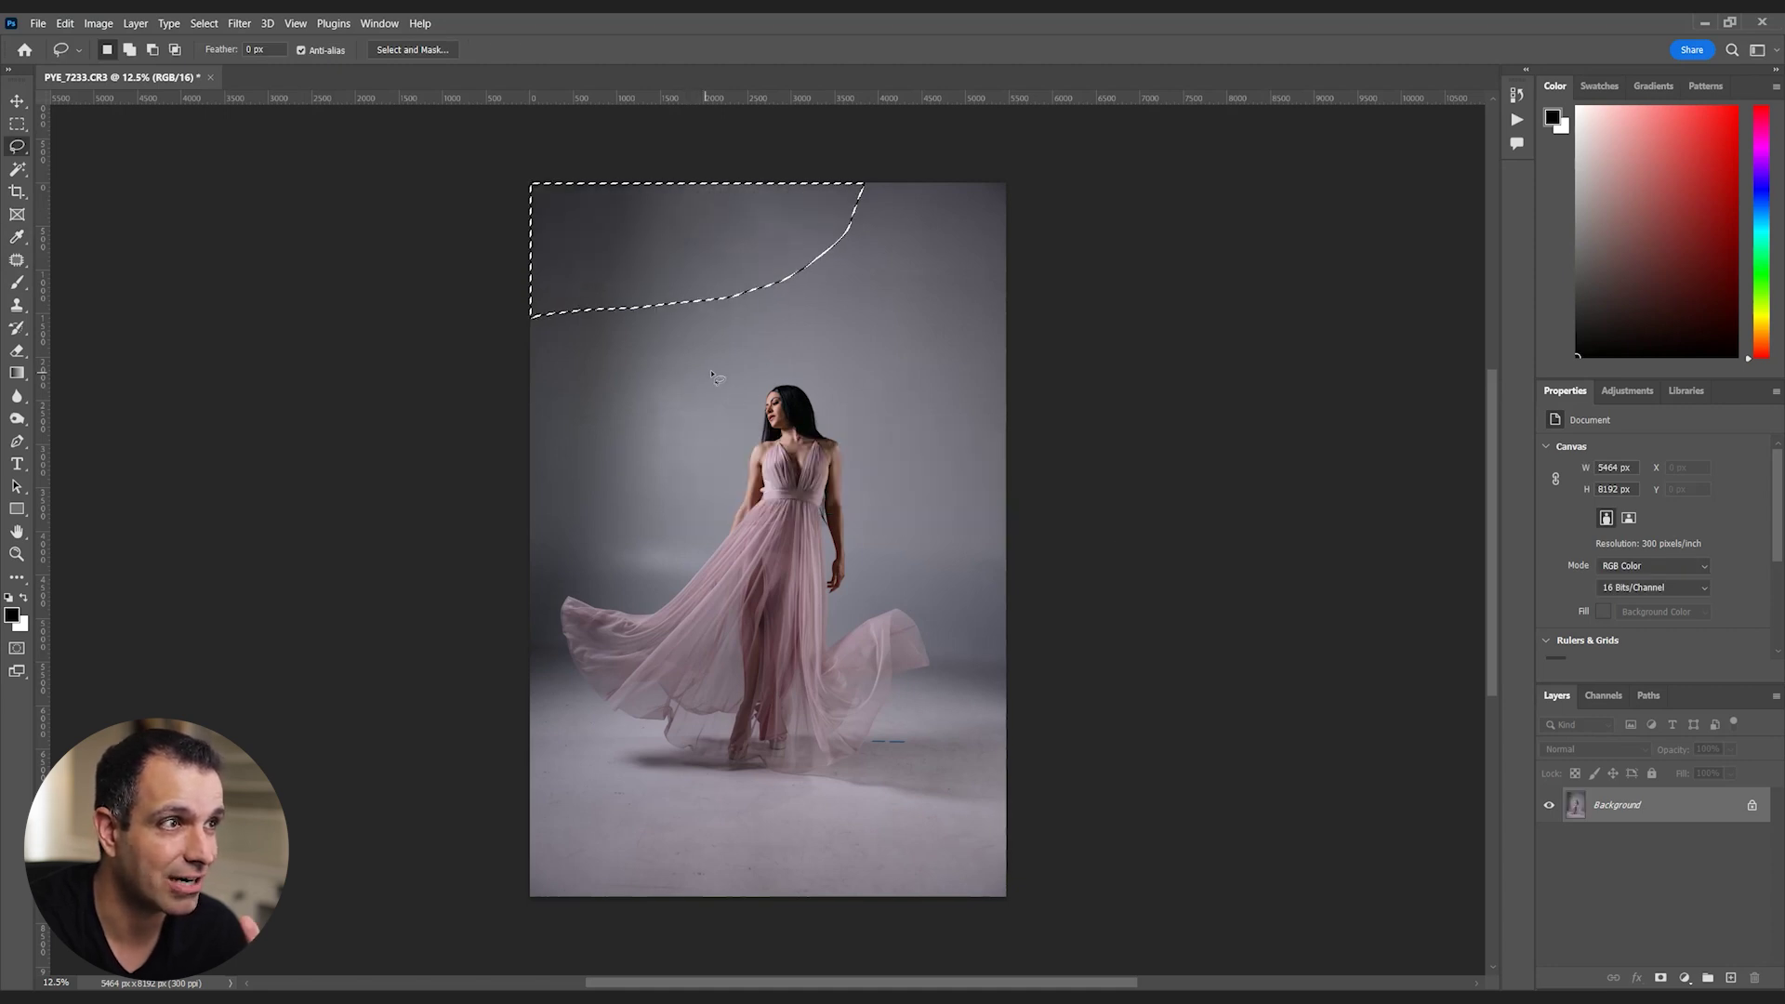
key(ctrl+d)
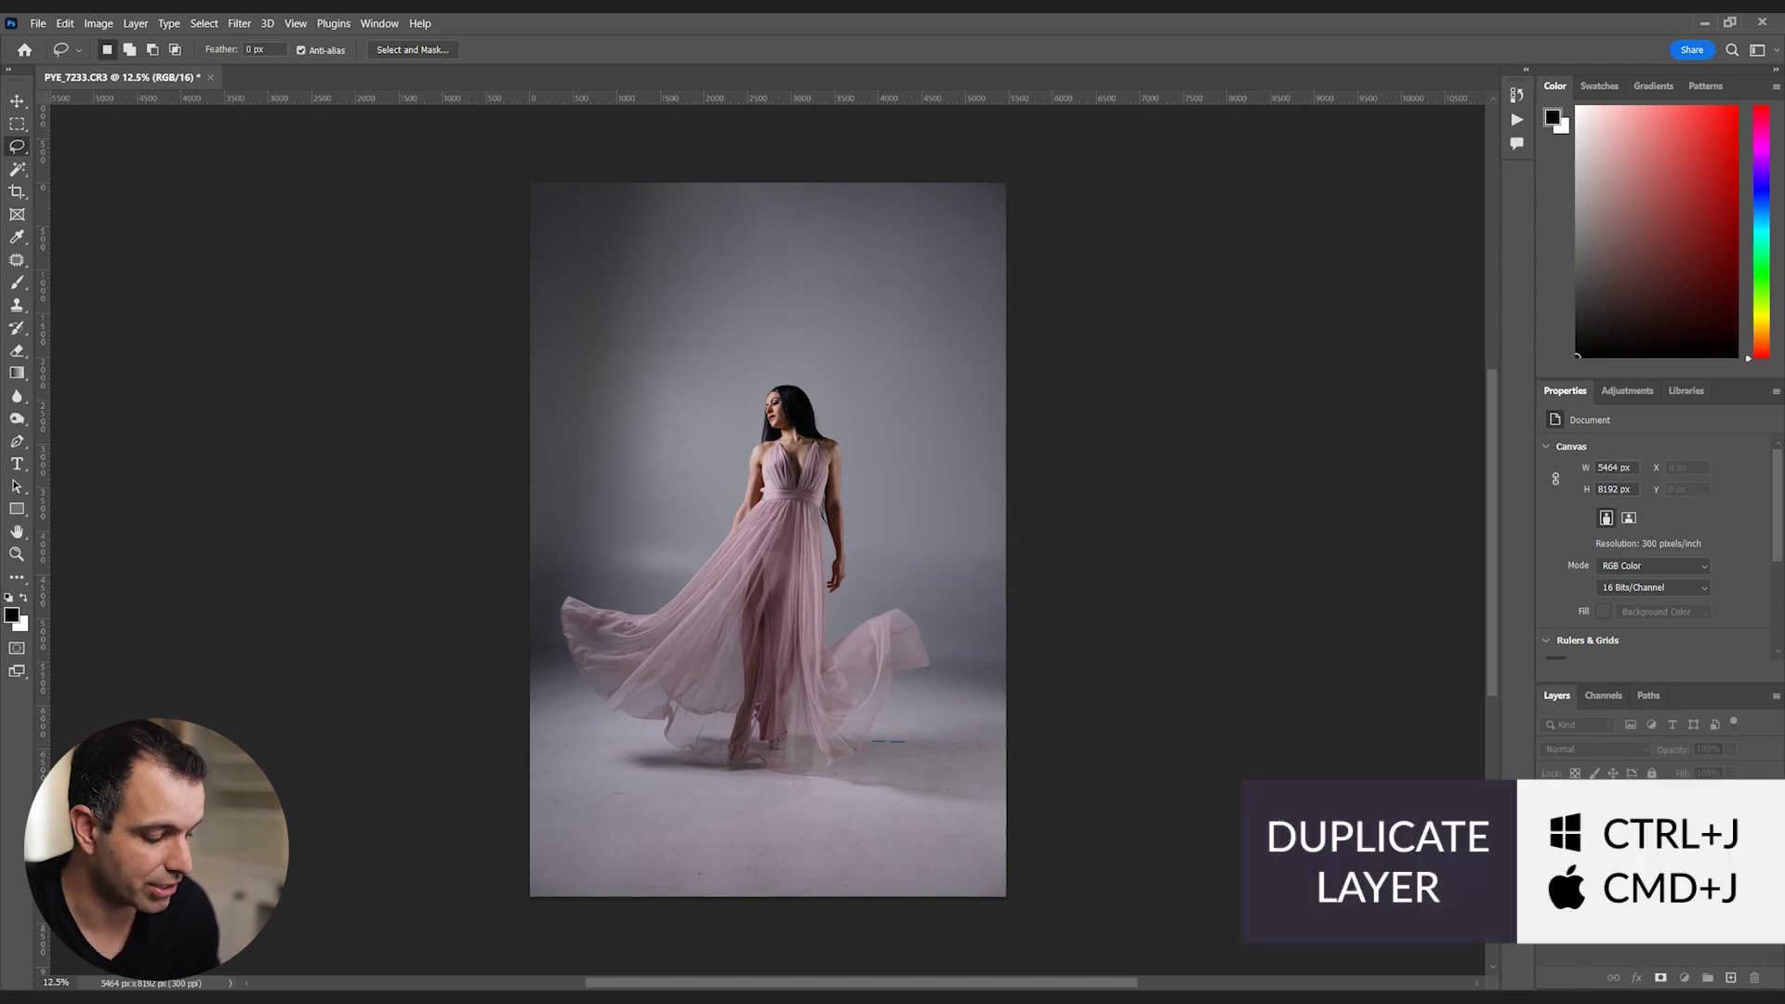
- Duplicate the Background layer of the pink-dress photo and run the Retouch4me Clean Backdrop filter on the copy
key(ctrl+j)
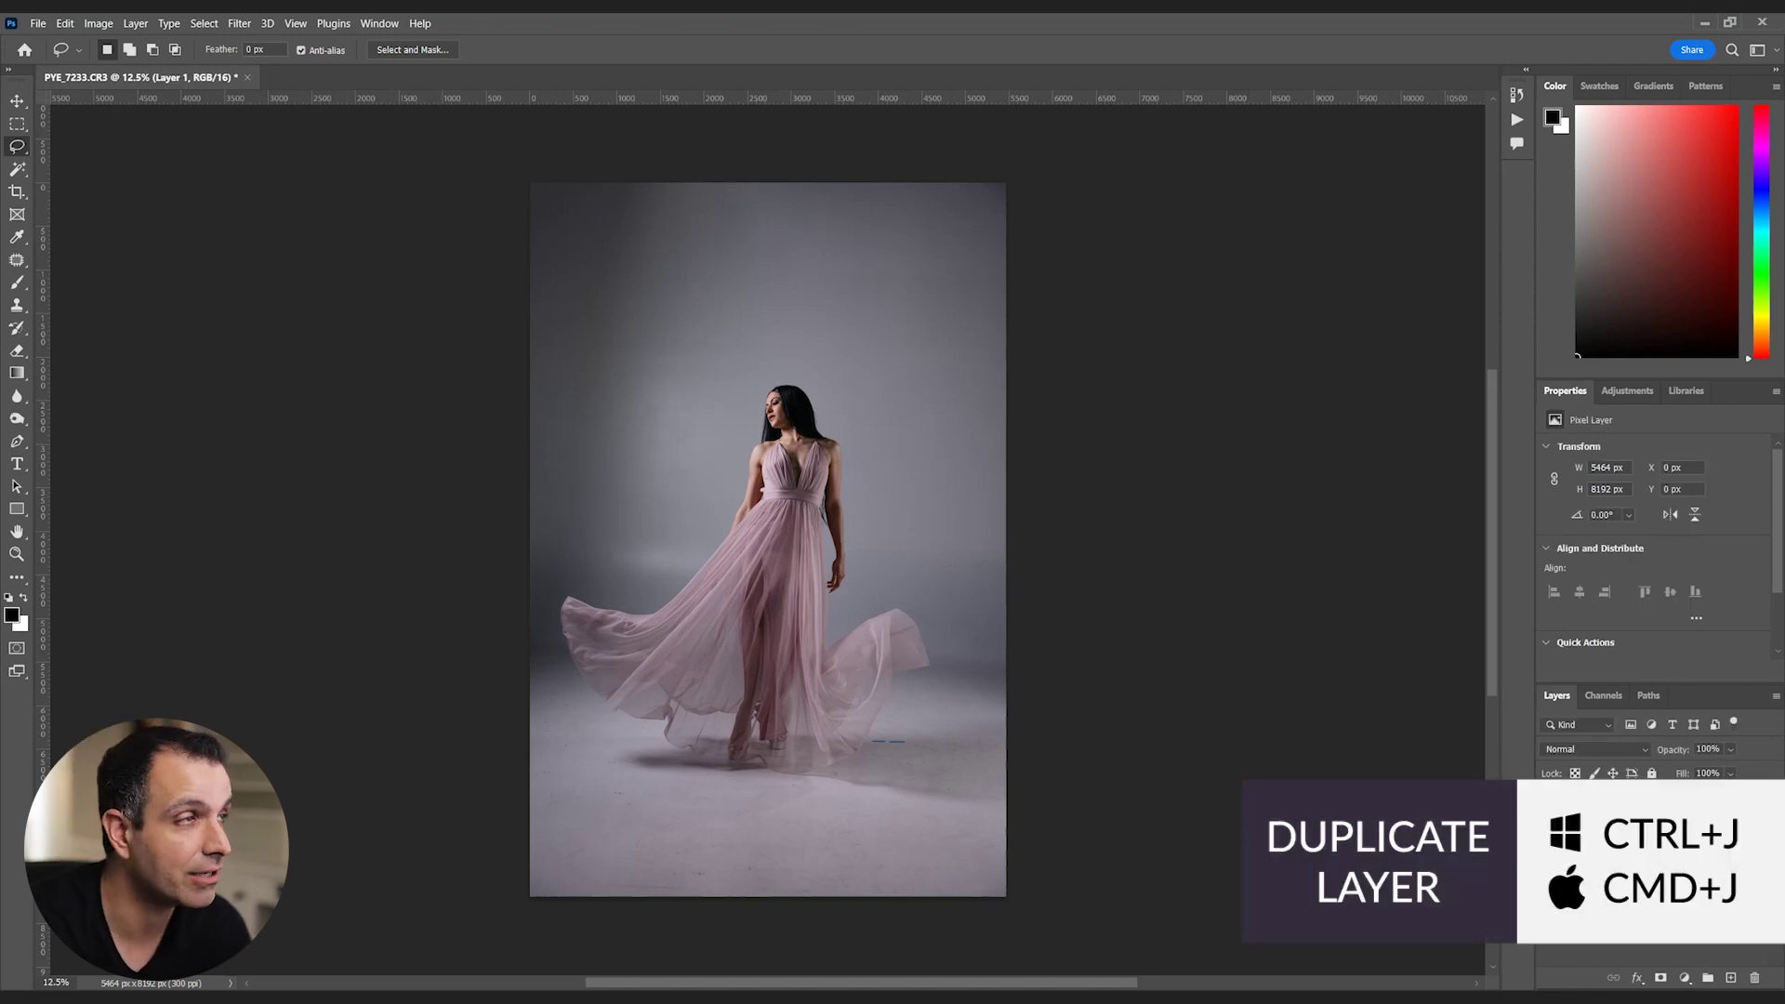
click(239, 24)
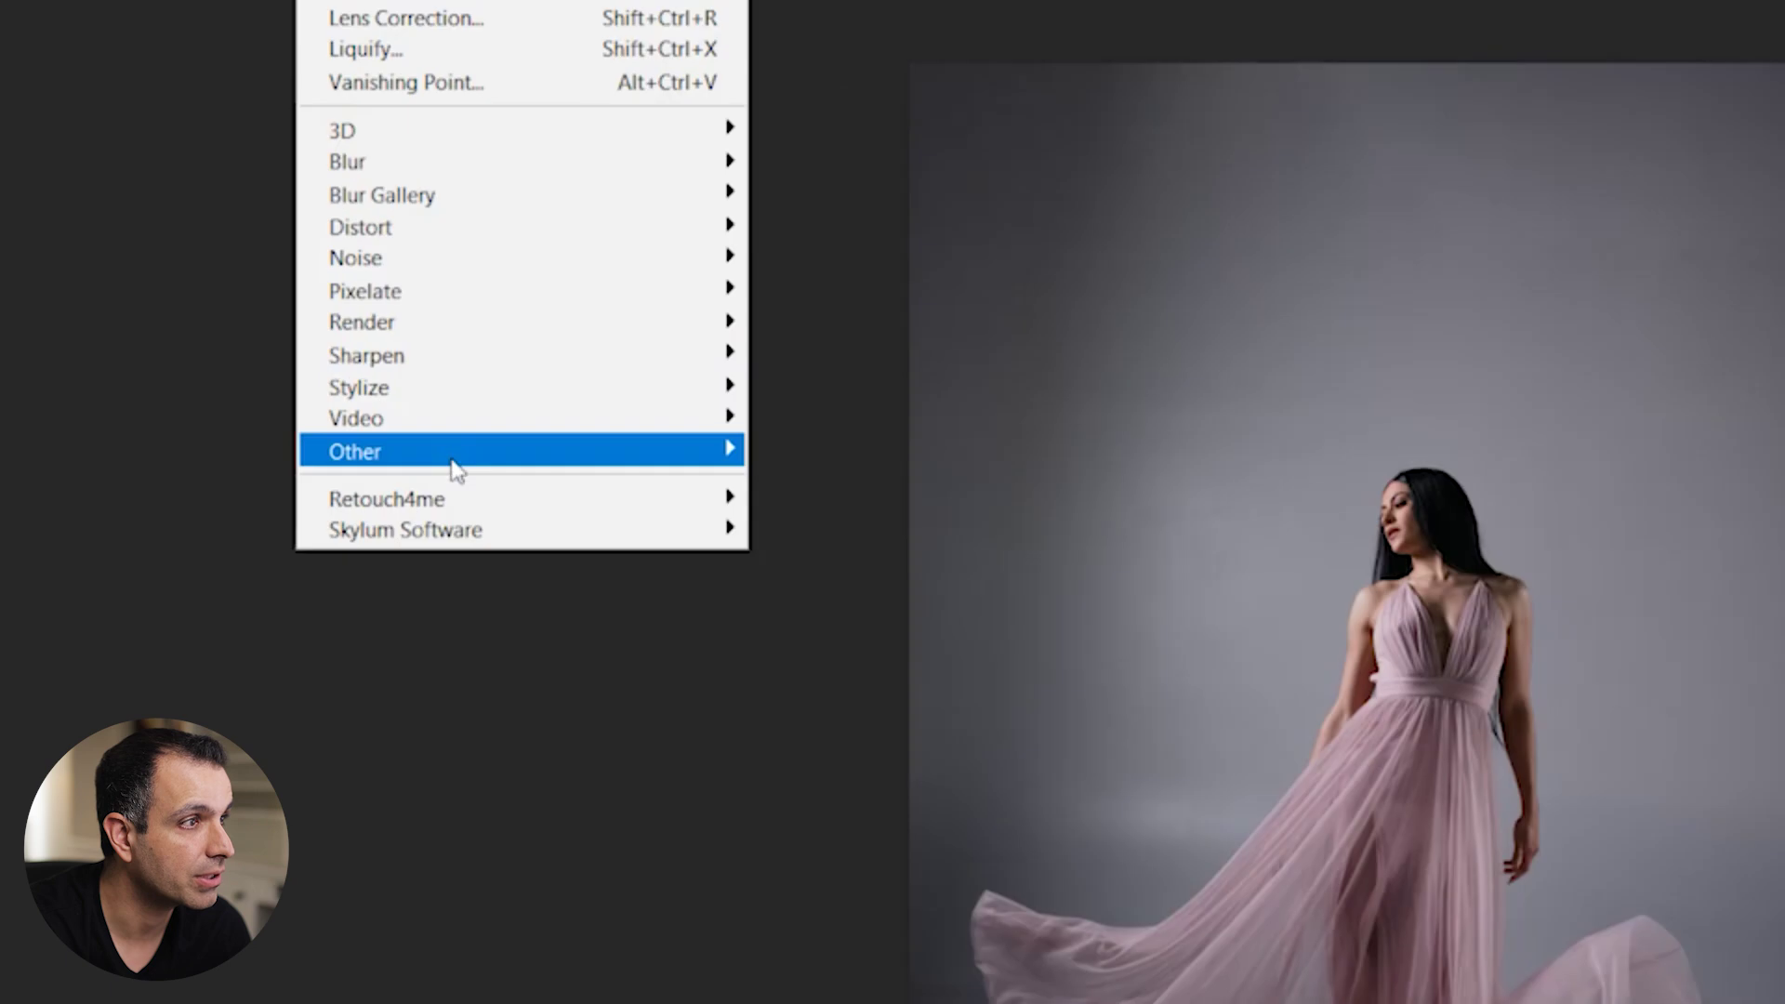
mouse_move(300, 407)
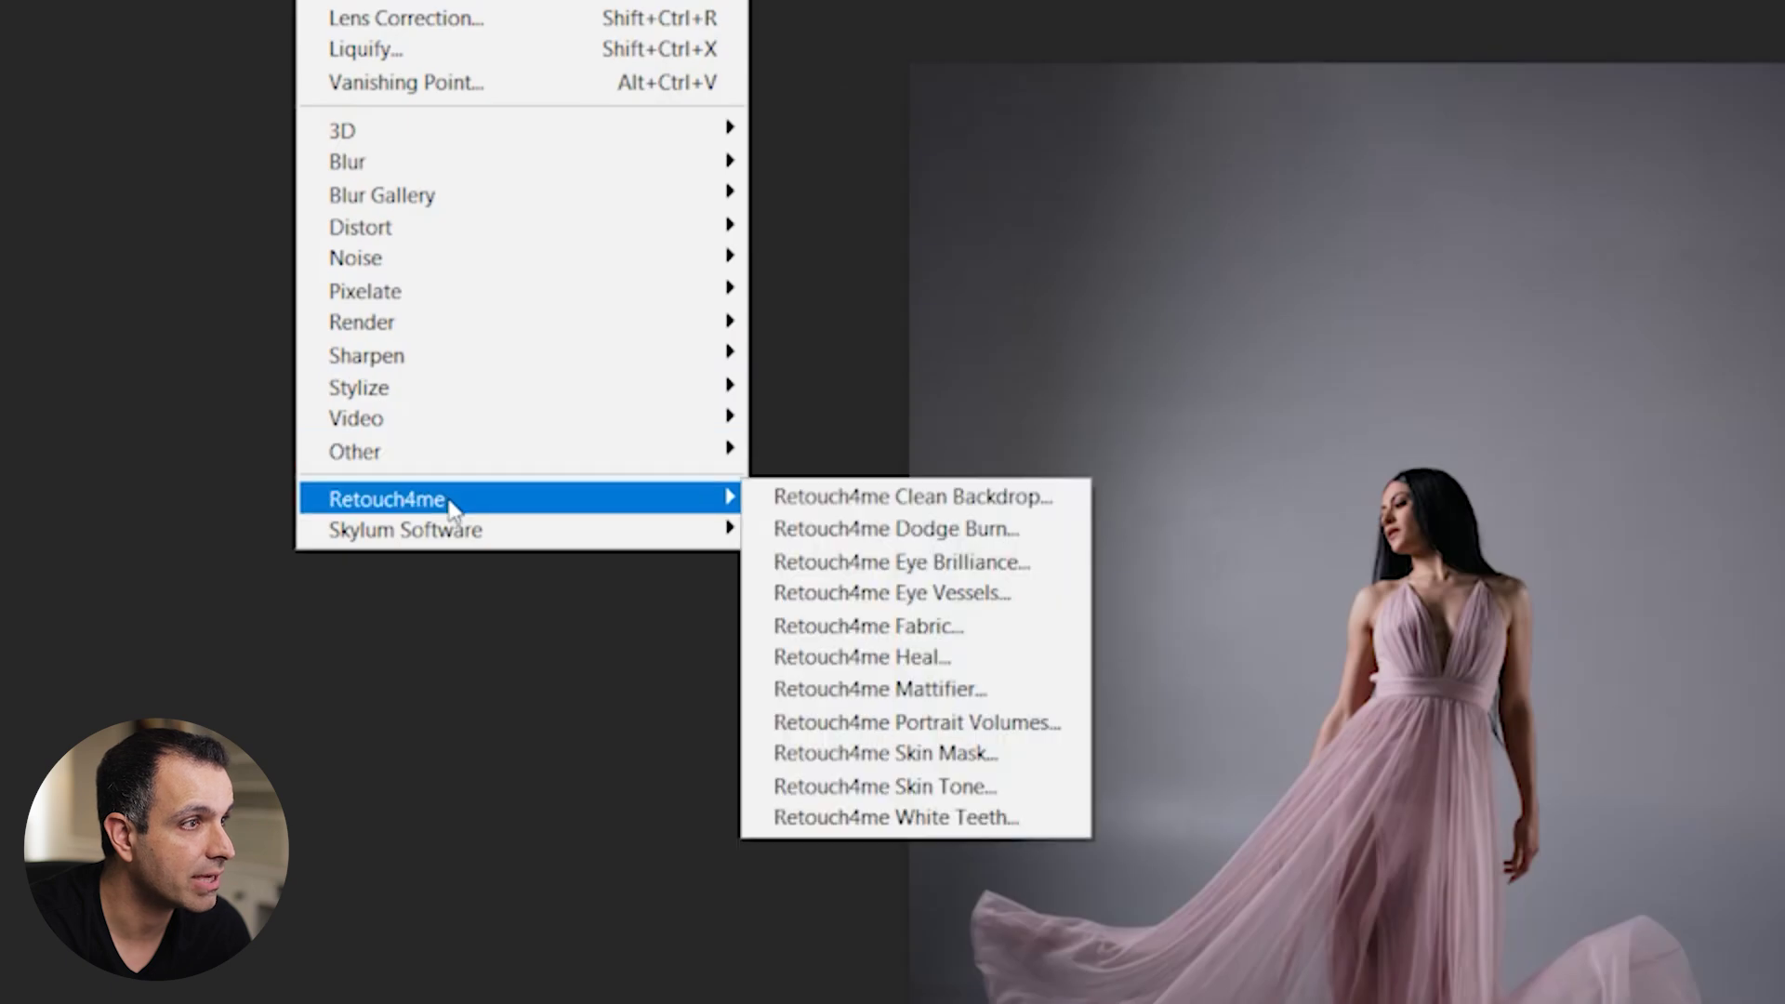
click(909, 496)
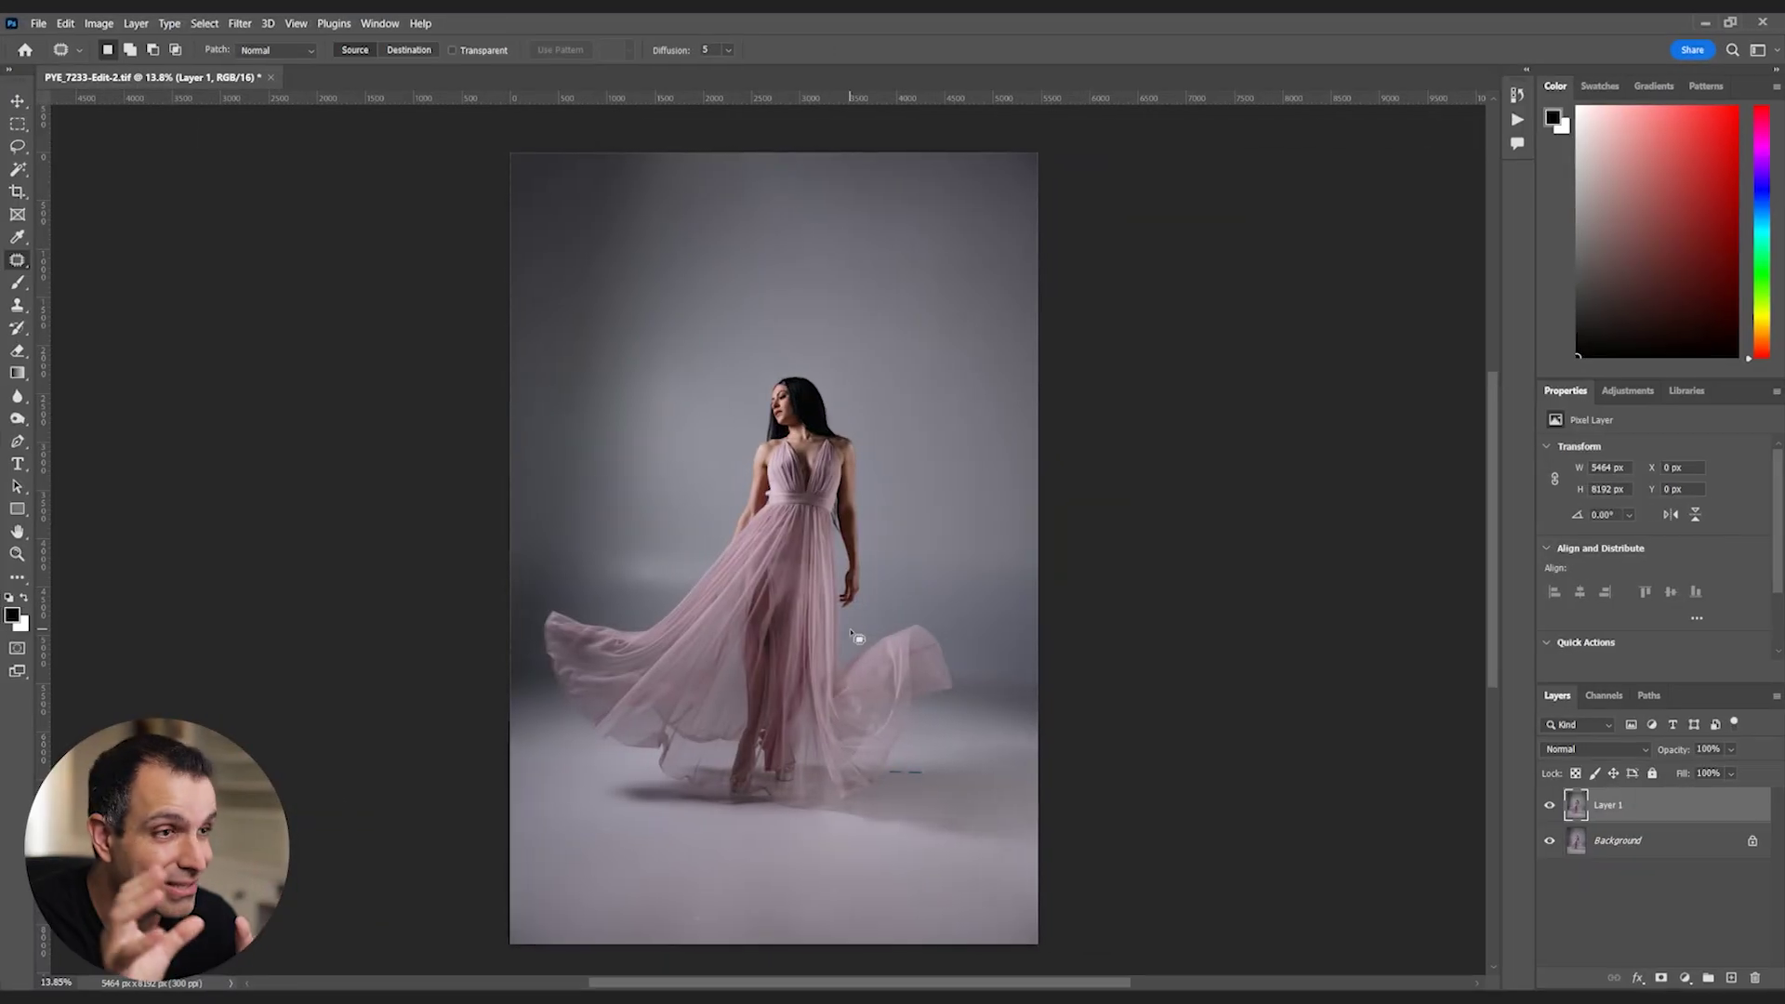
- Toggle the cleaned layer's visibility repeatedly to compare the studio backdrop and floor before and after cleaning
click(1549, 808)
click(1549, 808)
click(1550, 809)
click(1549, 807)
click(1549, 808)
click(1549, 807)
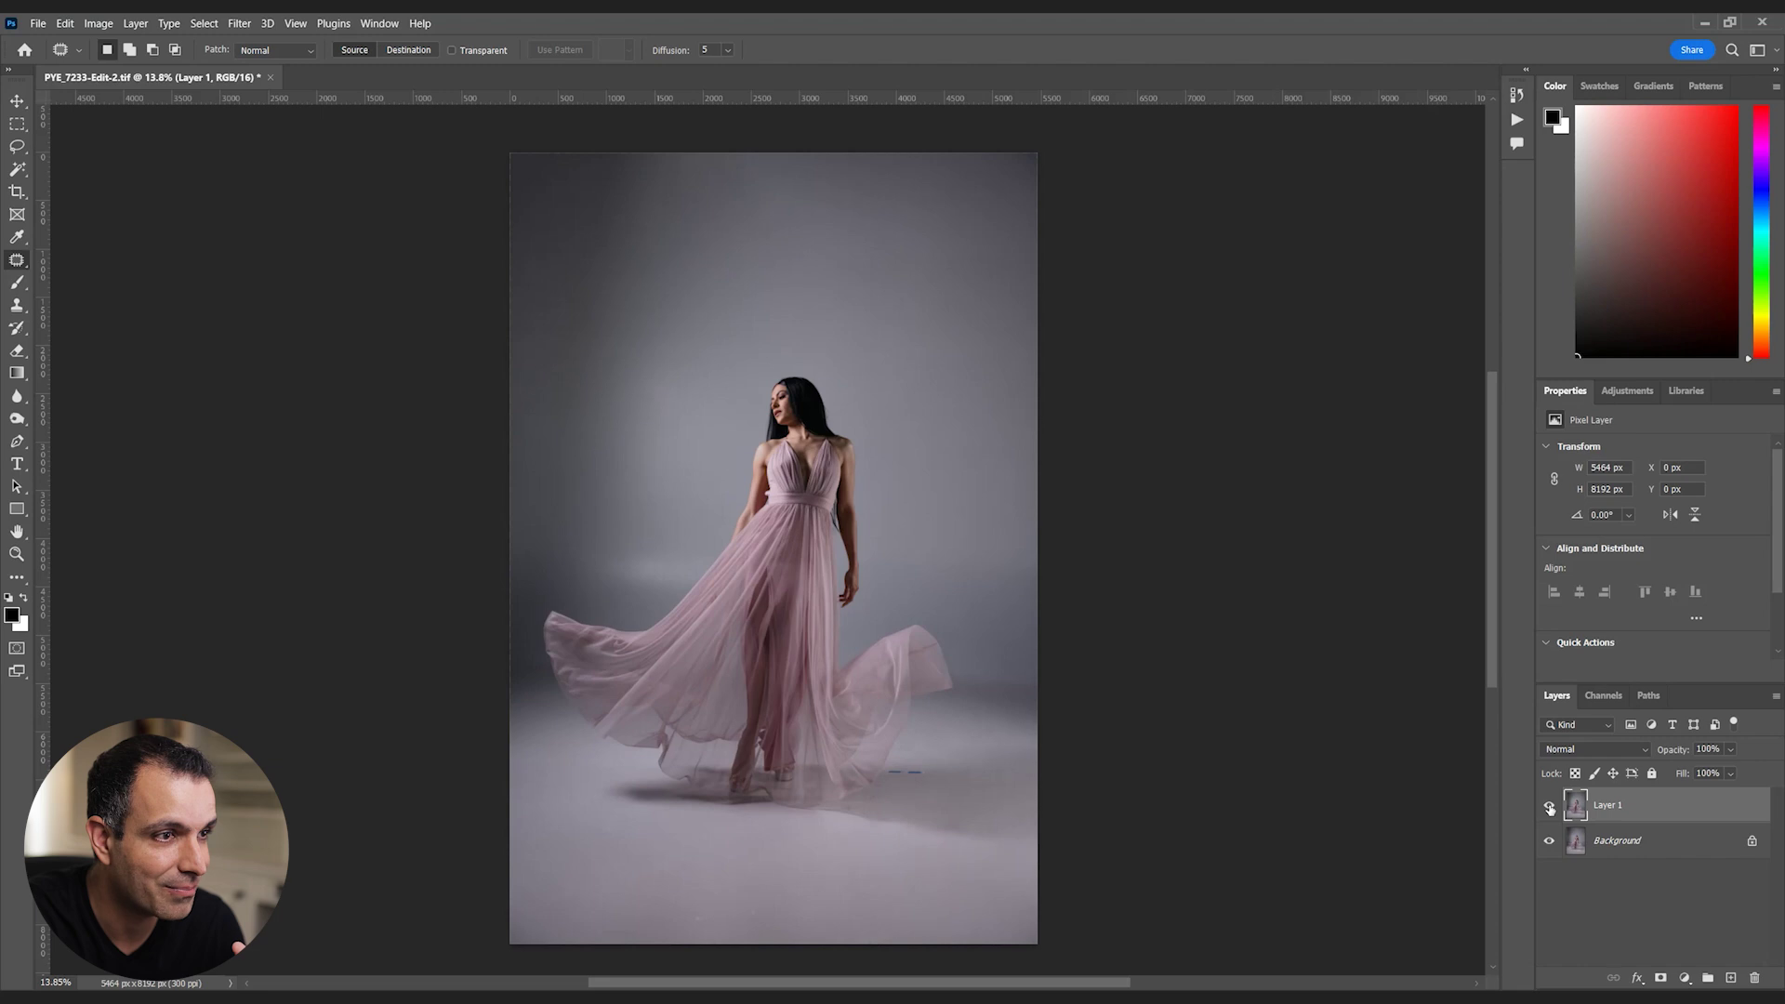
click(1550, 808)
click(1549, 807)
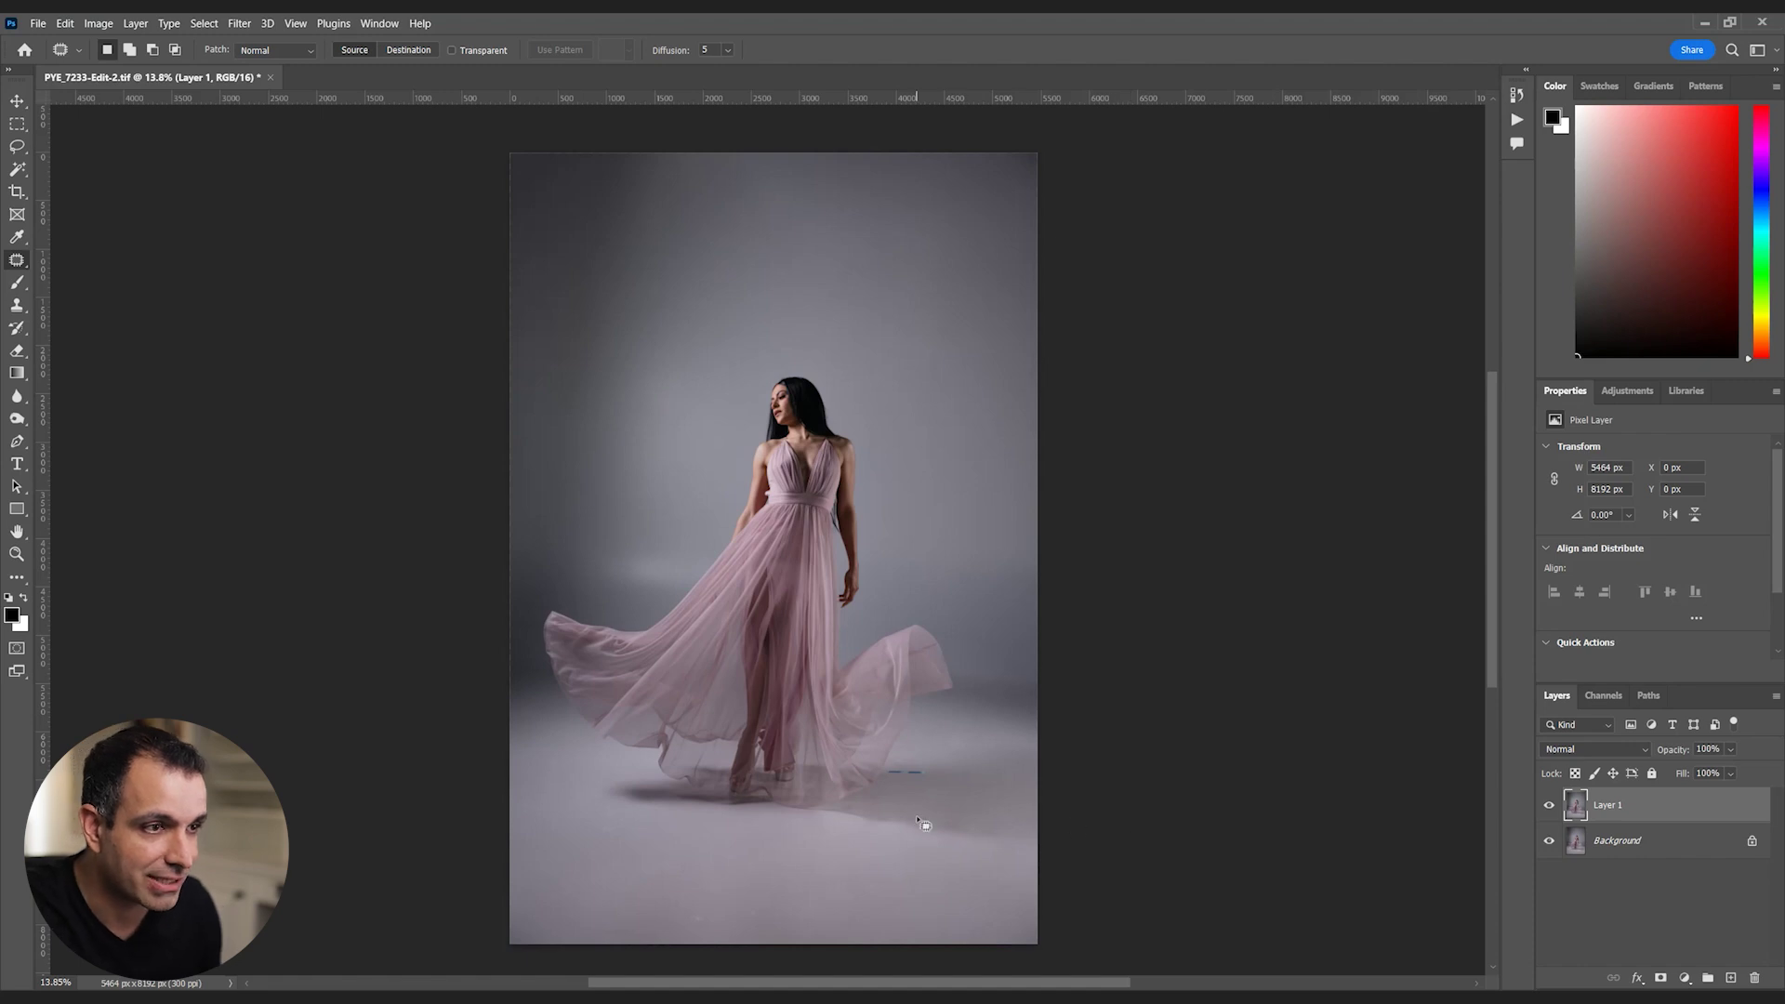
- Stamp the visible layers into a new layer and patch out the two blue tape marks beside the dress hem
scroll(923, 825, up, 6)
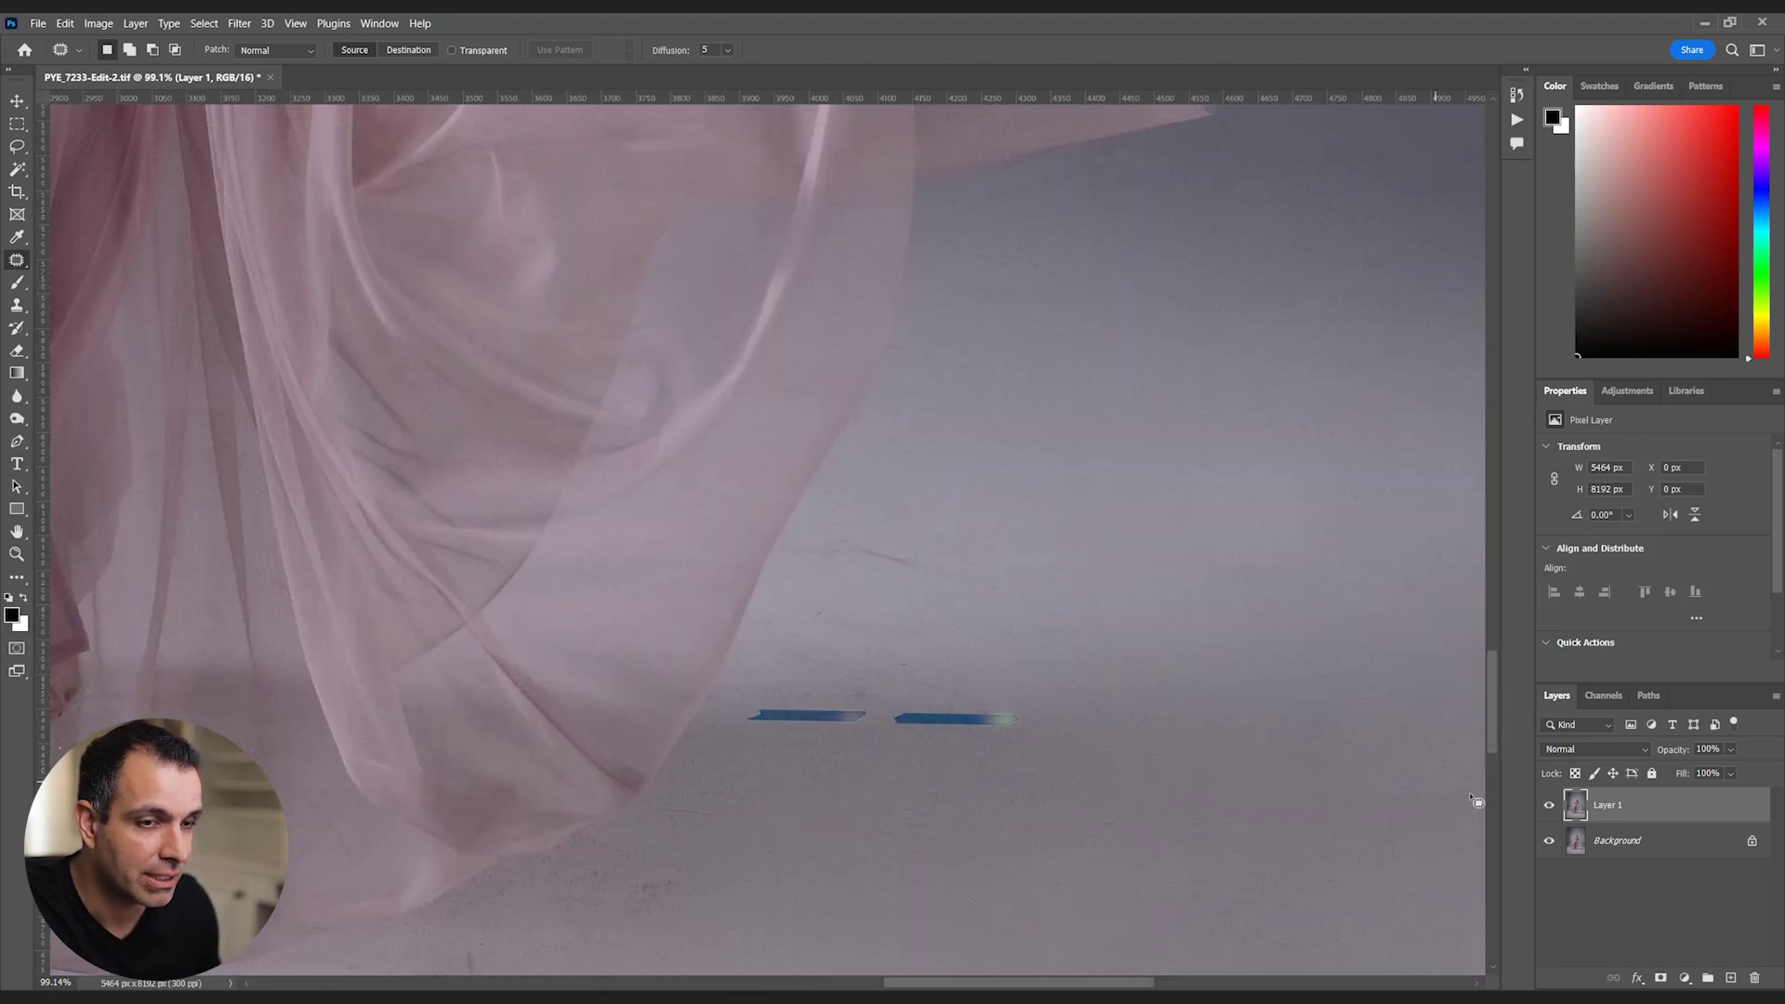
key(ctrl+shift+alt+e)
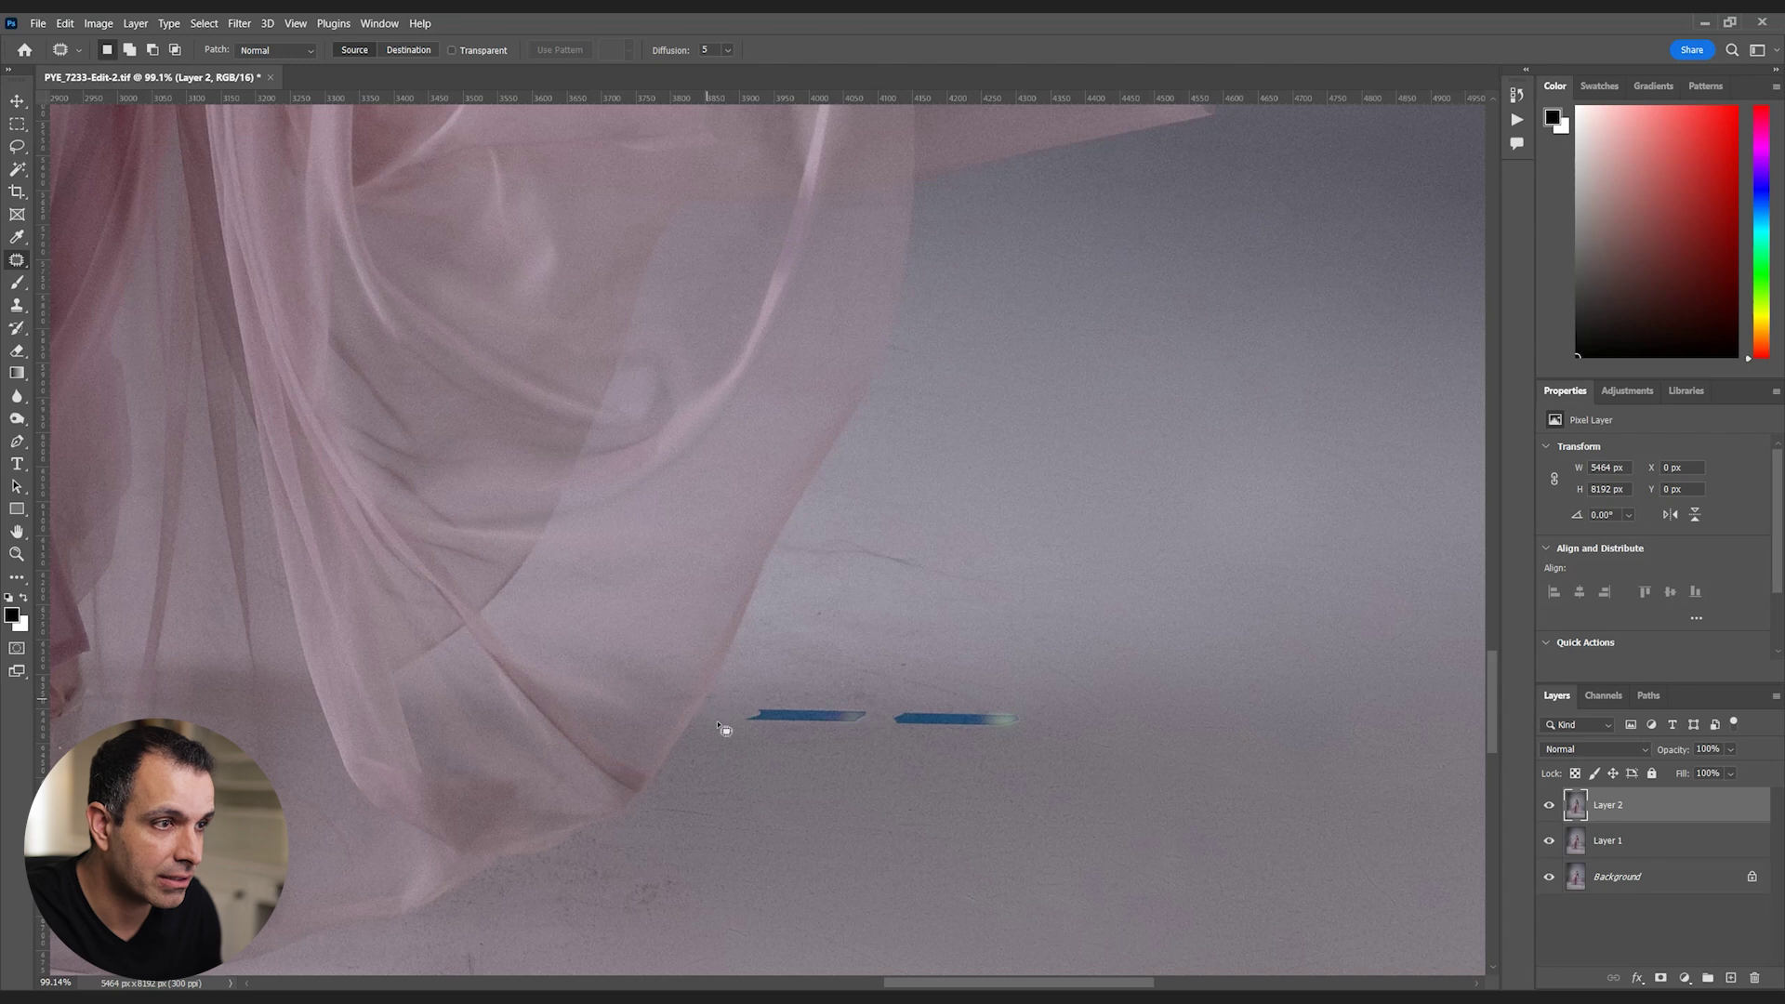
mouse_move(772, 739)
mouse_down()
mouse_move(759, 681)
mouse_move(858, 687)
mouse_move(882, 719)
mouse_move(847, 731)
mouse_move(868, 834)
mouse_up()
mouse_move(950, 742)
mouse_down()
mouse_move(996, 694)
mouse_move(1097, 790)
mouse_up()
click(1139, 809)
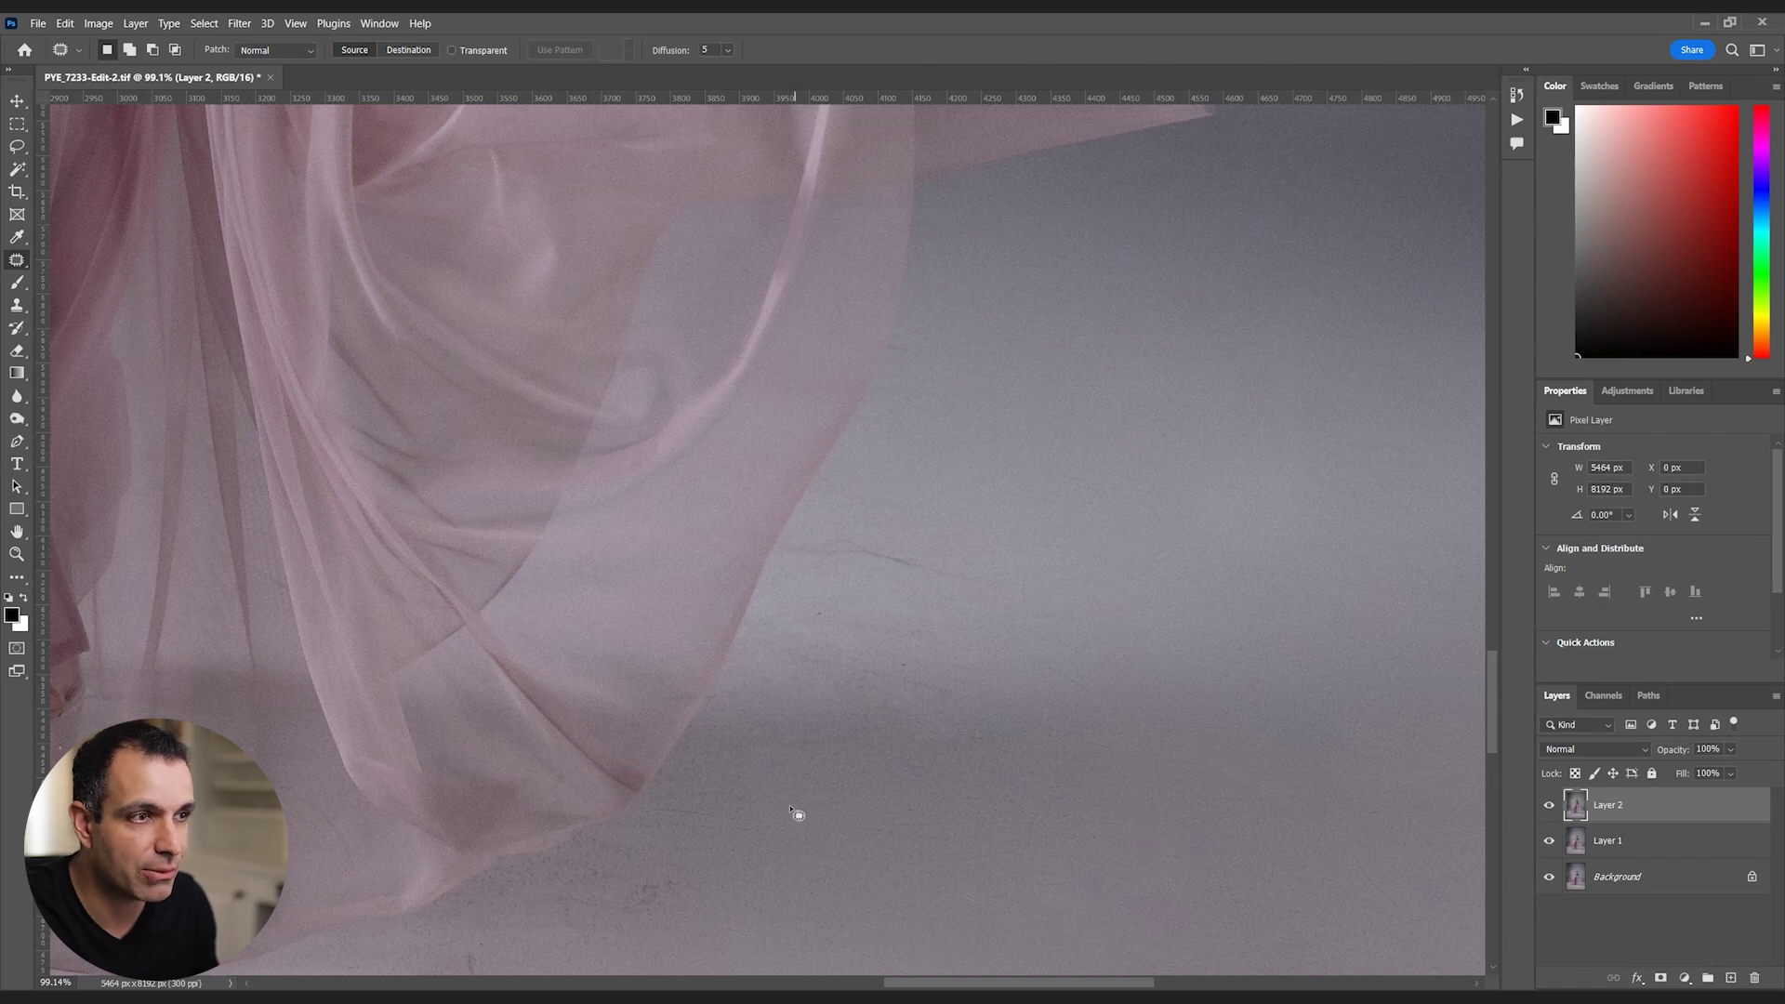
scroll(785, 807, down, 5)
scroll(638, 685, down, 3)
scroll(585, 678, up, 4)
drag(582, 605, 696, 584)
scroll(697, 584, down, 1)
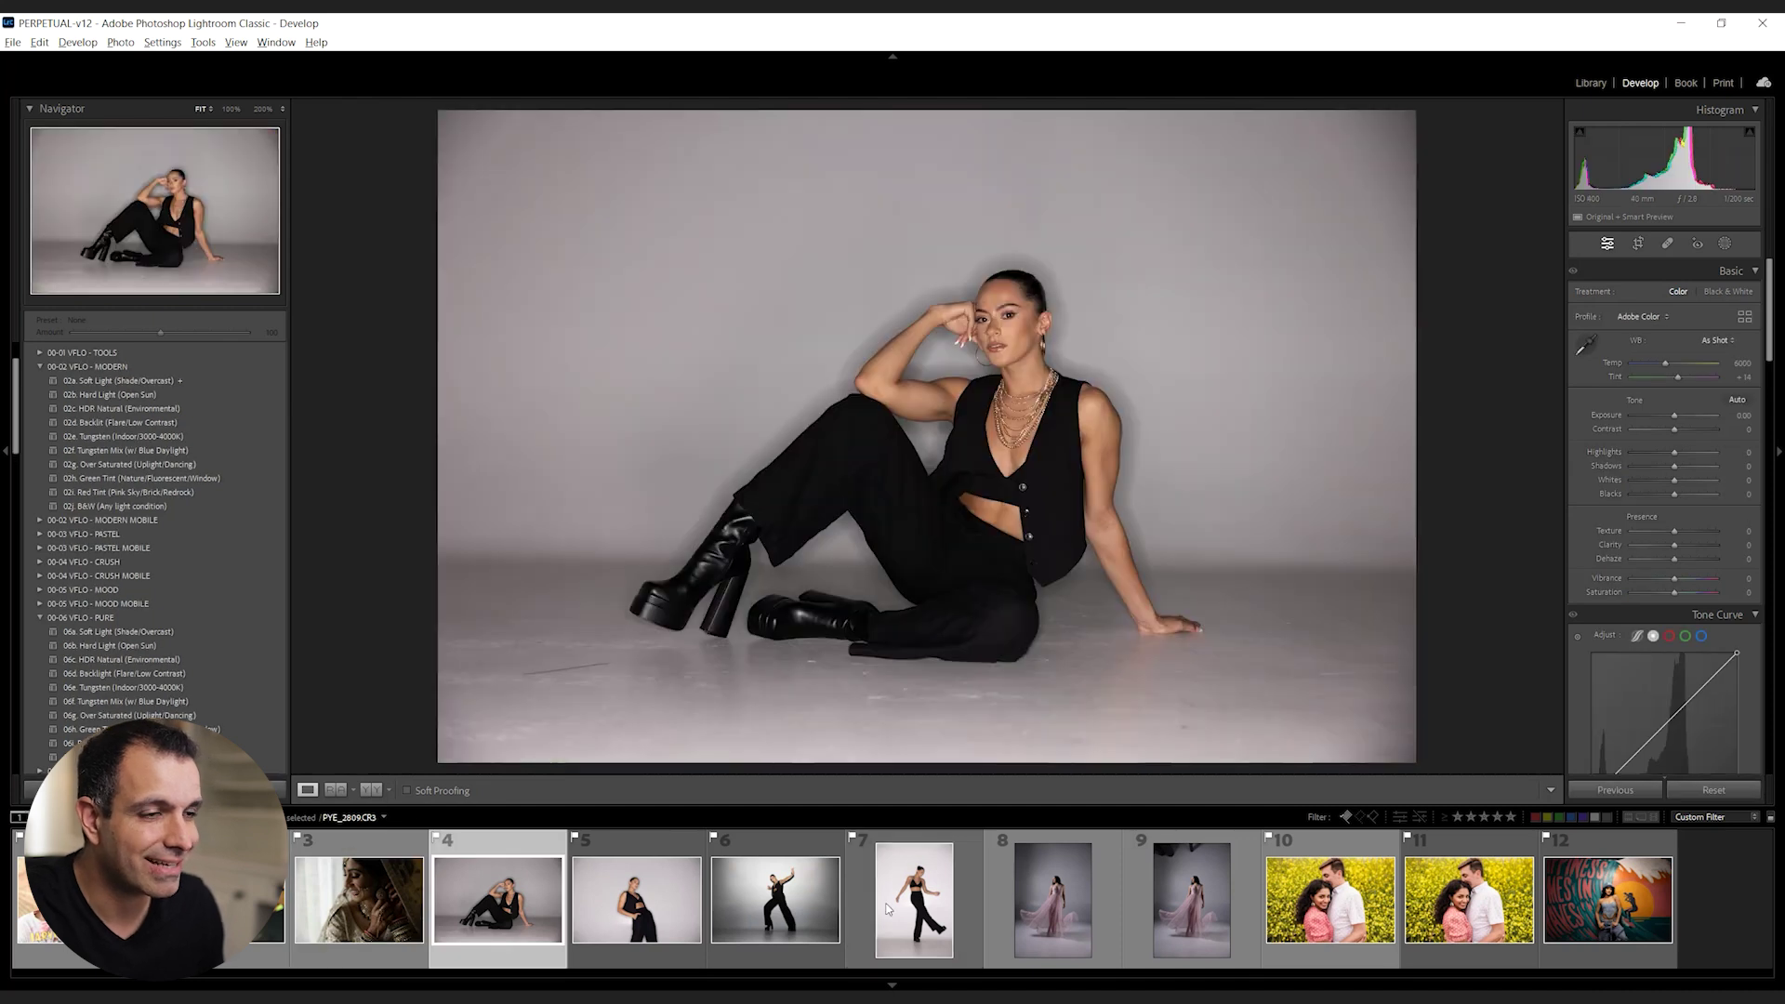
- In Lightroom Classic, select the four studio photos of the woman in black, and launch the standalone Retouch4me Clean Backdrop app
shift+click(888, 909)
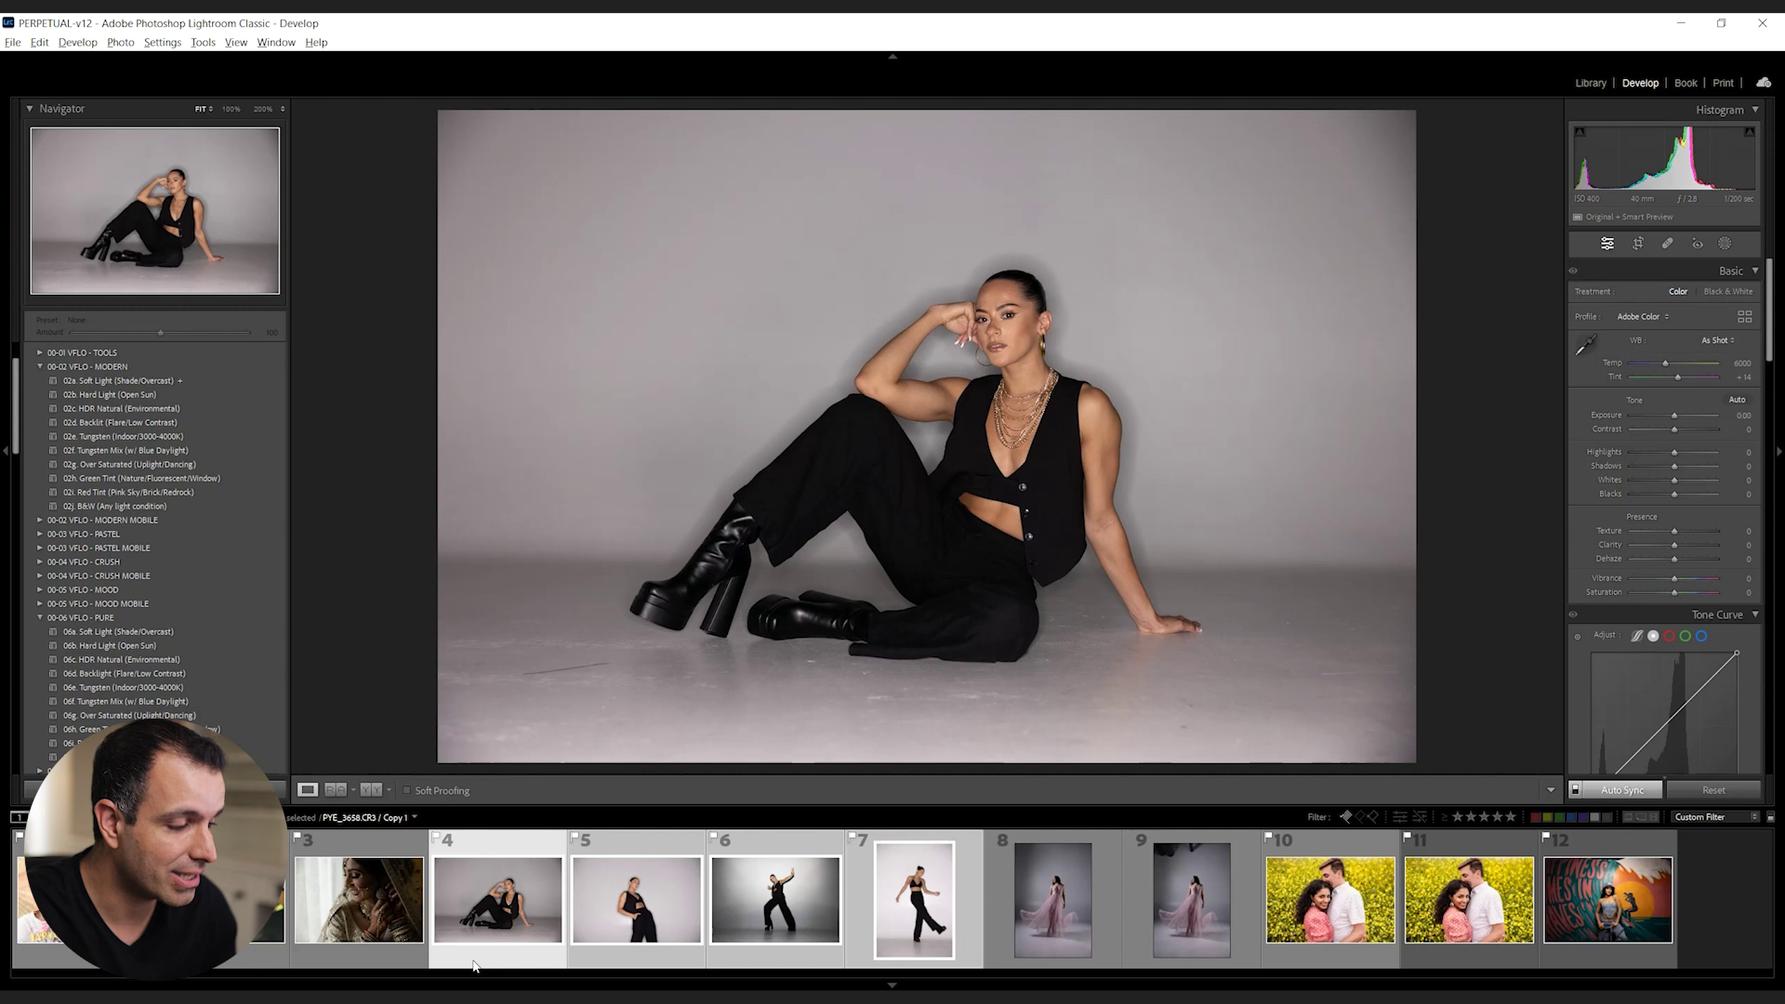
key(super)
text(retou)
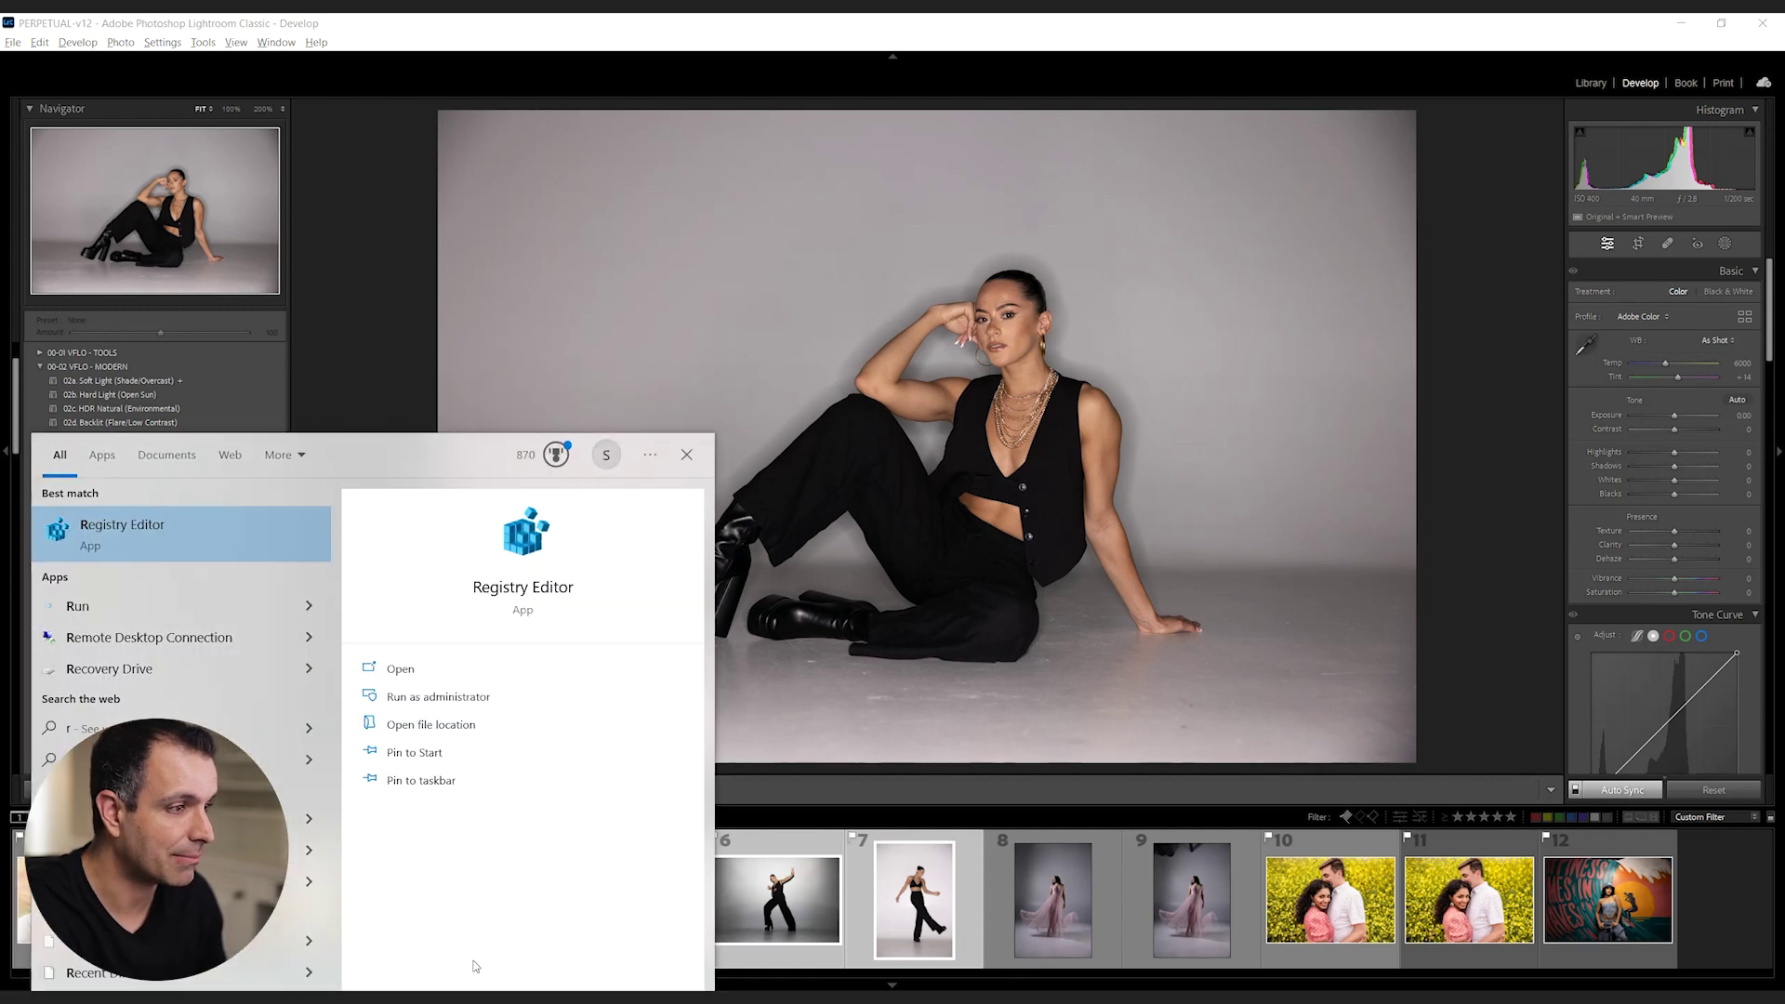
text(ch4)
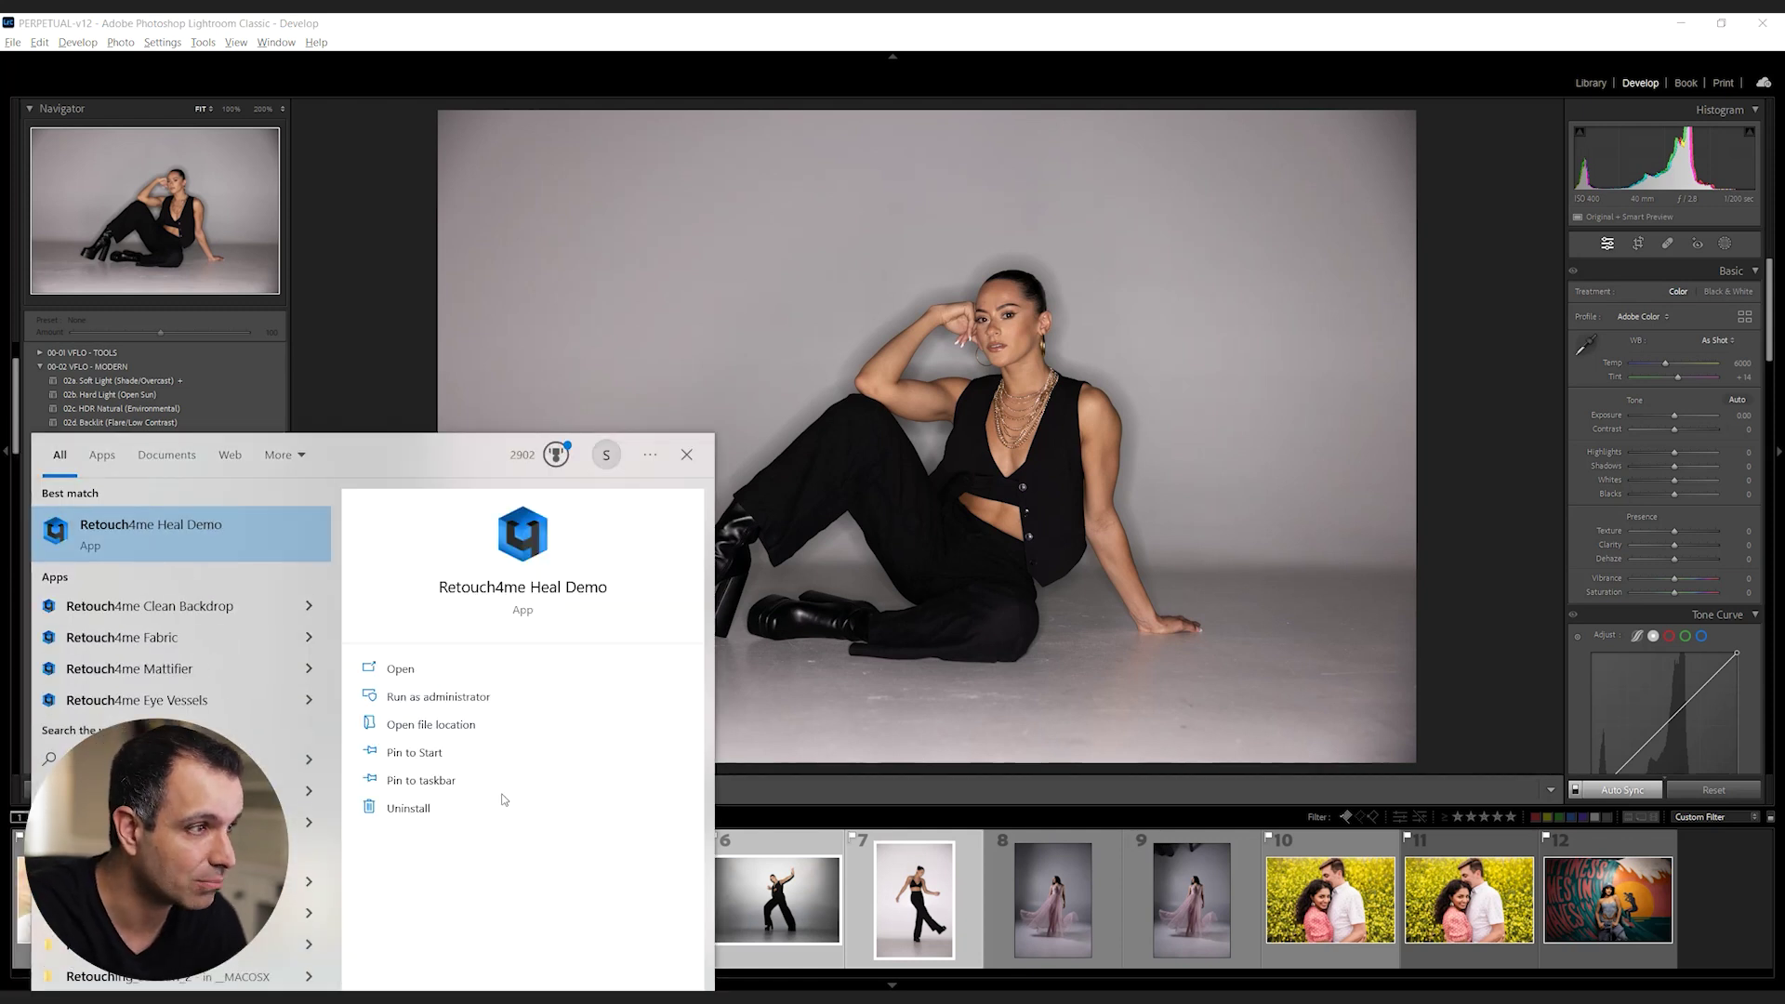
click(168, 606)
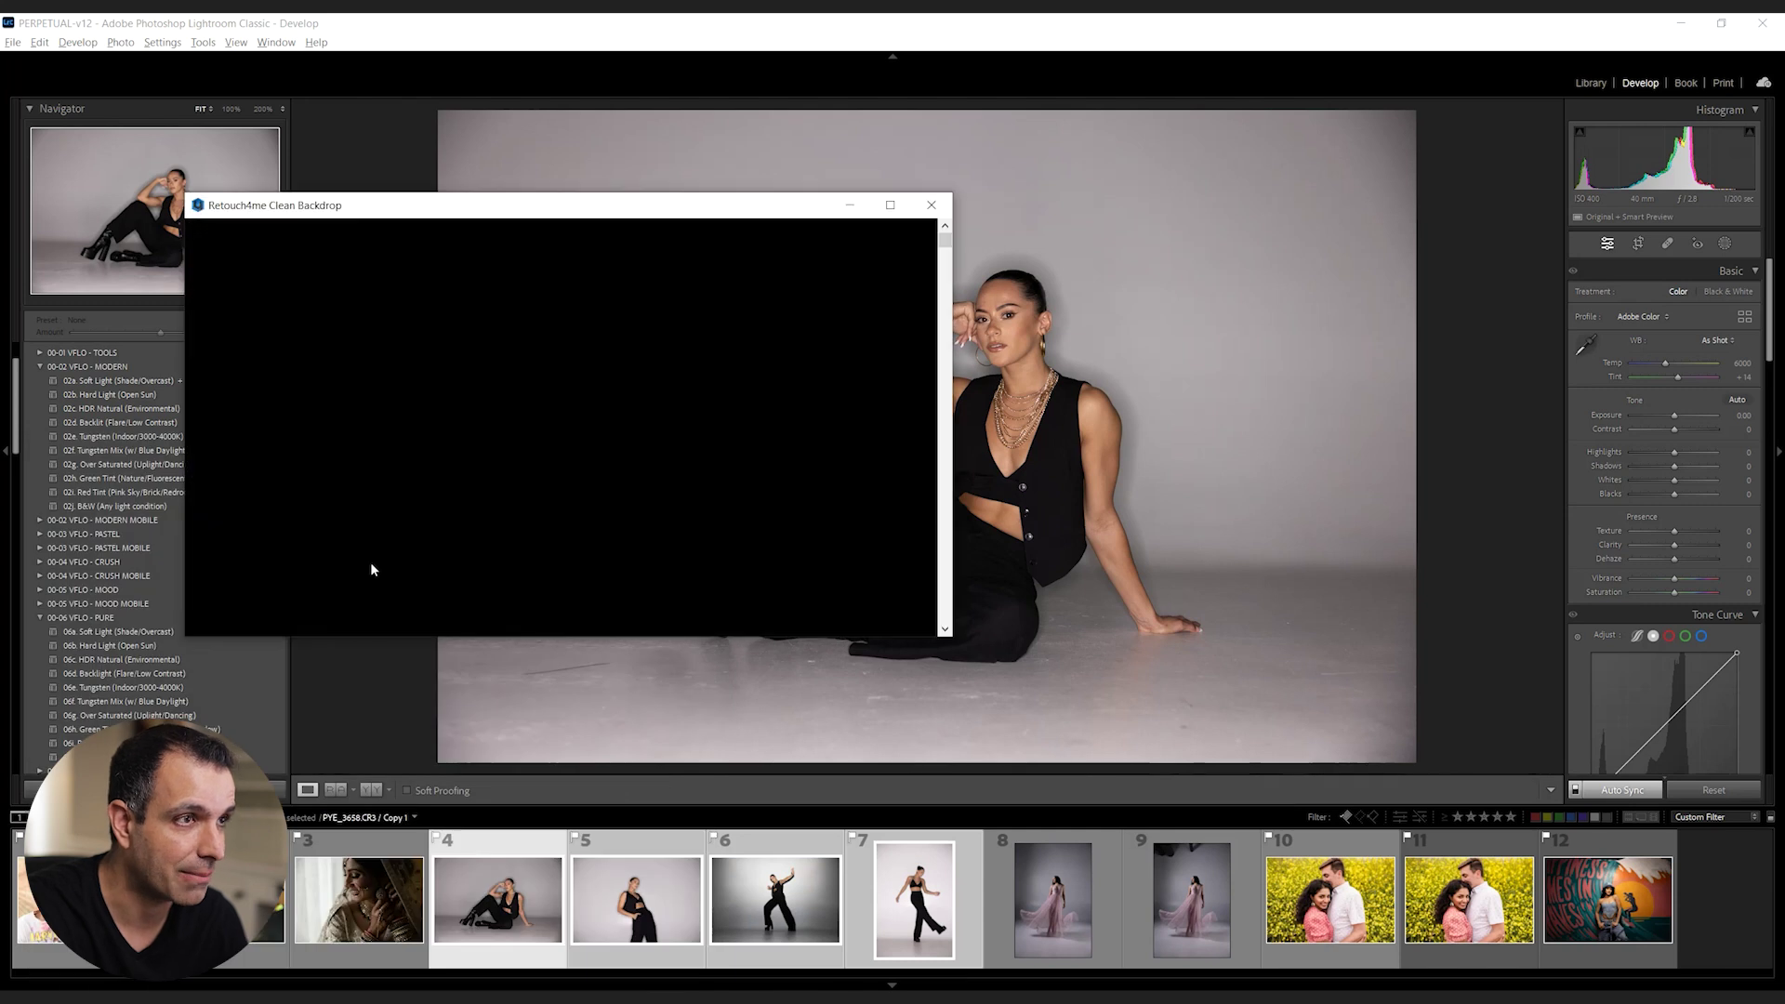
- Maximize the Clean Backdrop window and load the four photos PYE_3658, PYE_3679, PYE_3777 and PYE_3815 from the desktop's Retouch4MeBatch folder
click(889, 204)
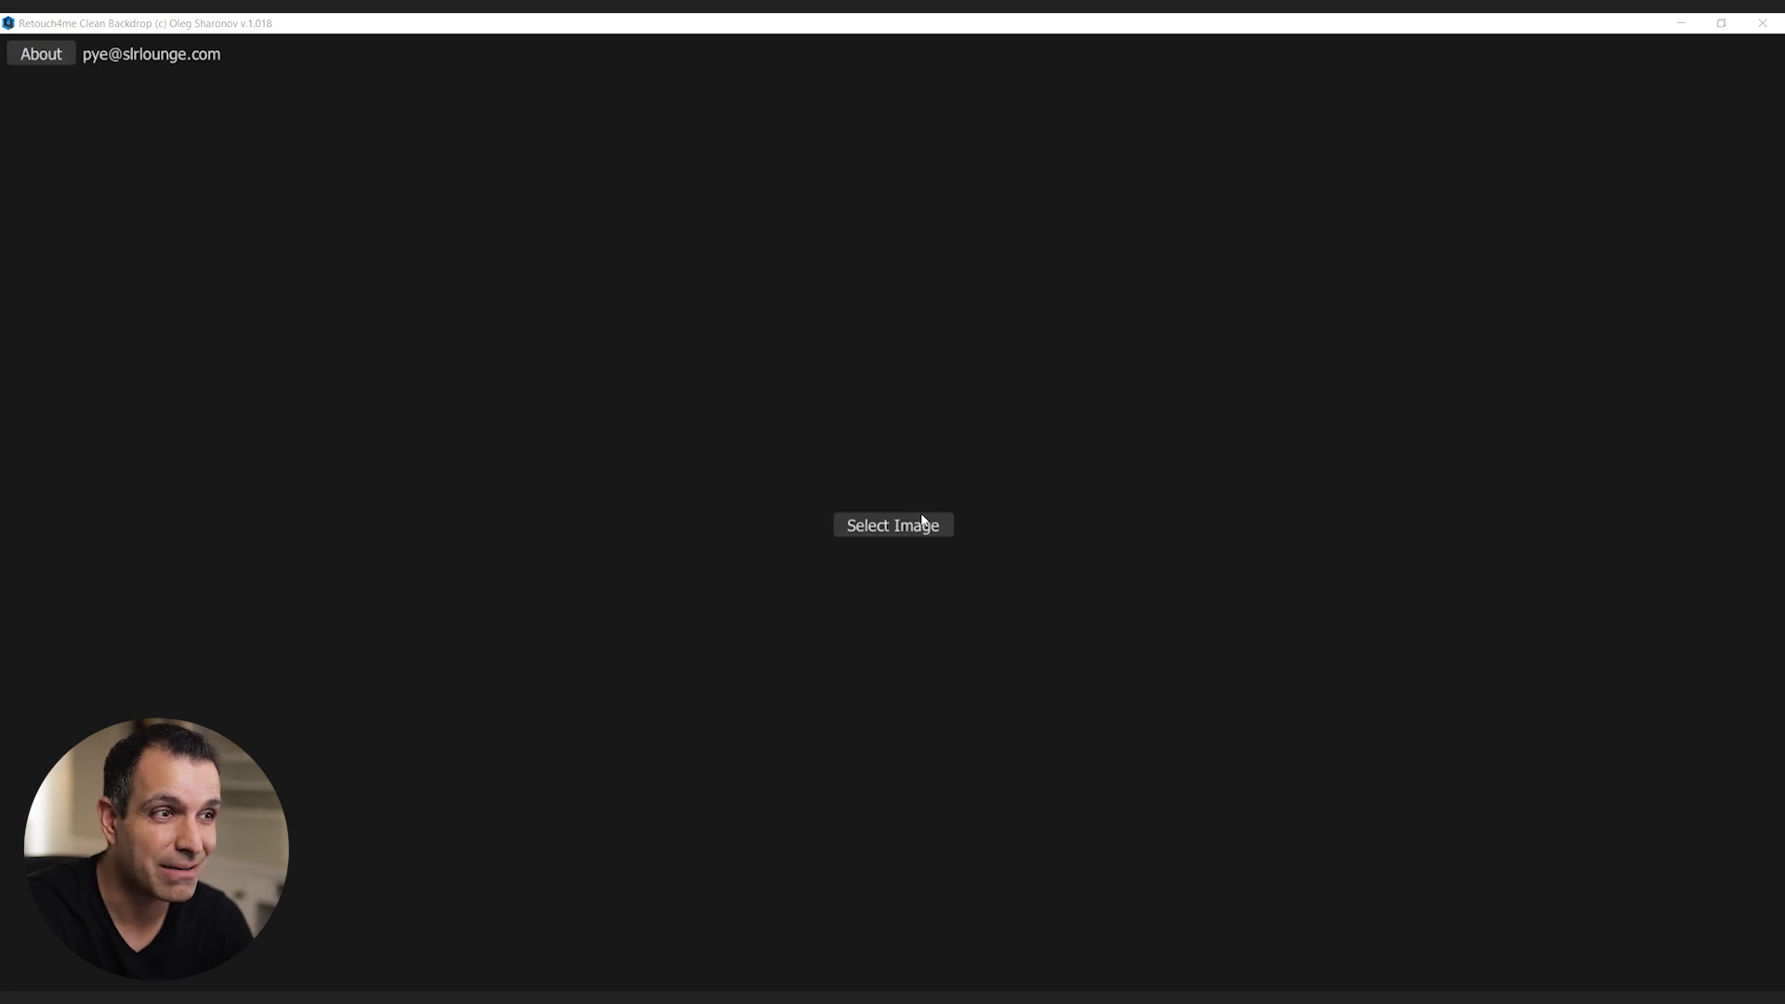
click(893, 526)
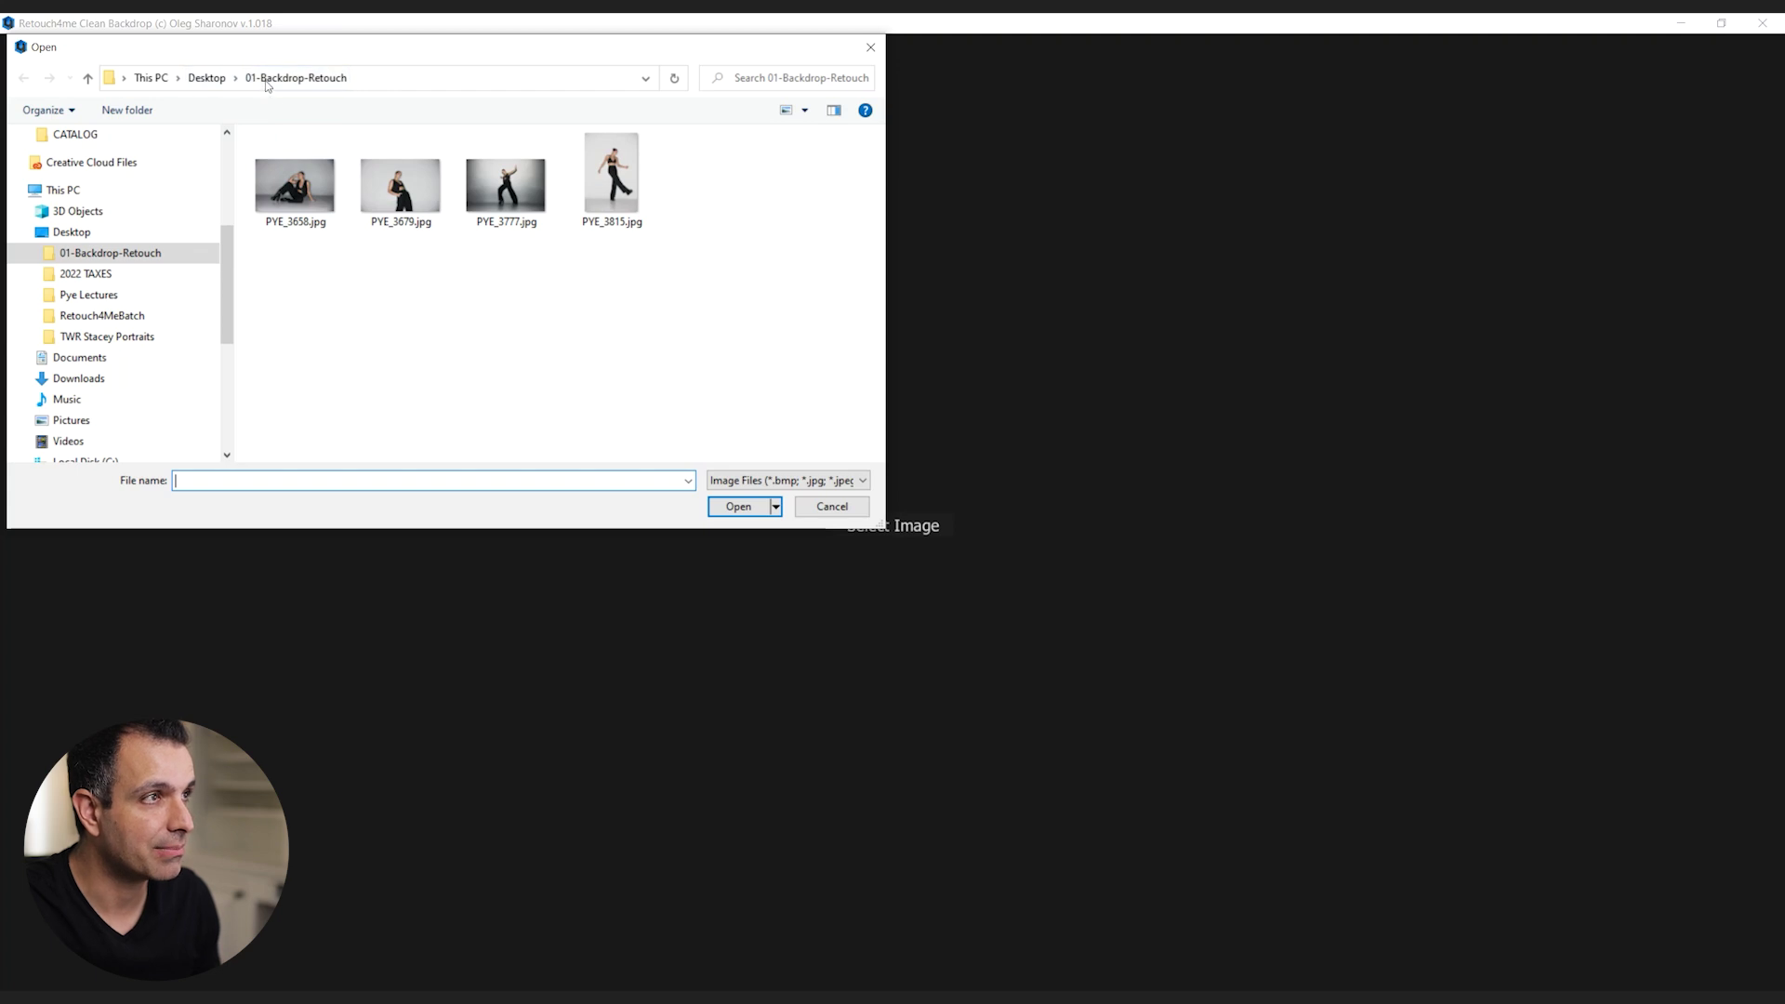
click(294, 184)
shift+click(643, 197)
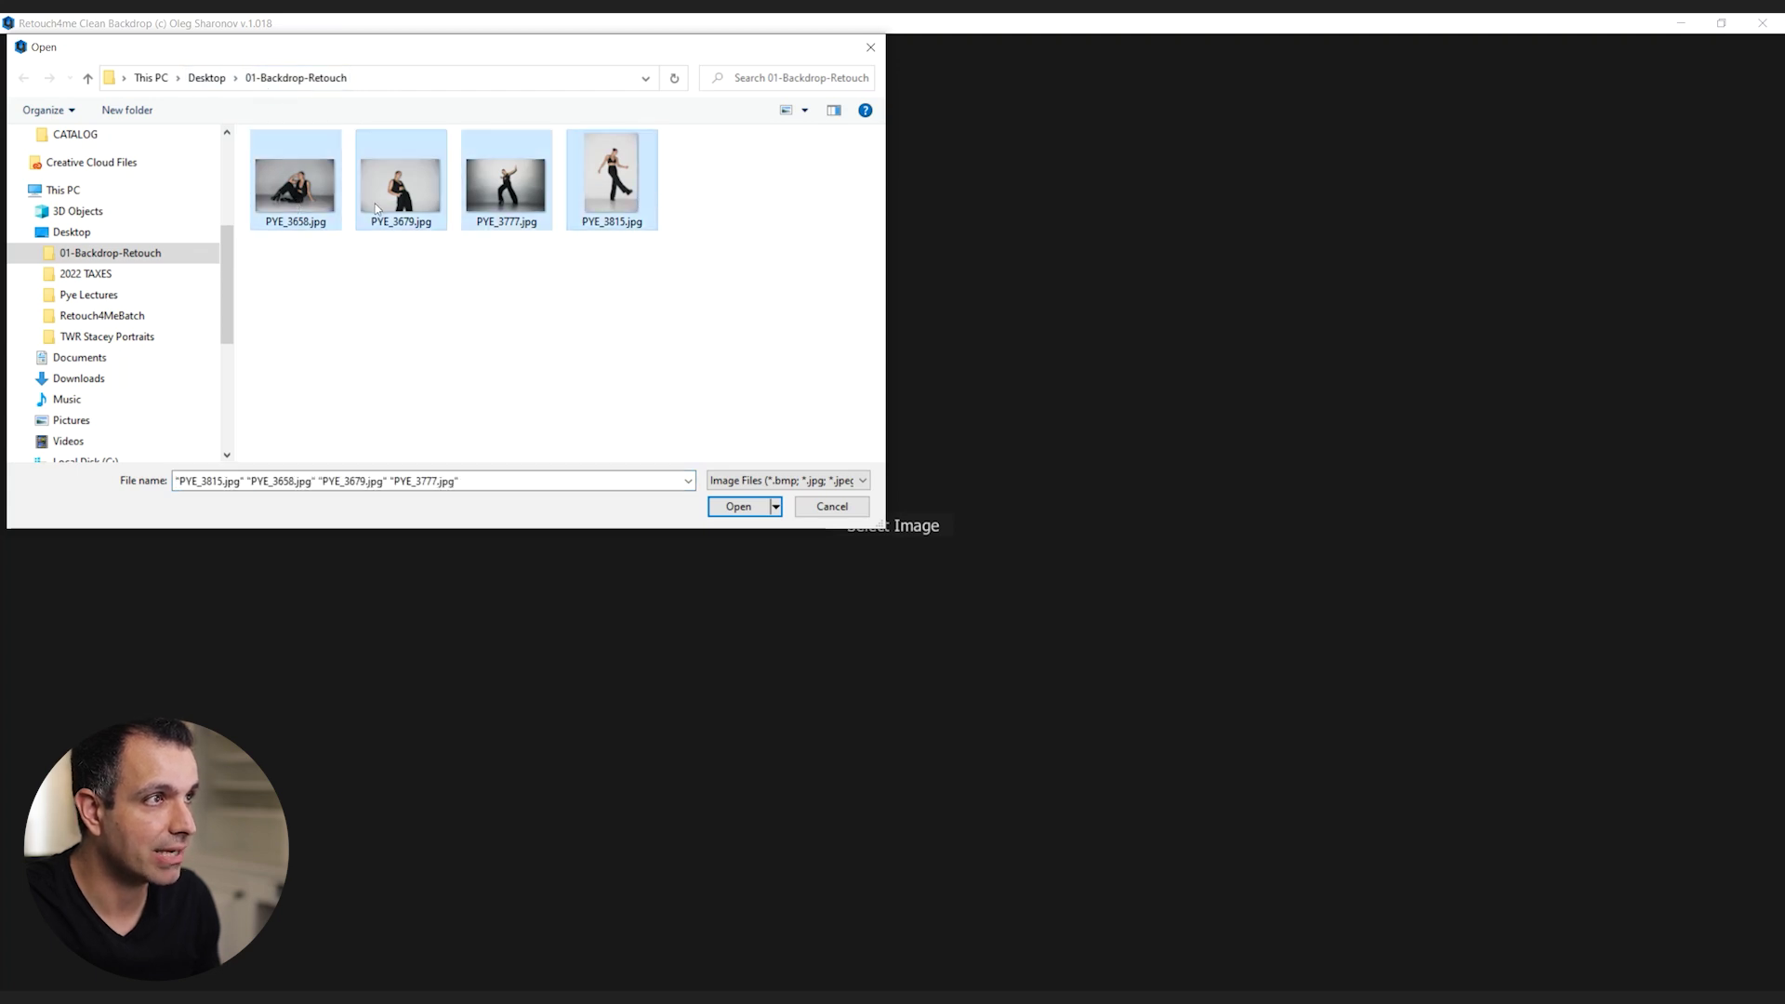
click(209, 78)
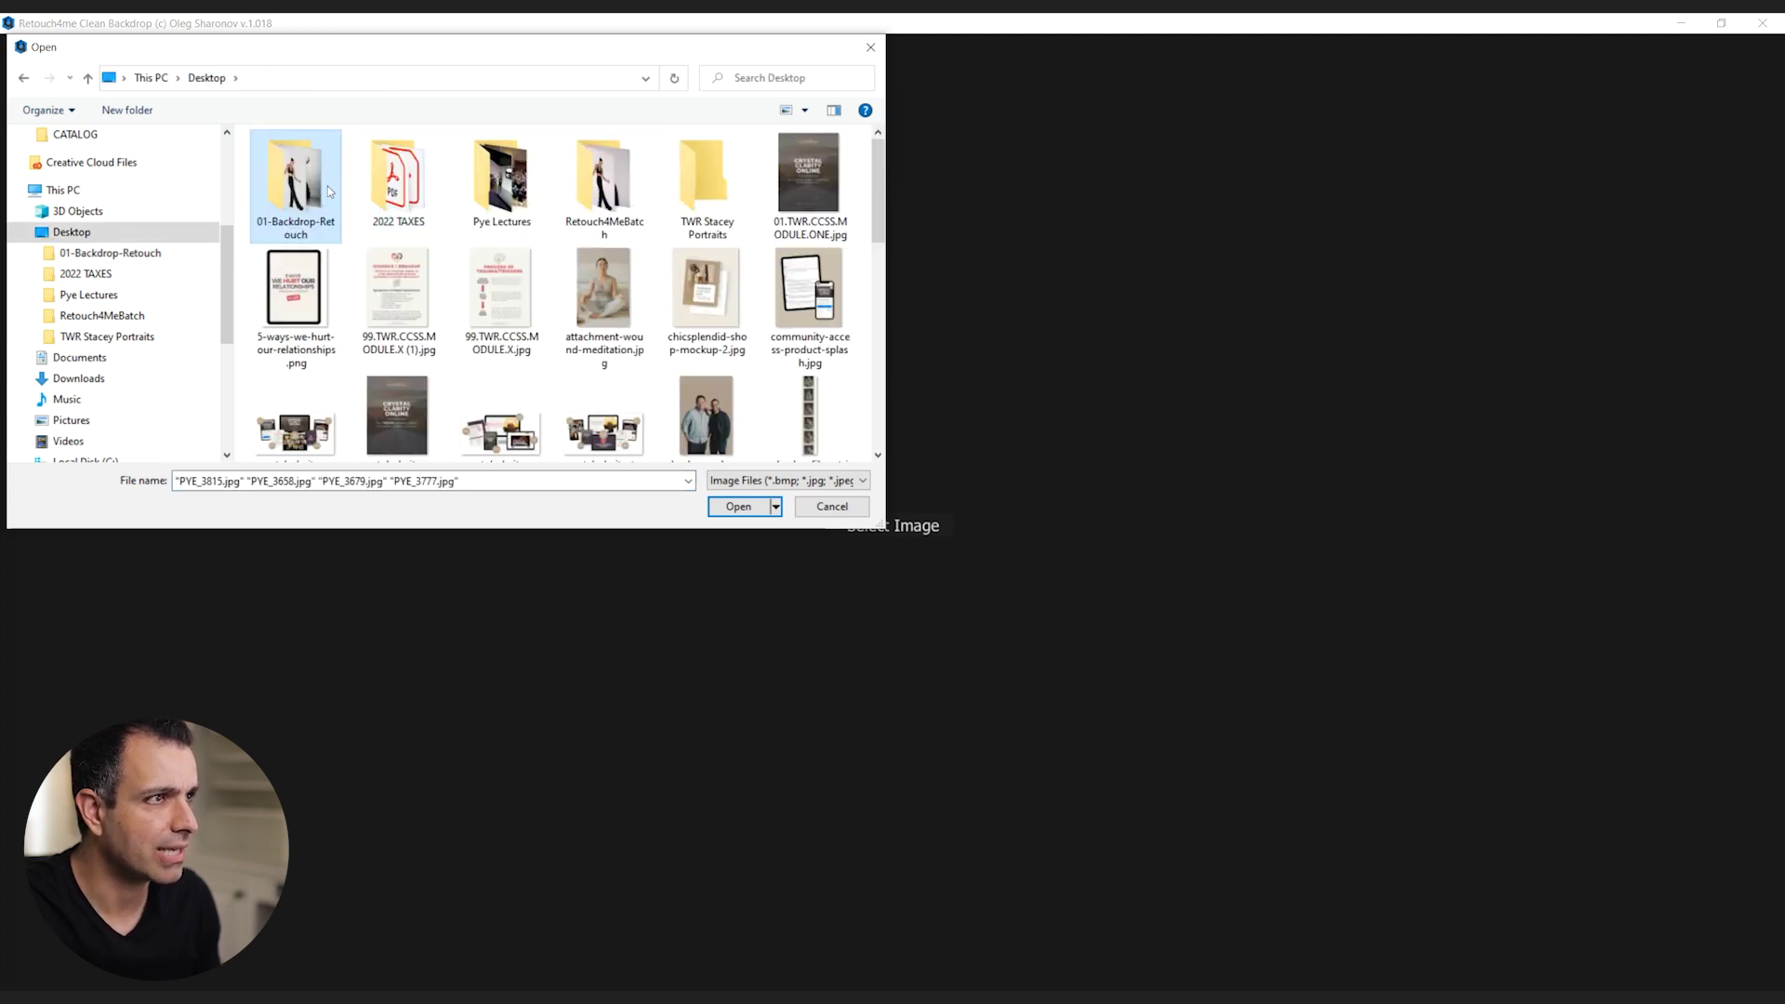
double_click(606, 183)
click(295, 181)
shift+click(611, 181)
click(738, 506)
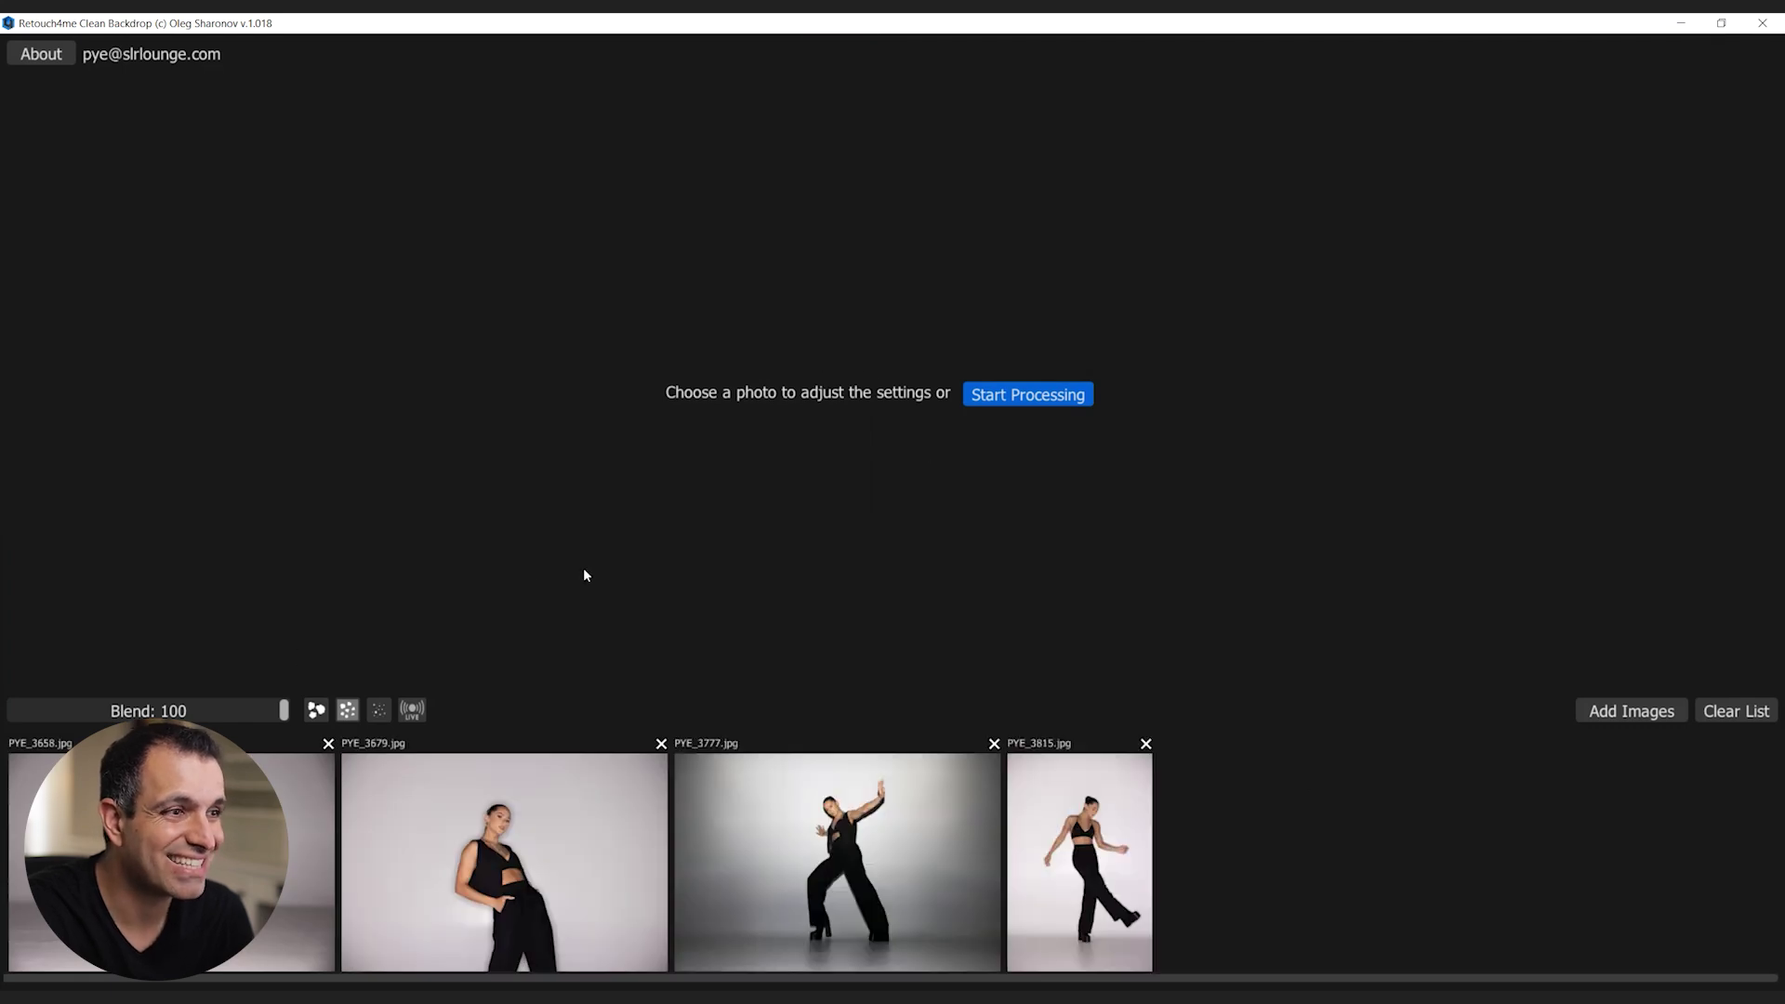
- Start batch processing with the desktop folder 01-Backdrop-Retouch renamed to 01-Backdrop-Retouched as the output folder, and cancel the running batch
click(1042, 397)
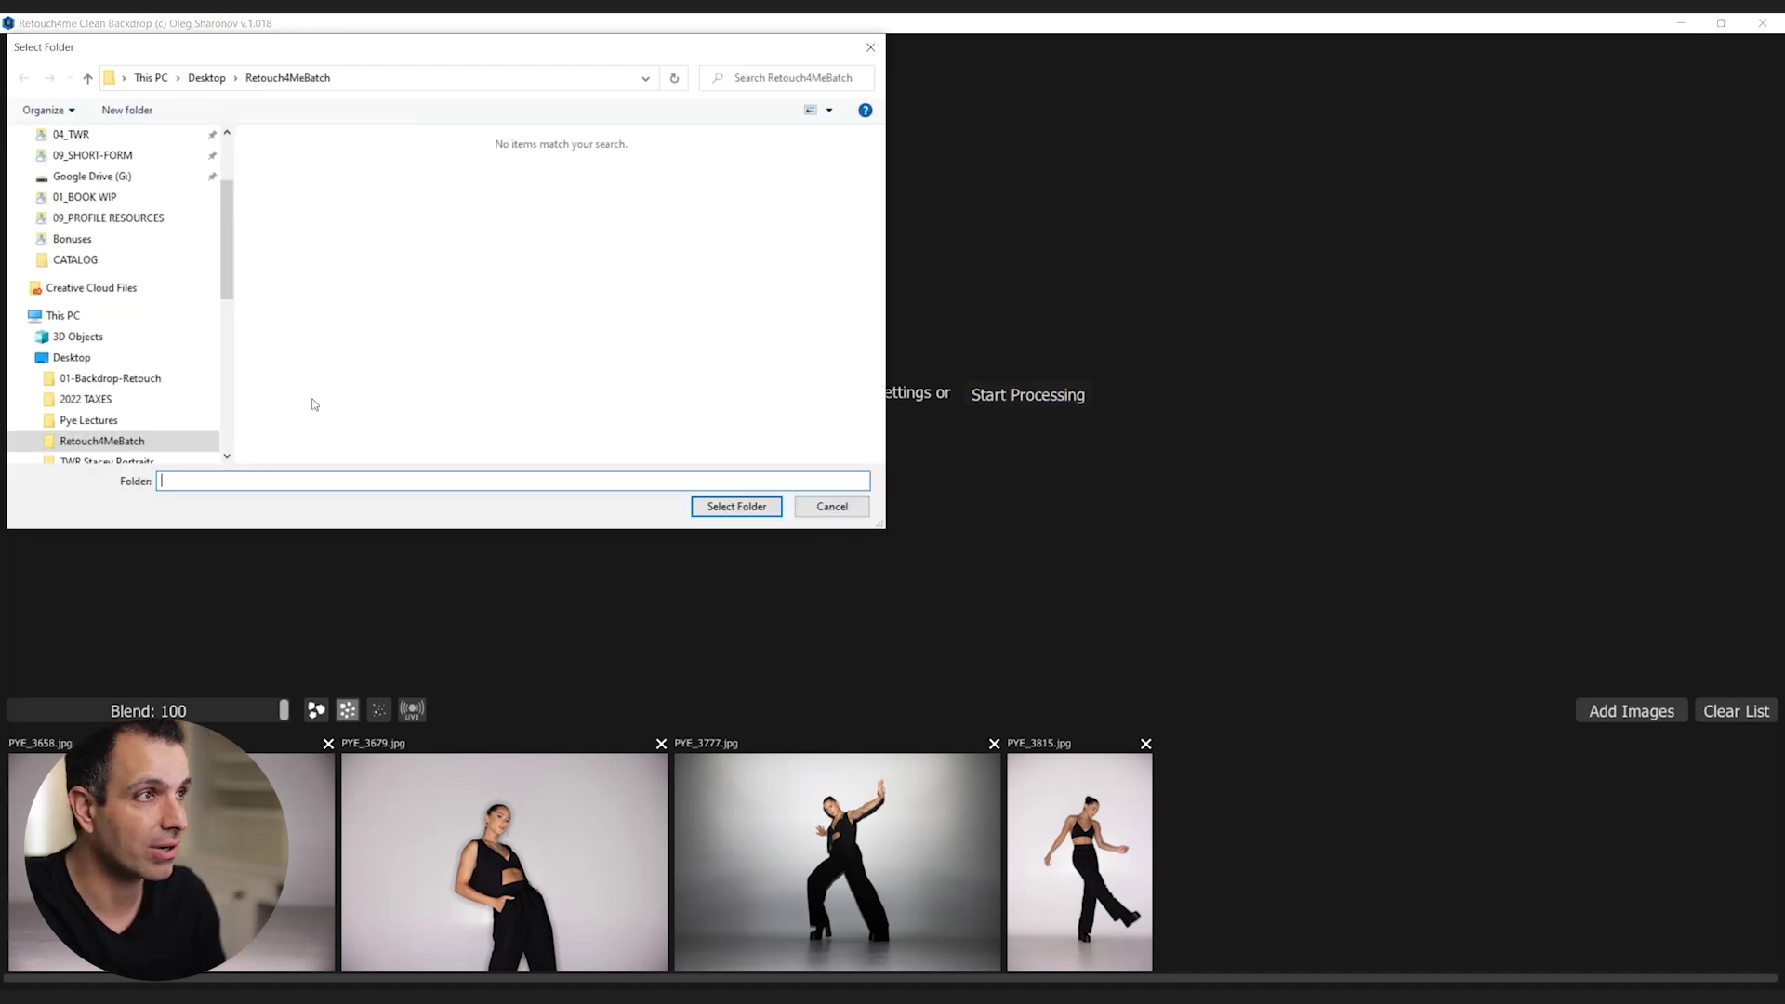
click(220, 80)
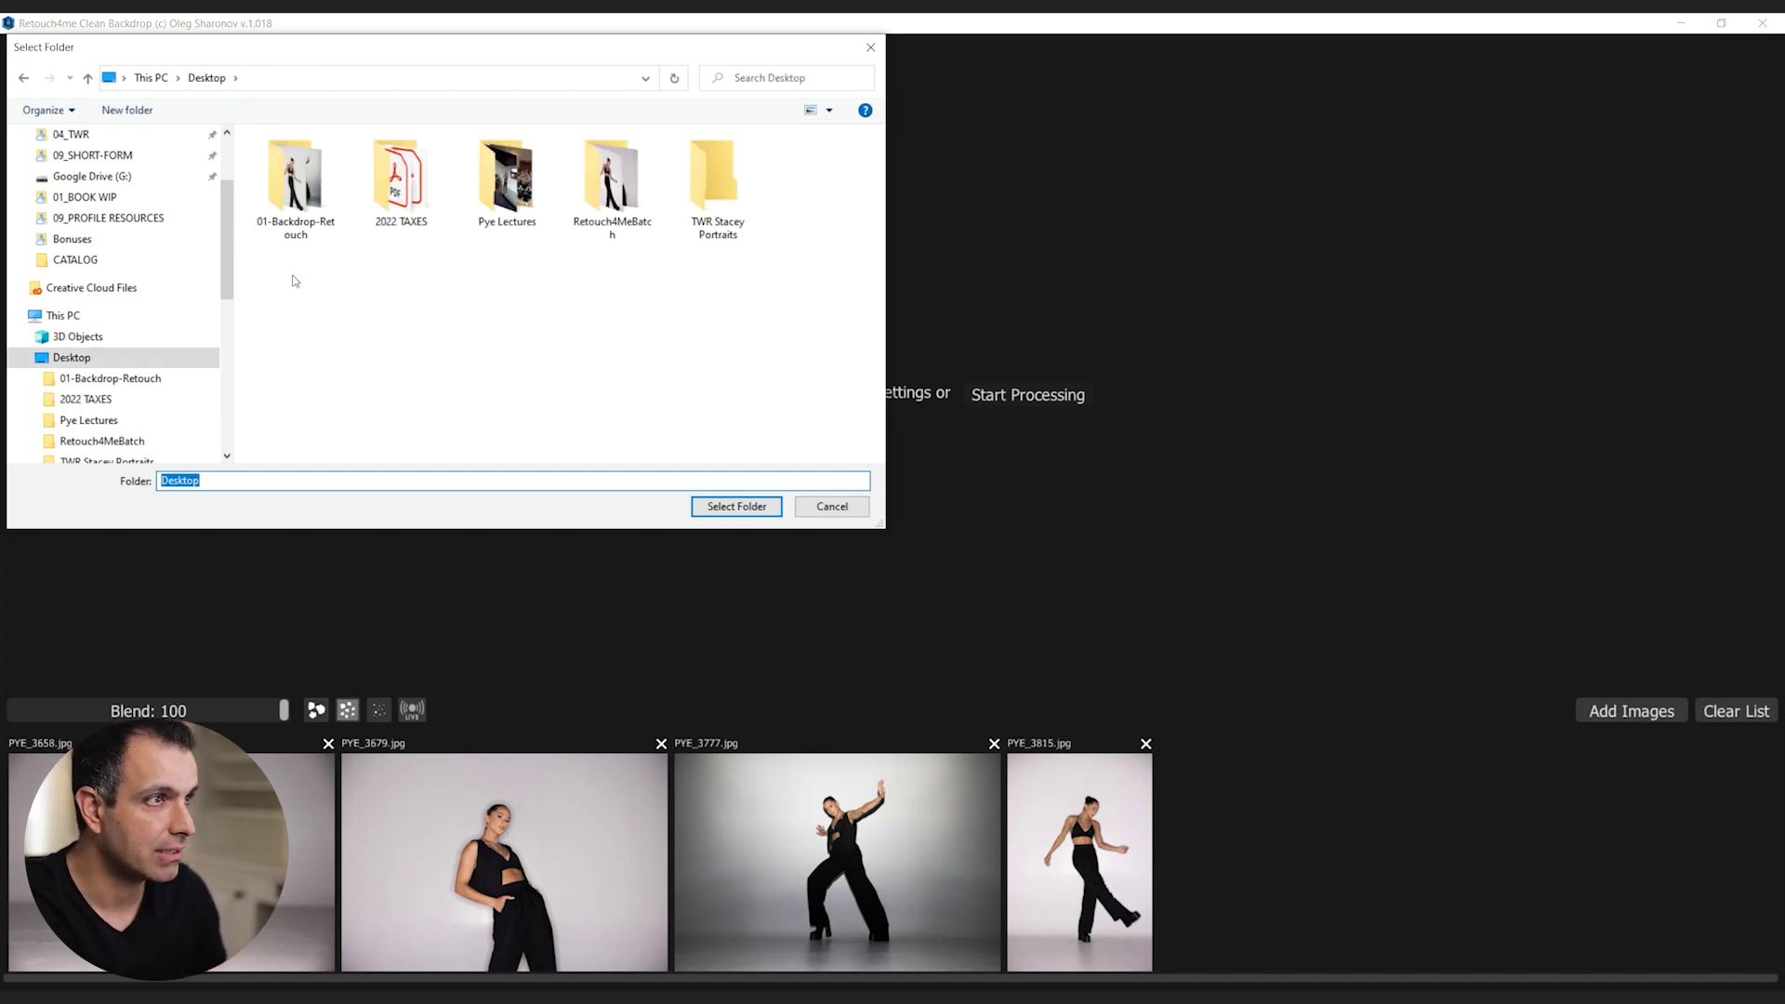
click(310, 238)
click(311, 232)
key(End)
text(ed)
key(Return)
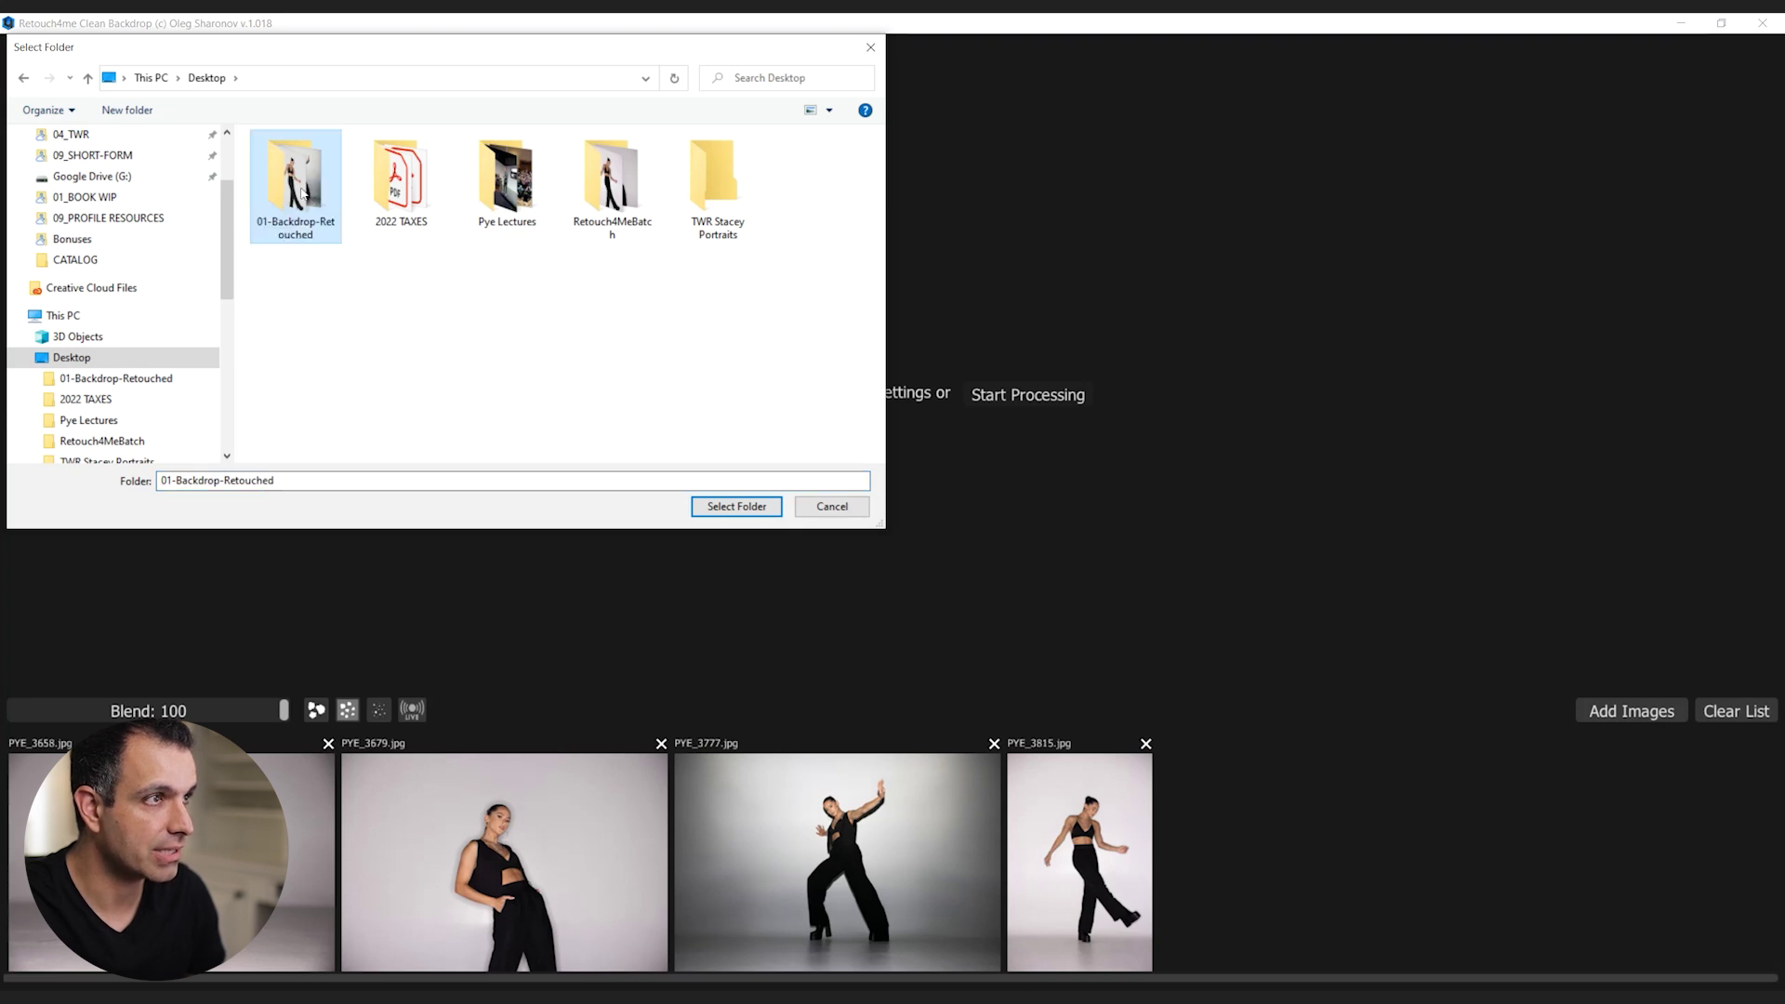
click(717, 510)
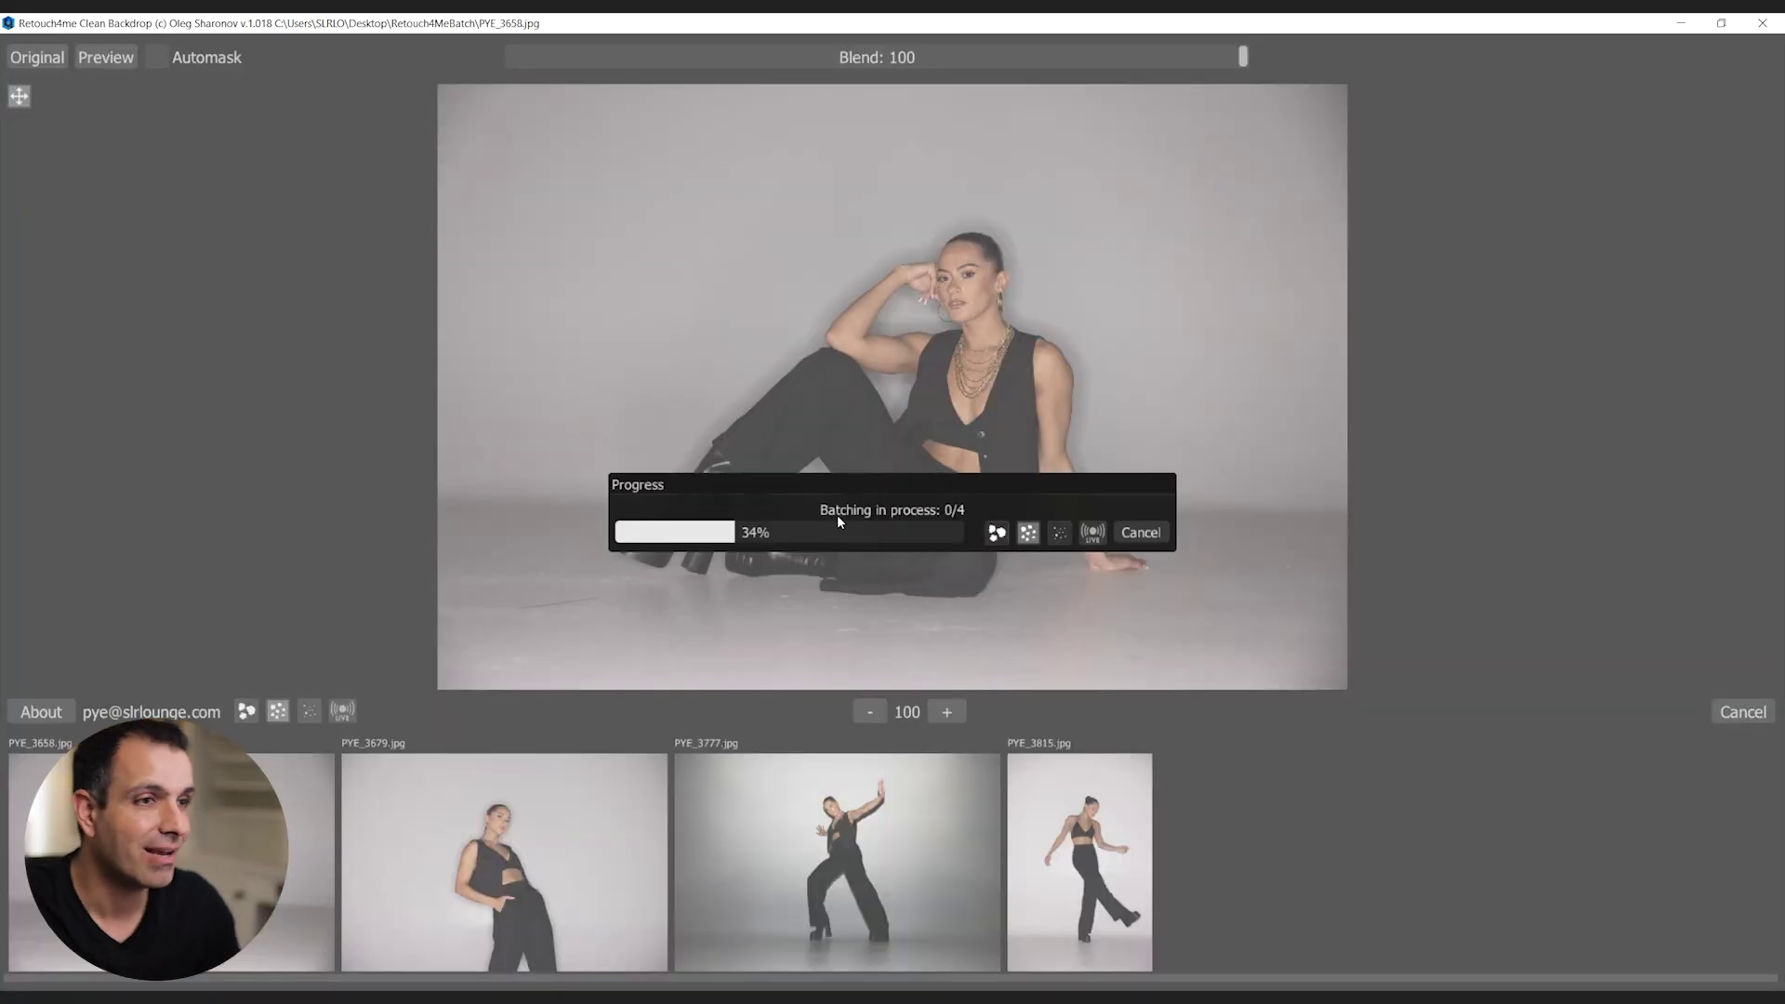
click(1140, 533)
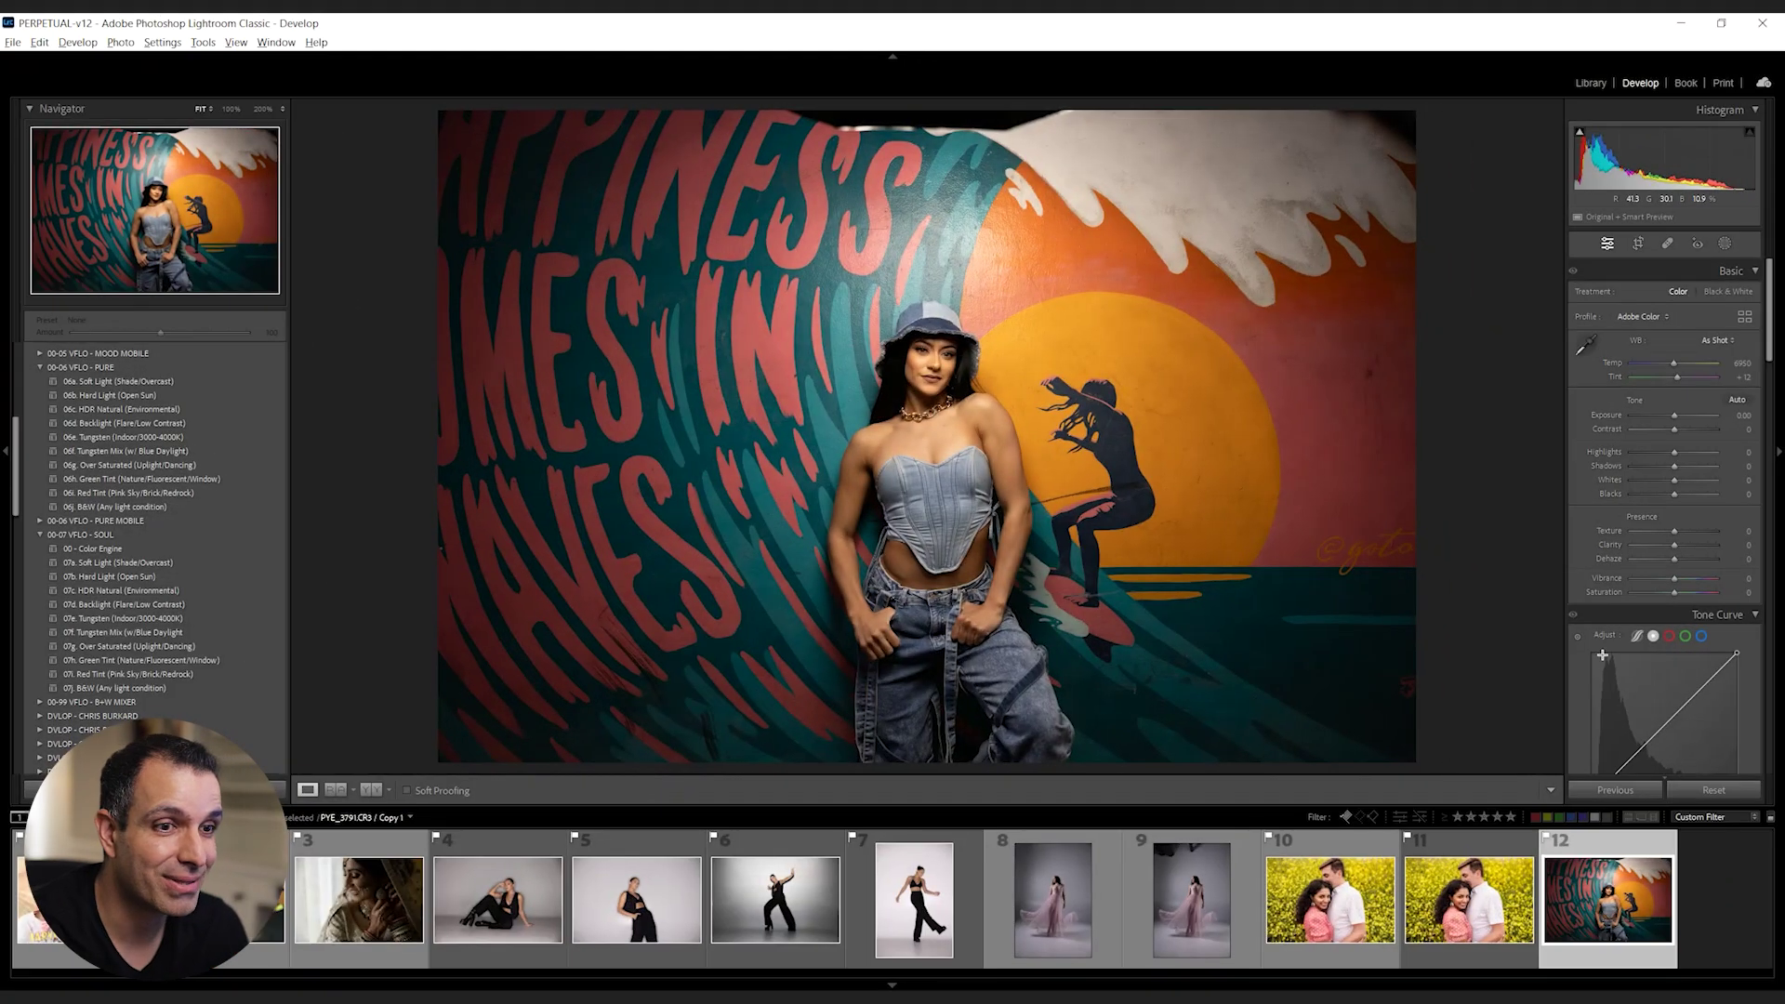
- In Lightroom Classic, apply the 07a. Soft Light (Shade/Overcast) preset to the mural portrait and adjust its Blacks
click(249, 563)
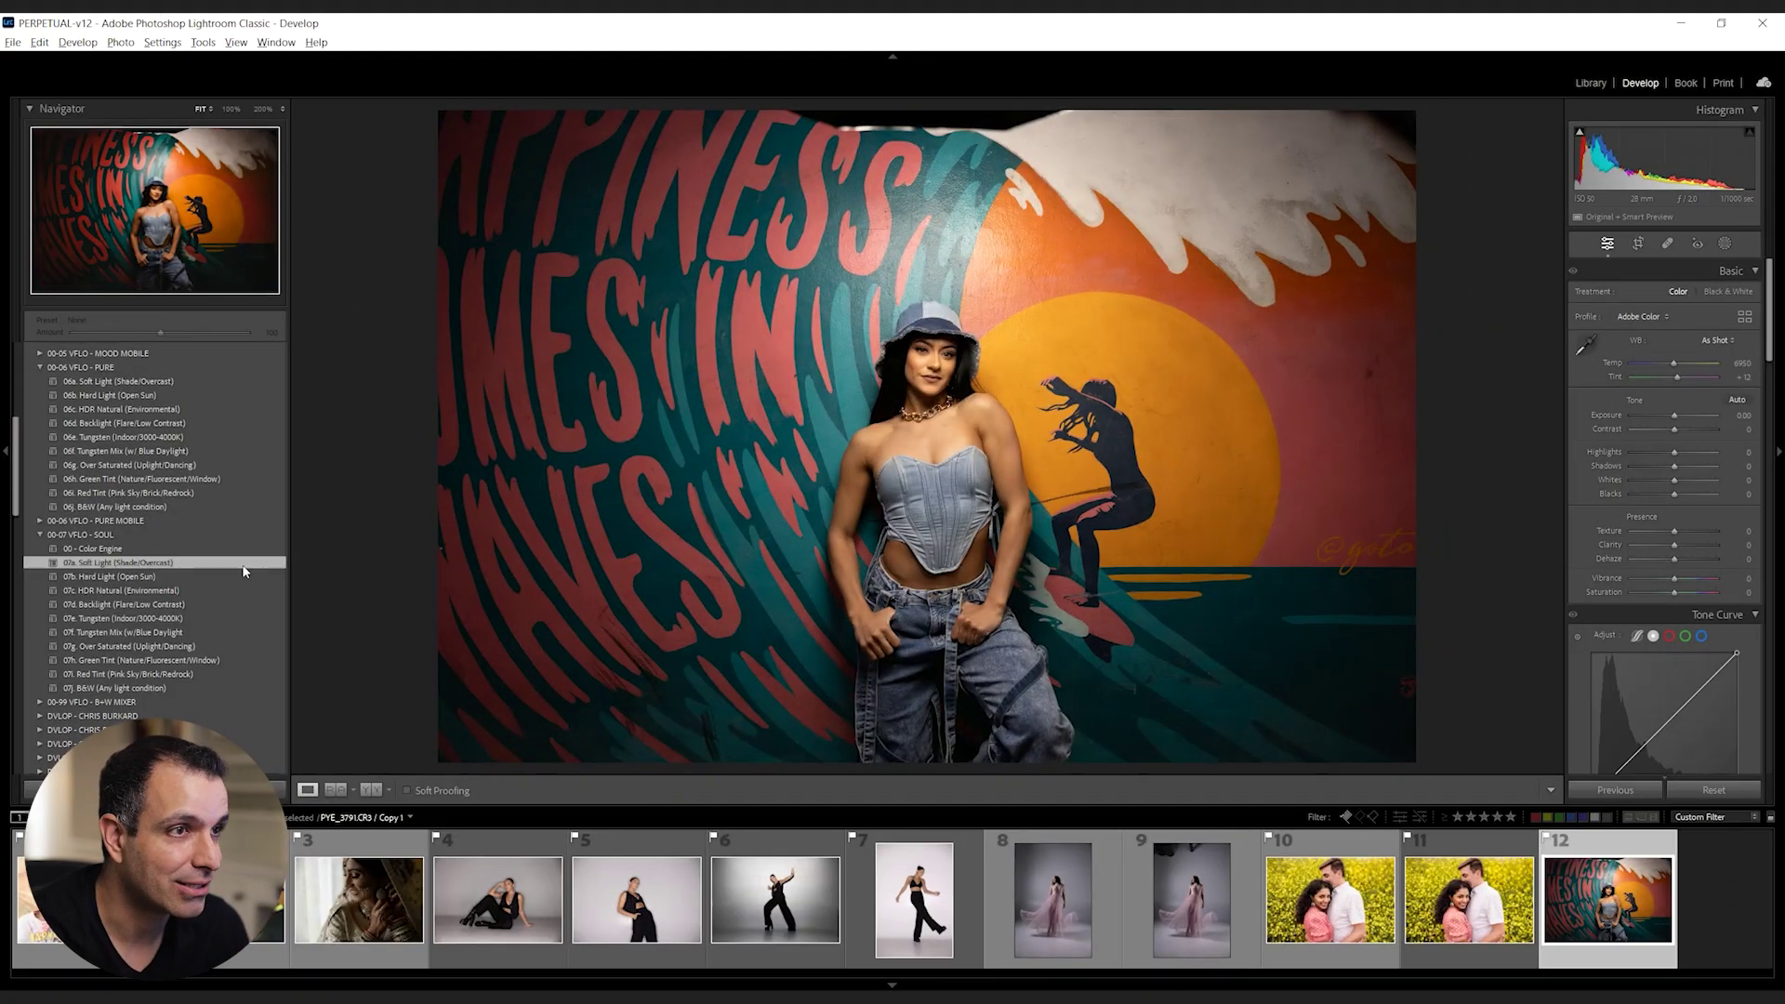
shift+double_click(1693, 492)
click(1693, 494)
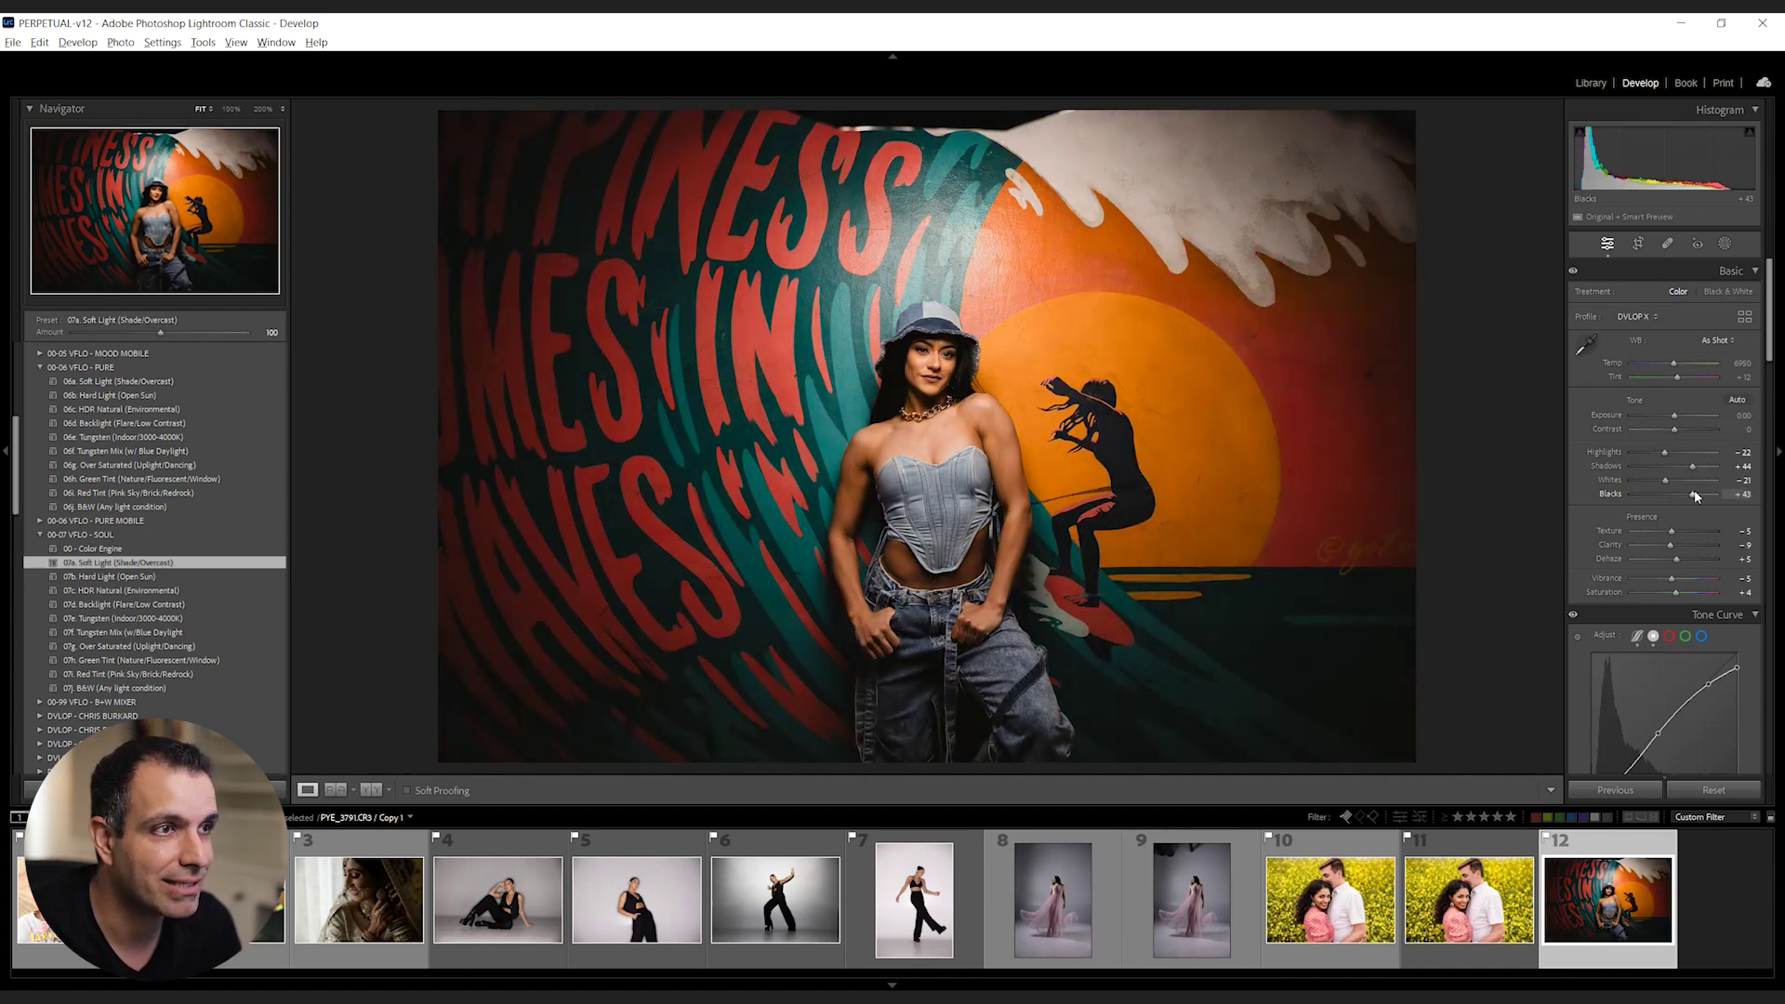
key(shift+Down)
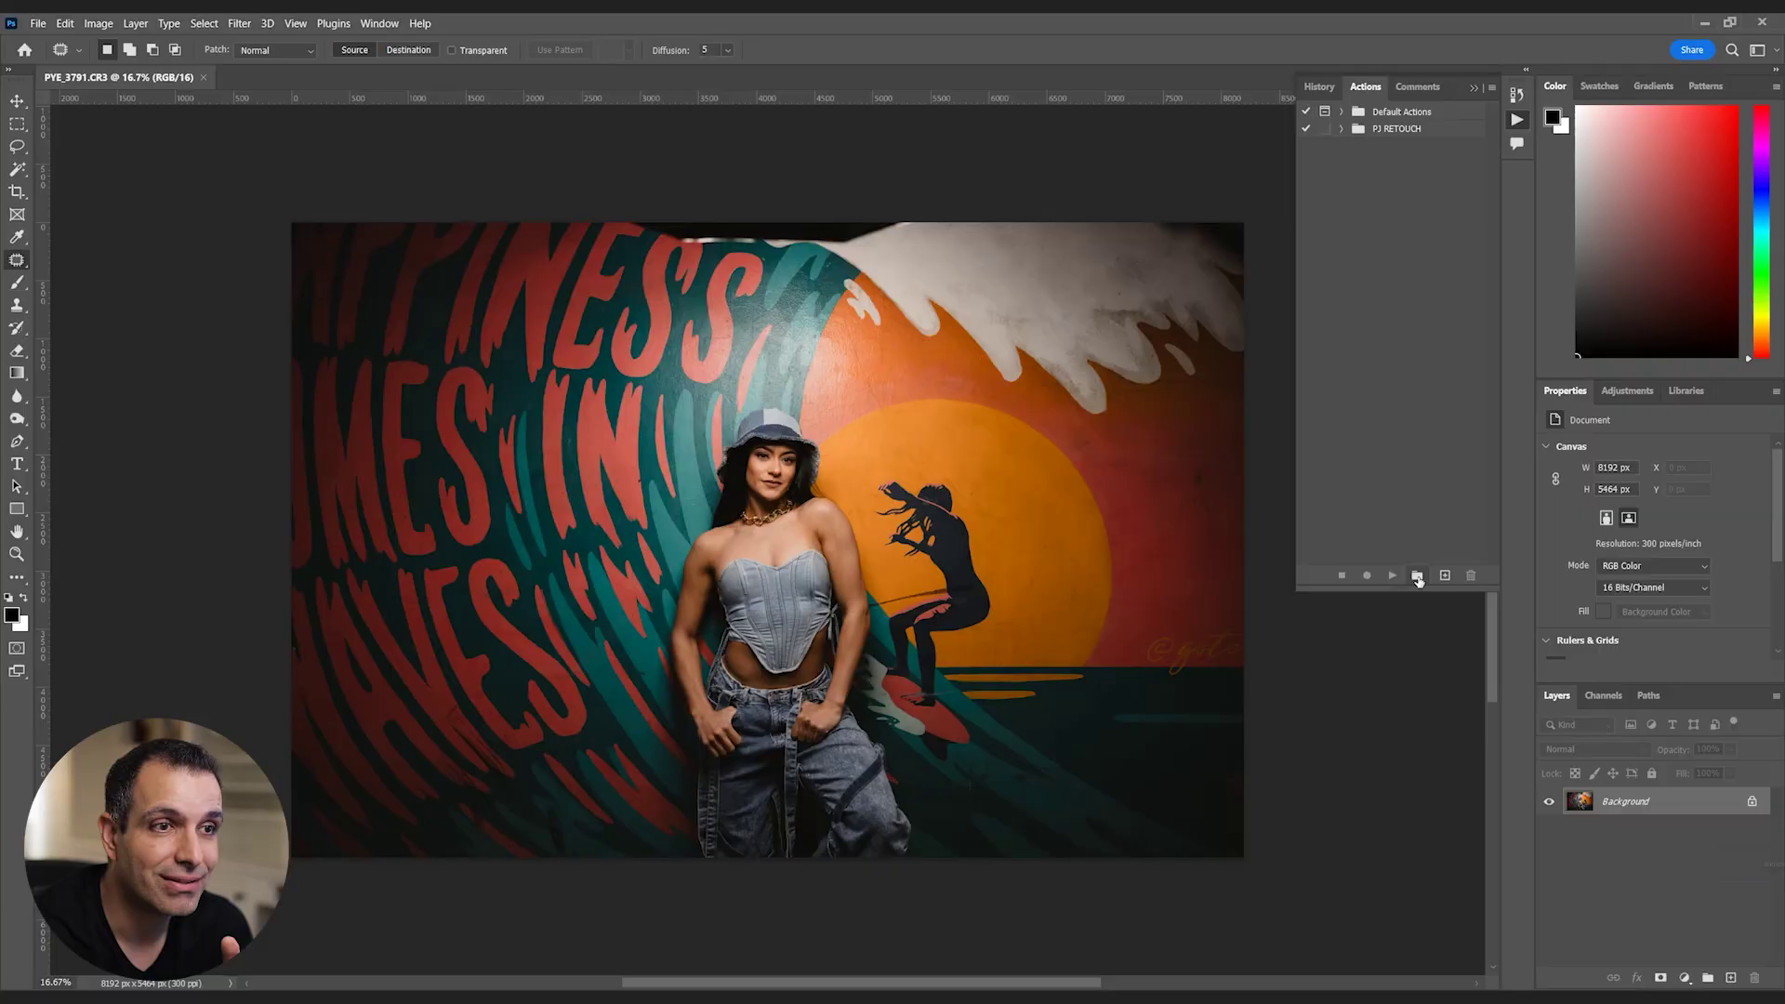
- In Photoshop, with the mural portrait open, create a new action set named Retouch4Me Actions
click(1416, 574)
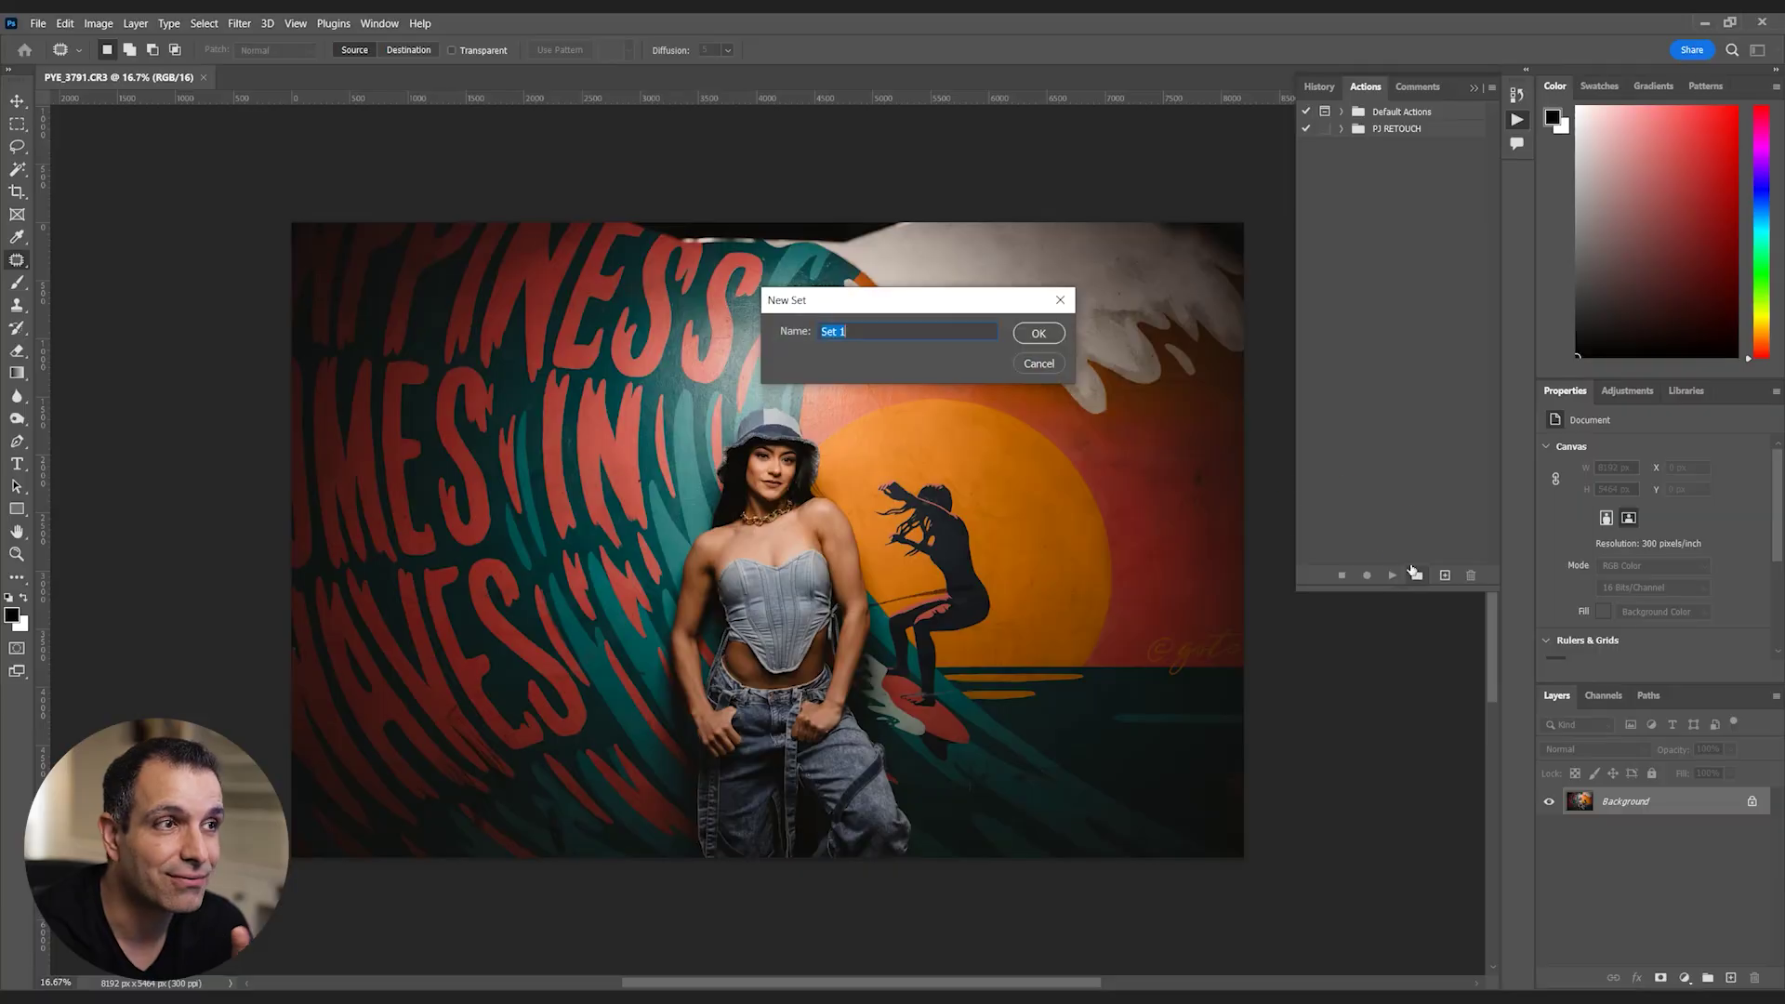
text(Retouch4Me)
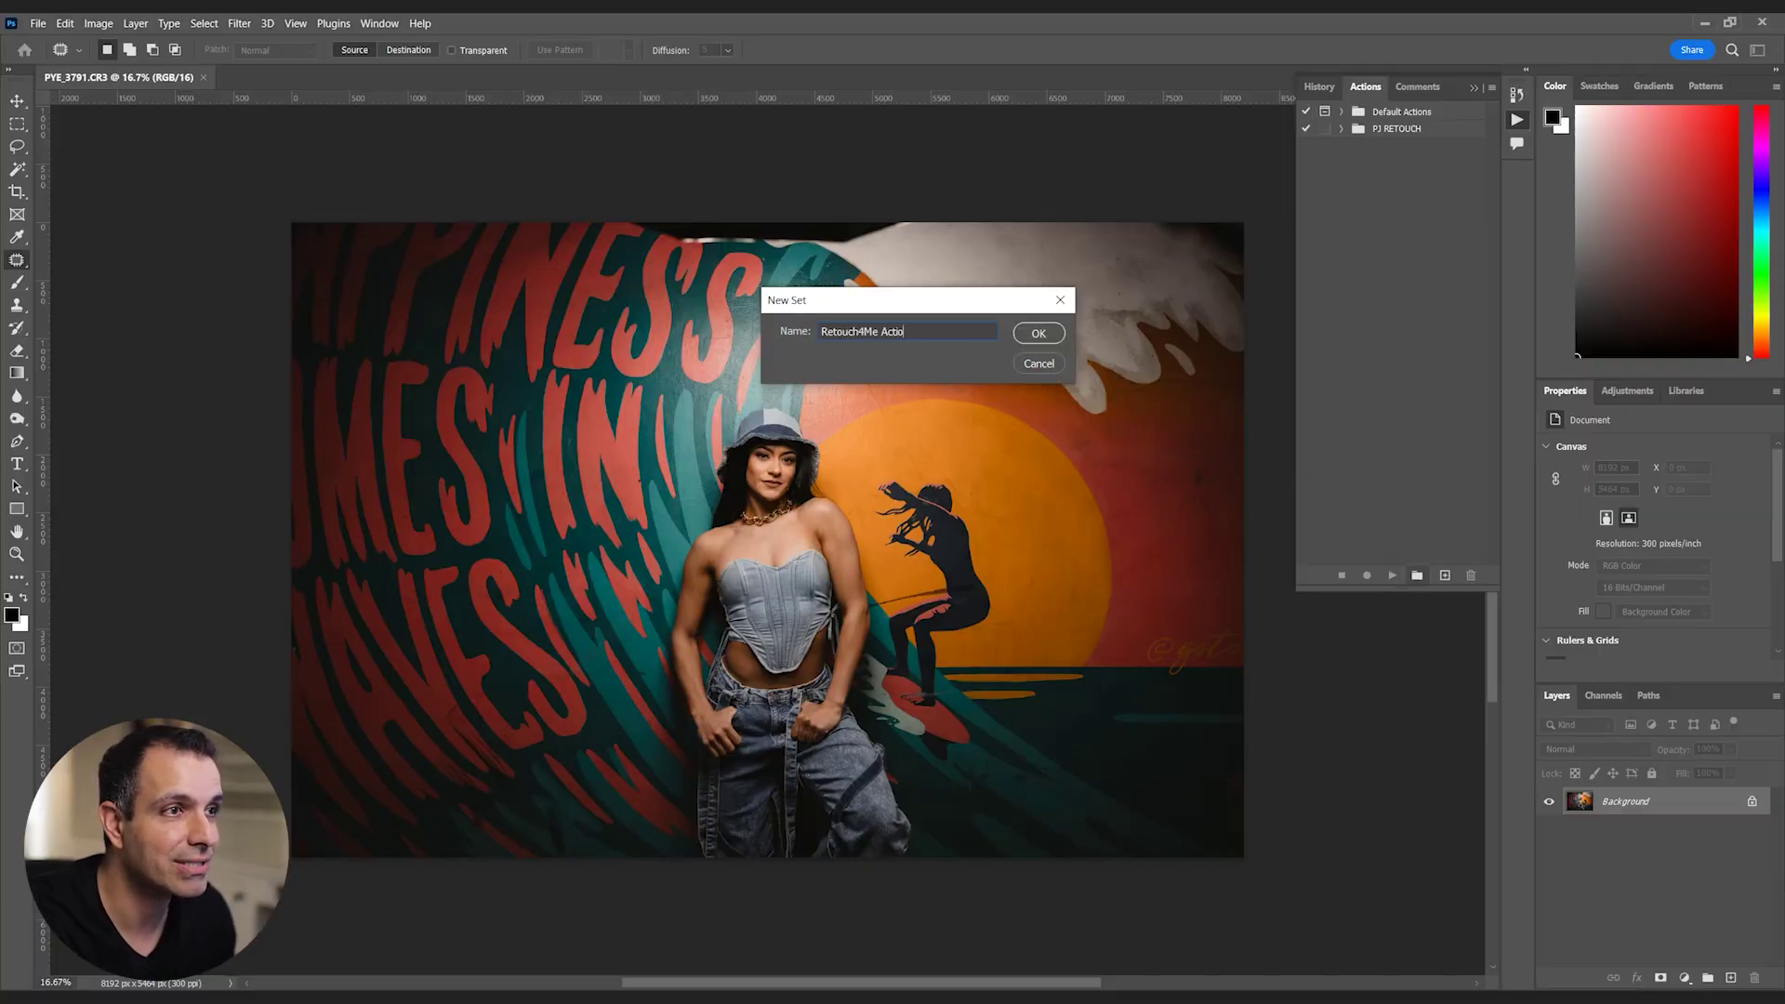
text(ns)
key(Return)
- Create an action named Portrait Special Sauce in the Retouch4Me Actions set and start recording it
click(1445, 576)
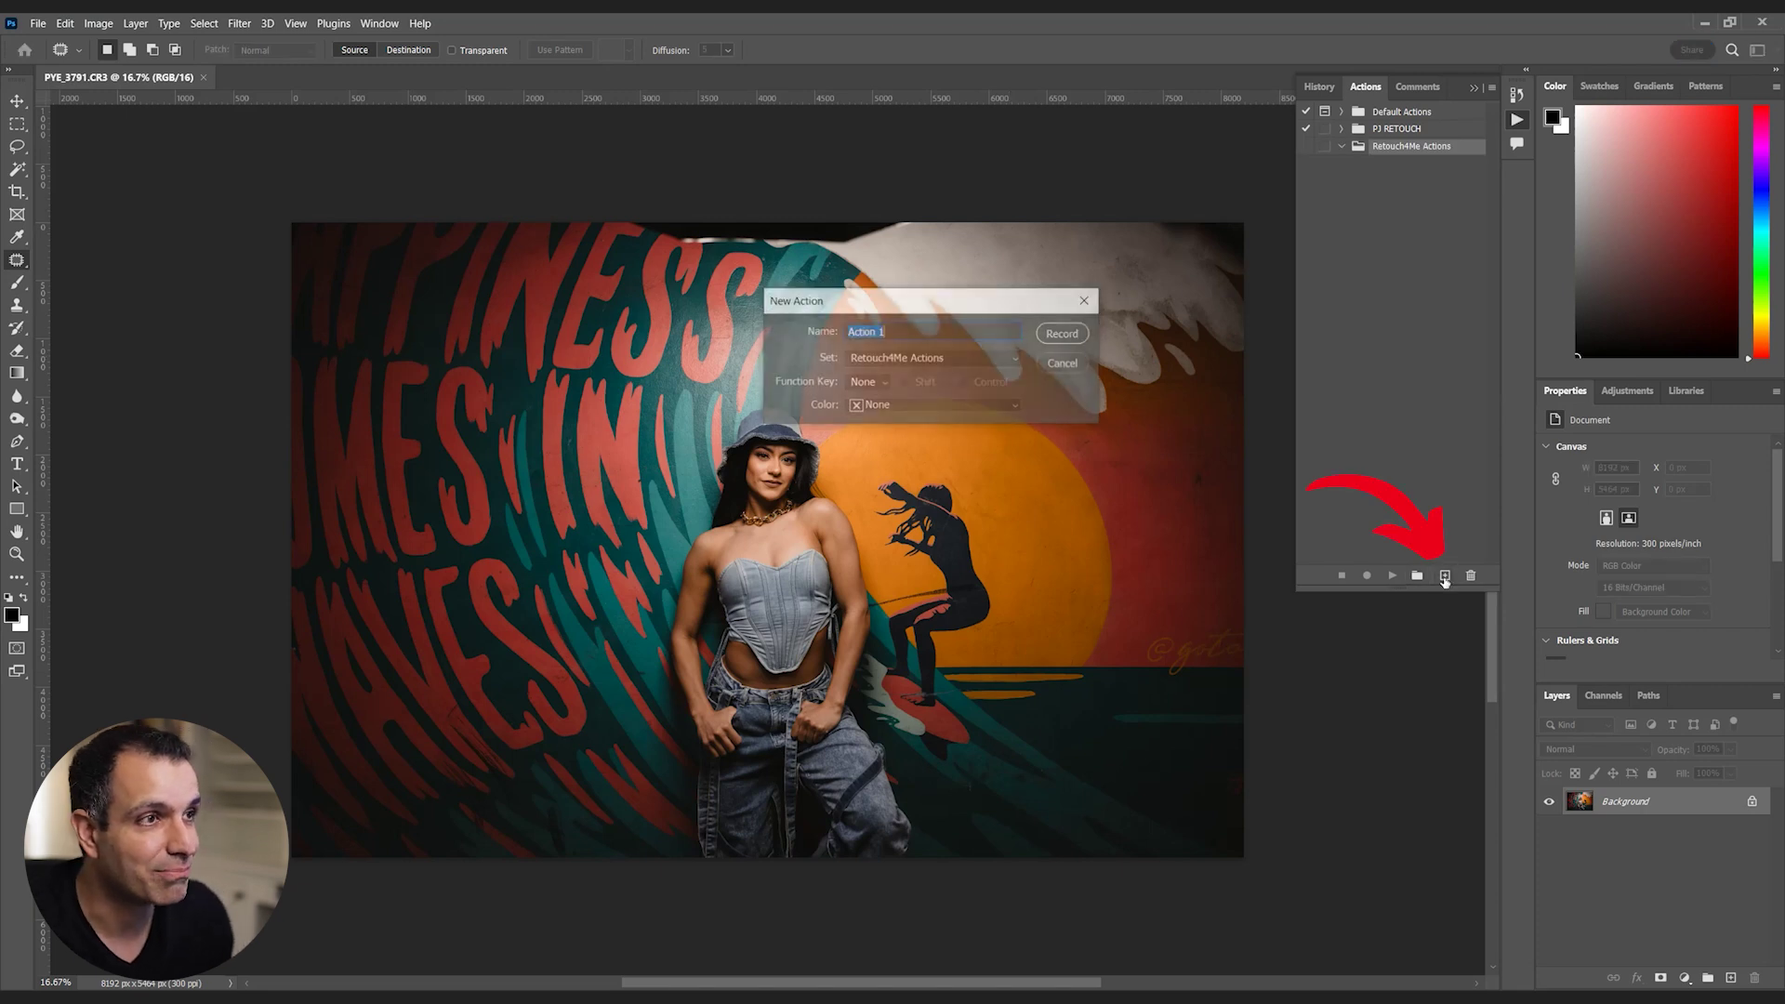
click(898, 334)
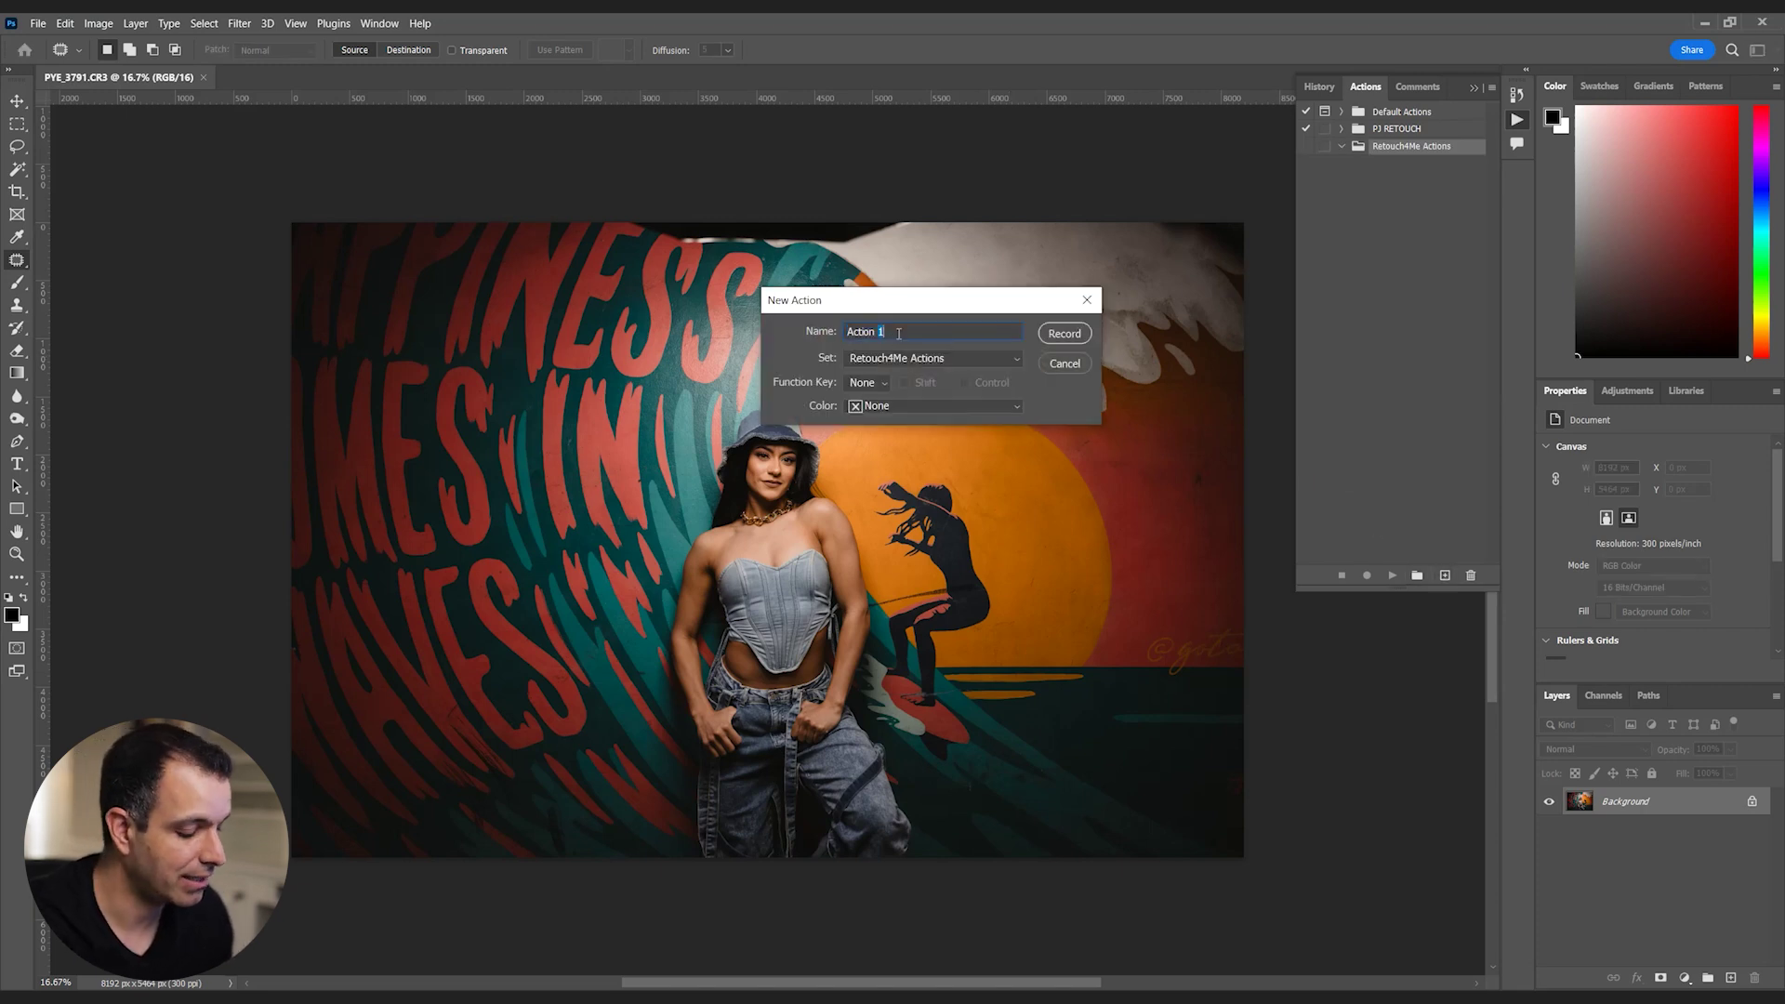
key(ctrl+a)
text(Po)
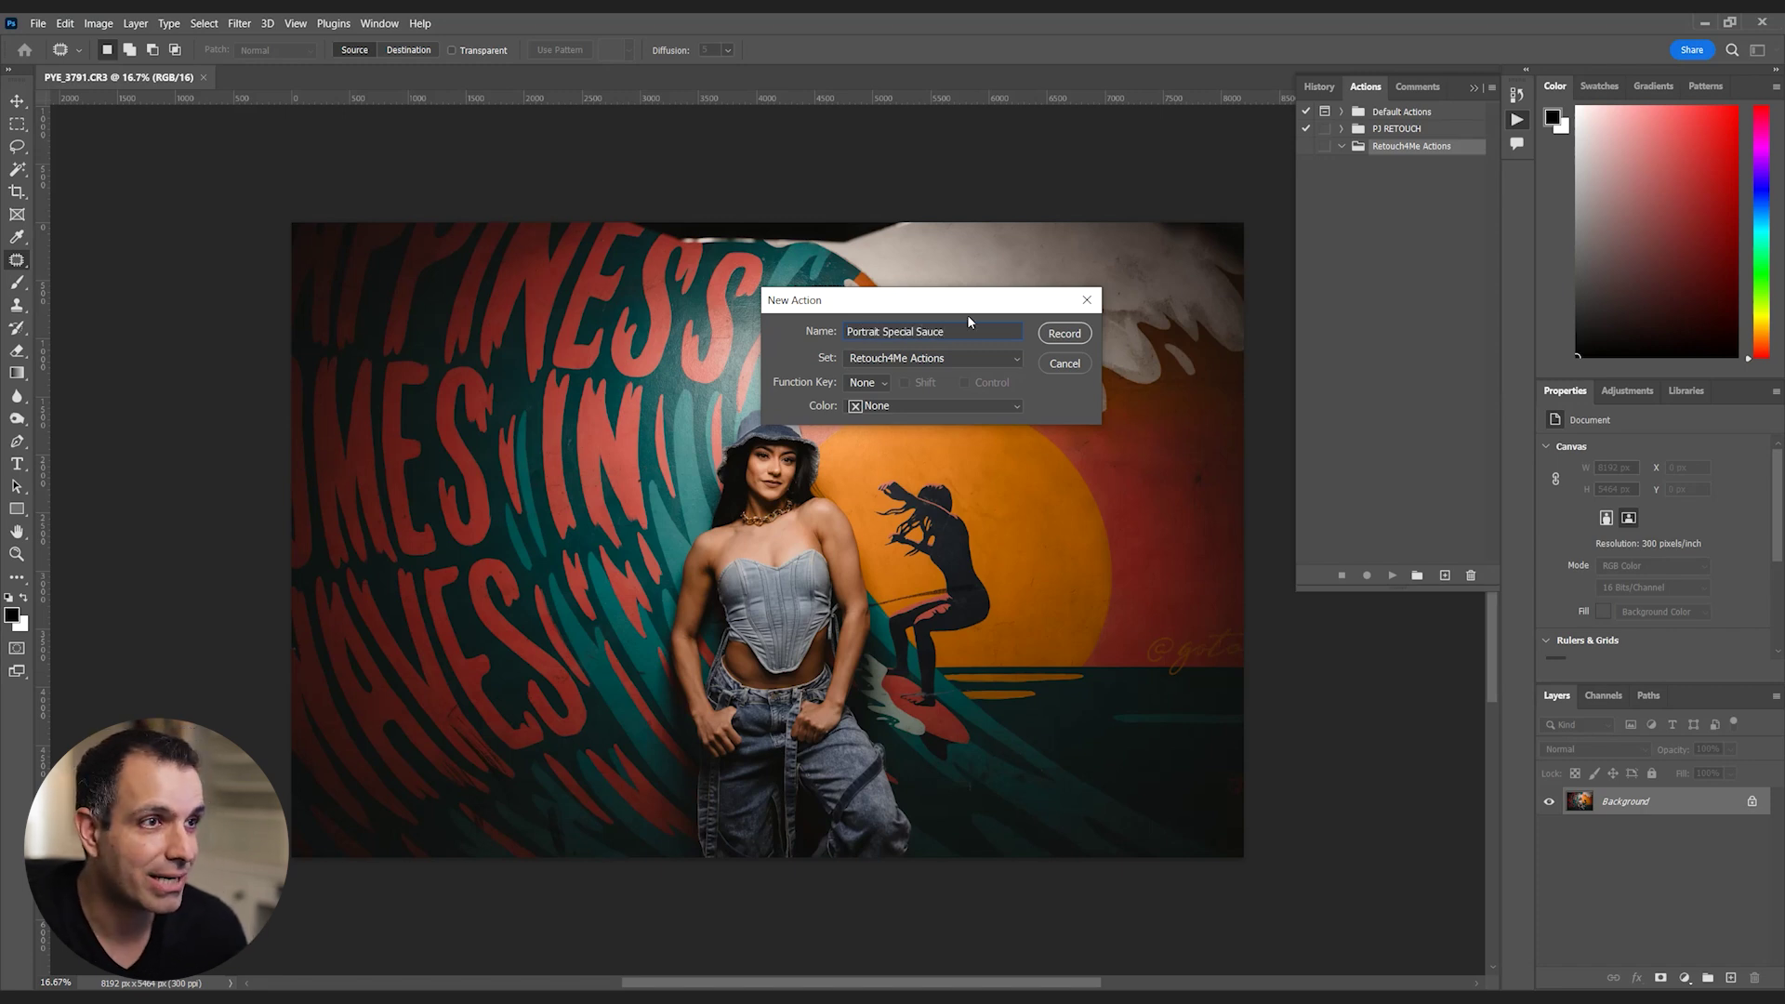
click(1055, 336)
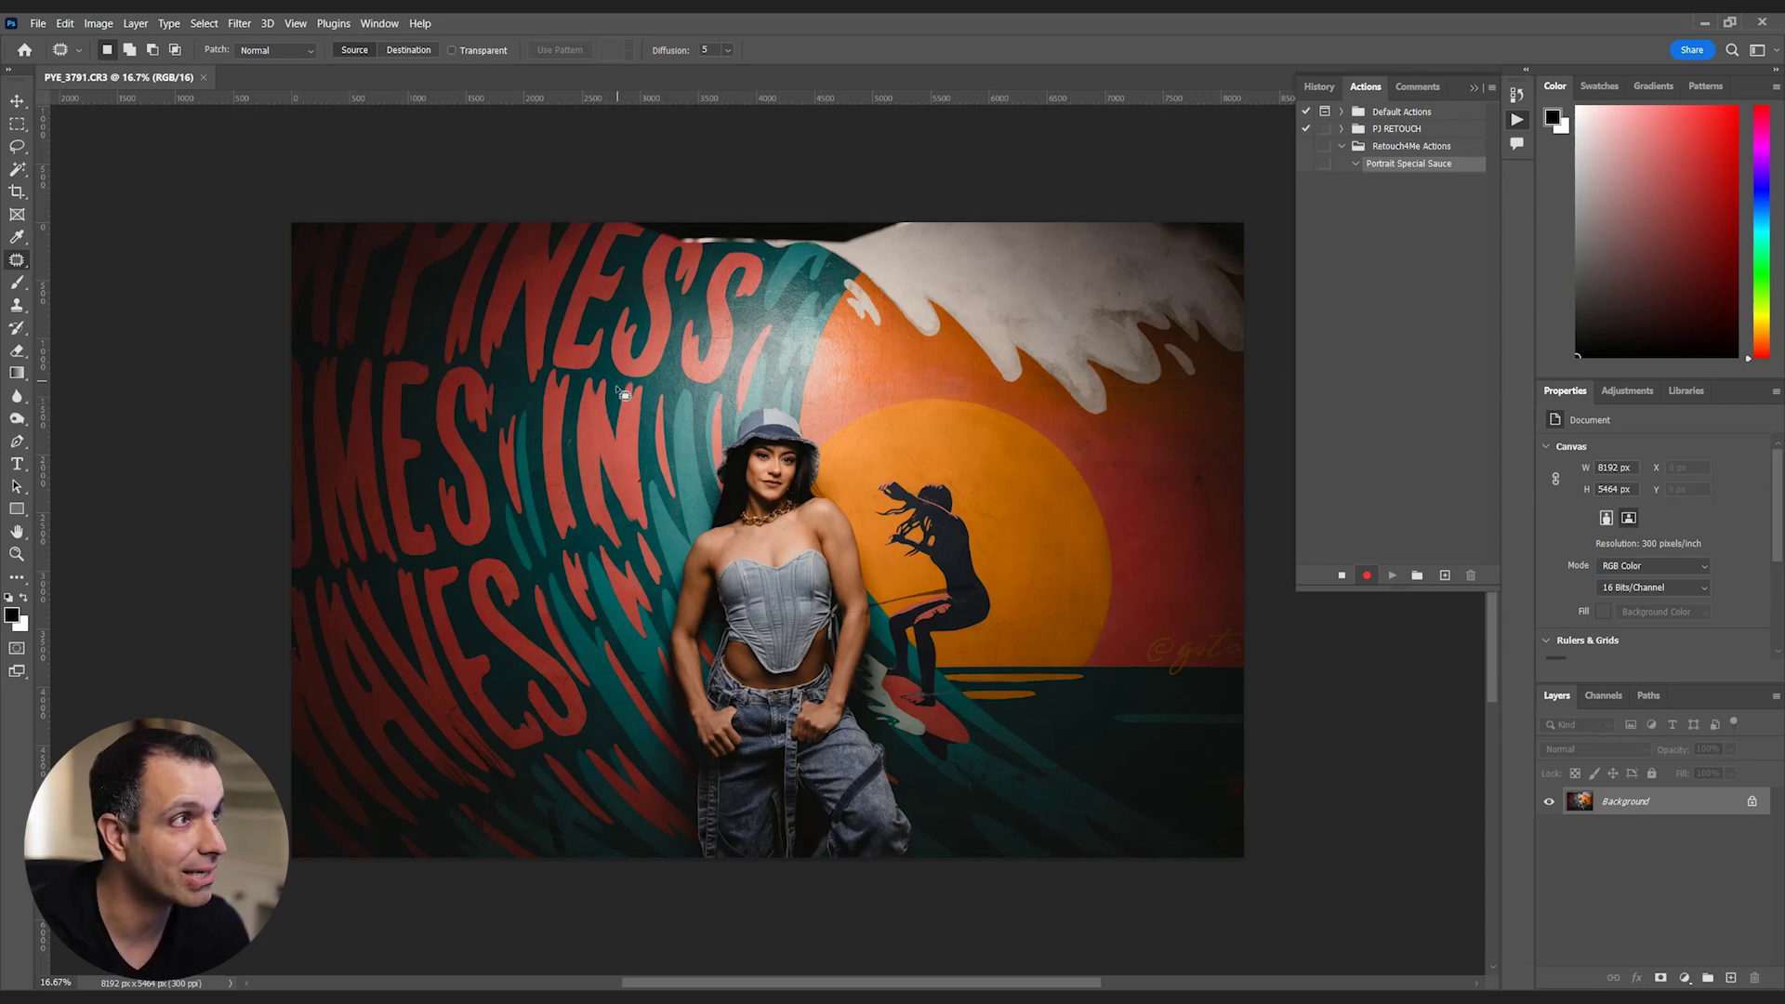
- Record the Retouch4me Heal filter into the action, applying it to the mural portrait with Sensitivity at 100
click(239, 23)
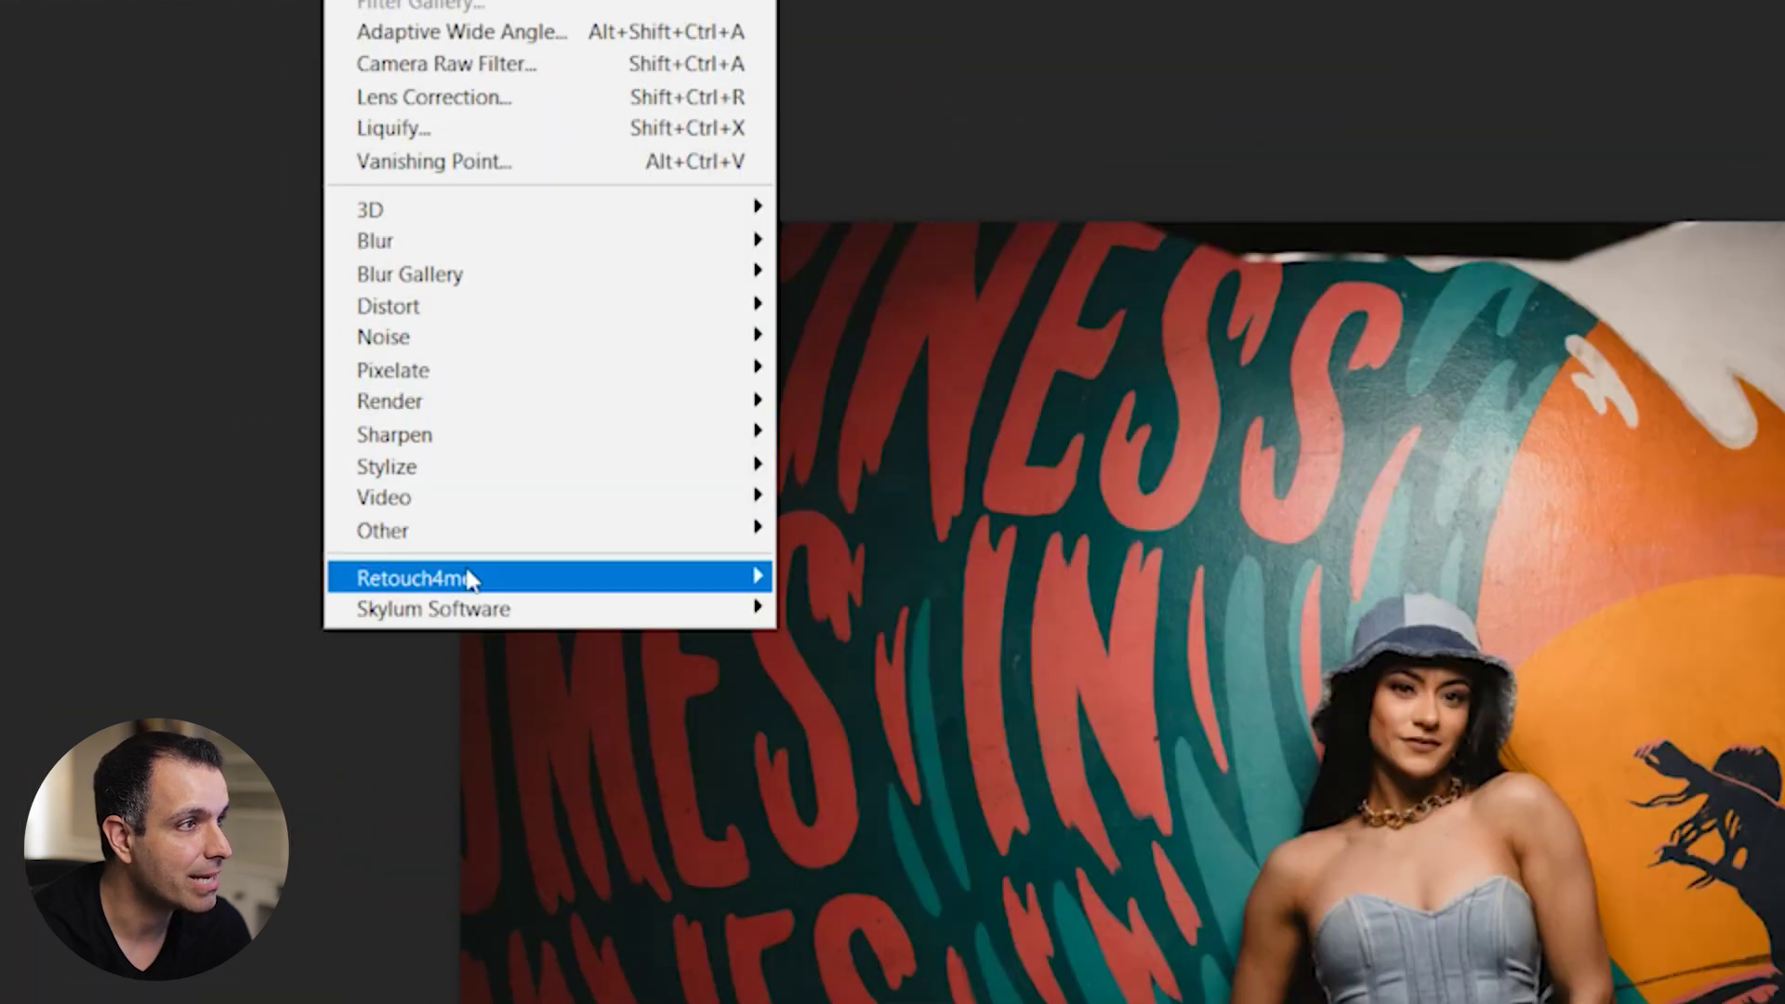
mouse_move(345, 407)
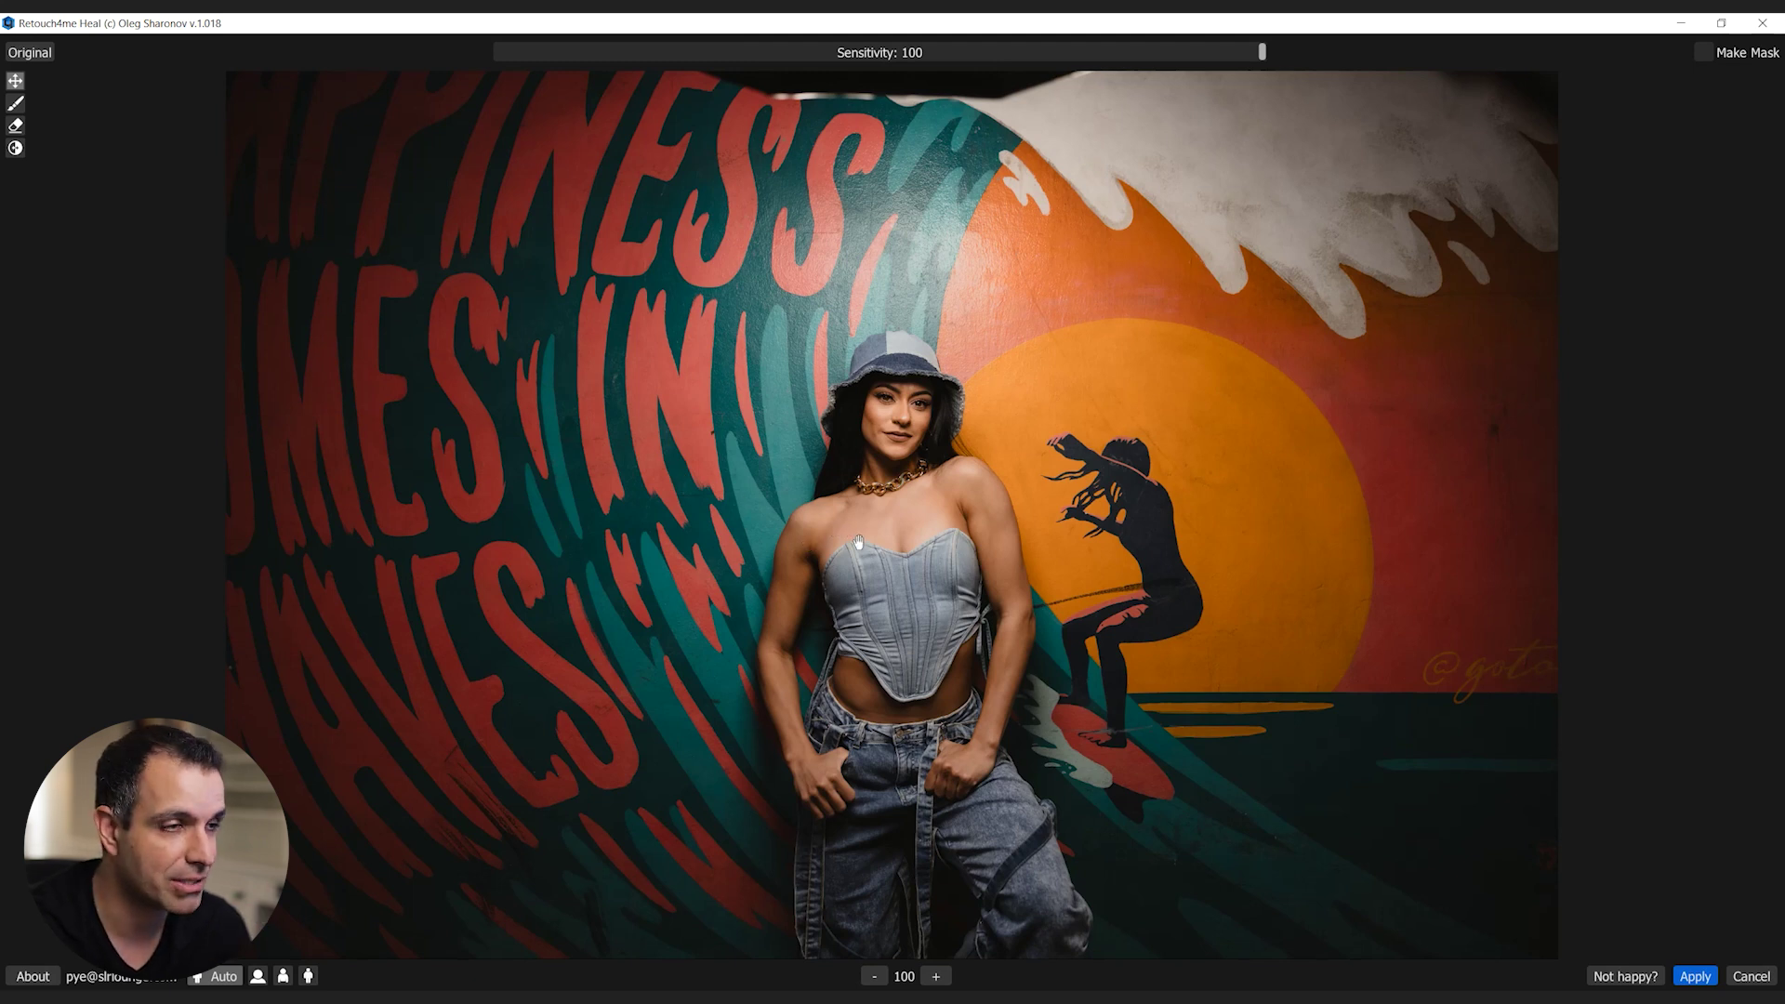
click(1694, 976)
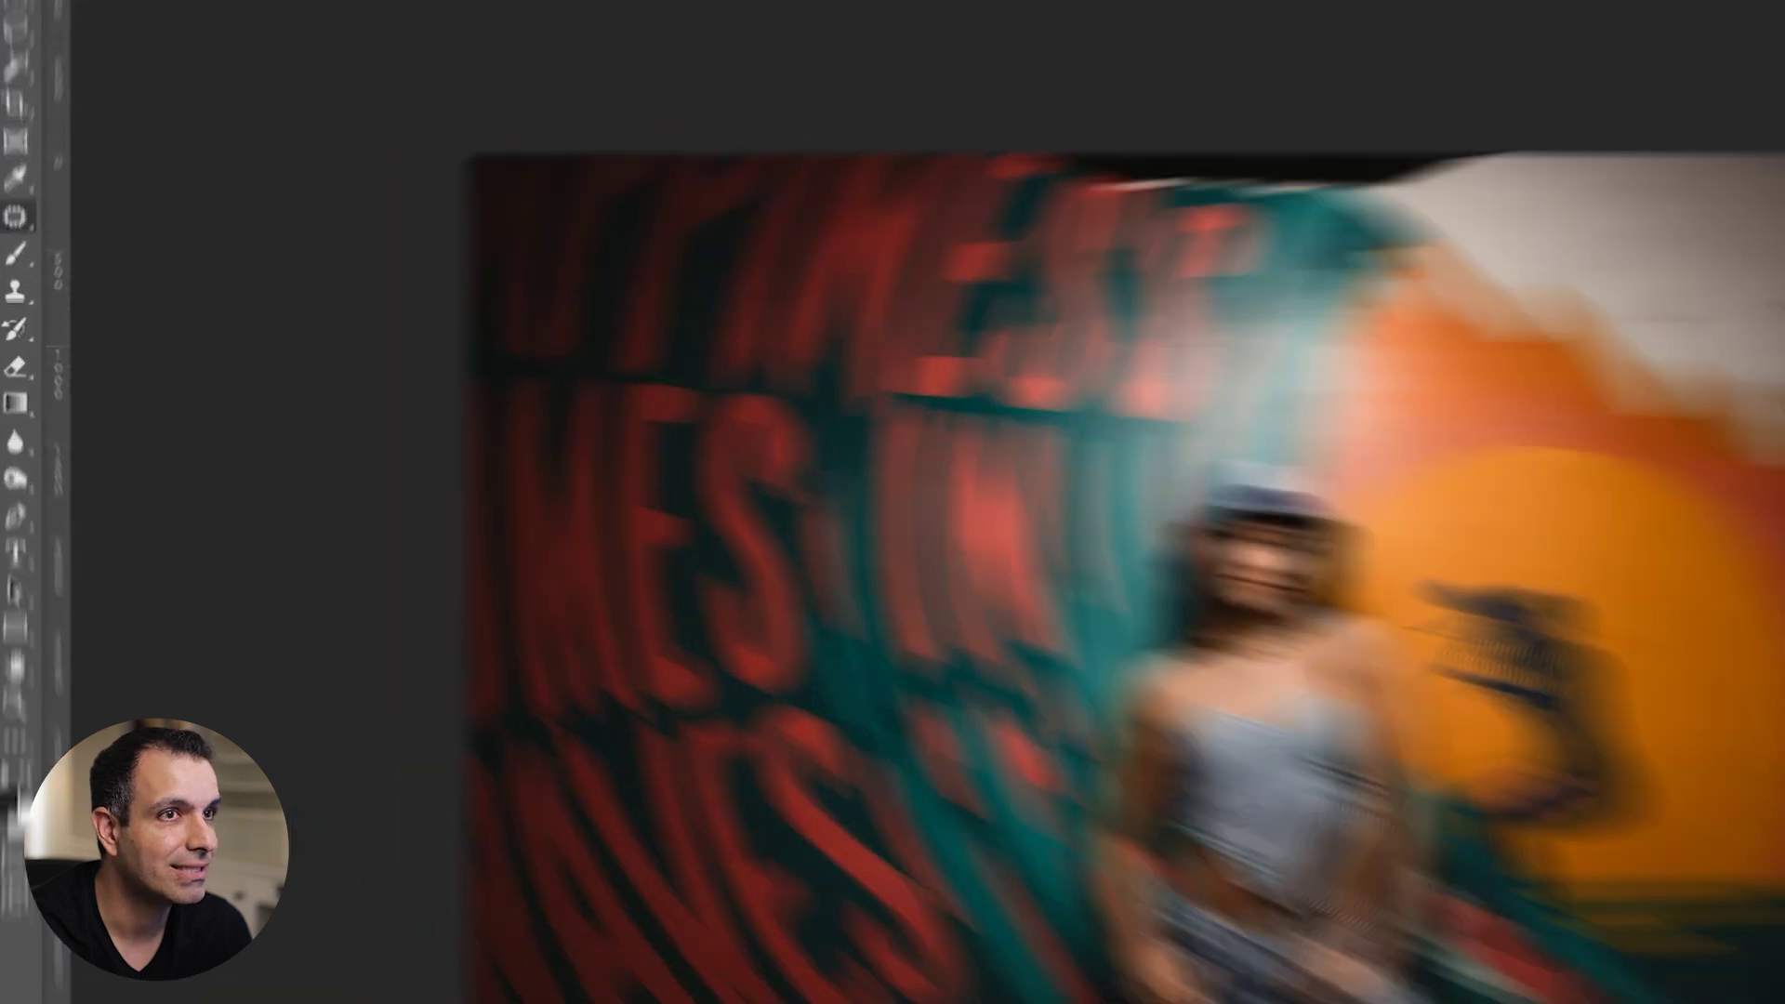
- Record the Retouch4me Dodge Burn filter into the action, applying it to the mural portrait with an adjusted Blend amount
click(240, 25)
mouse_move(575, 478)
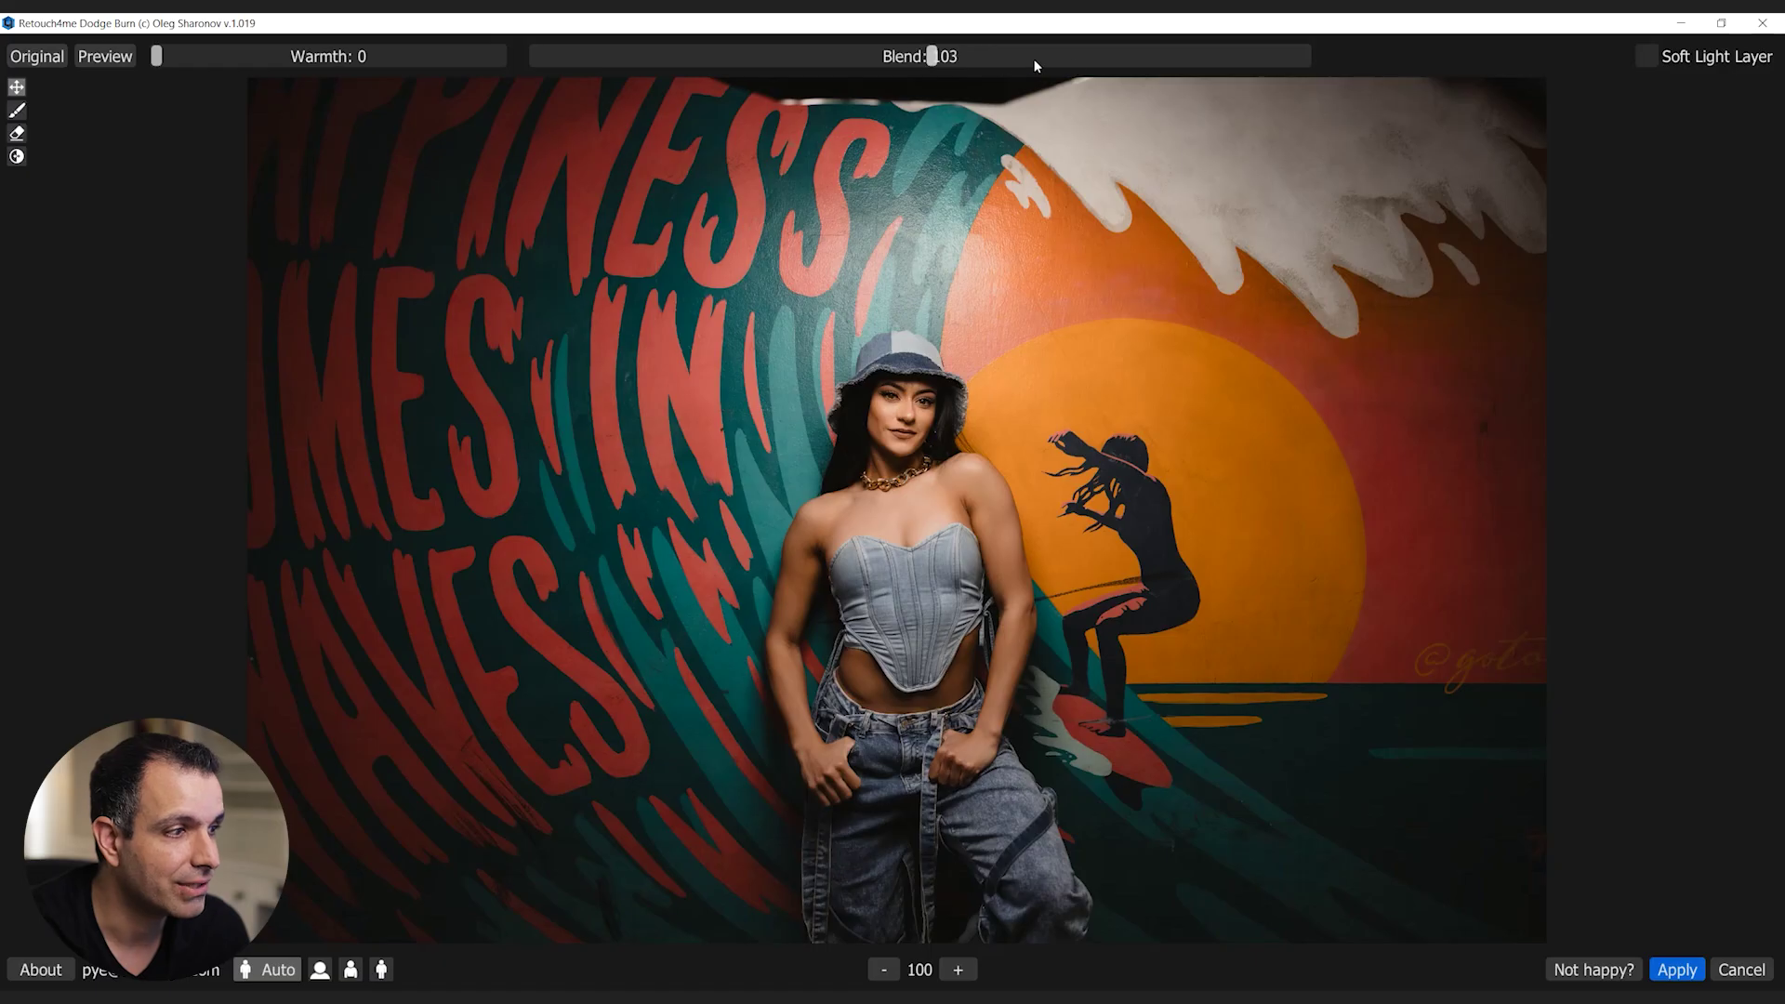
drag(1036, 65, 996, 61)
click(1677, 970)
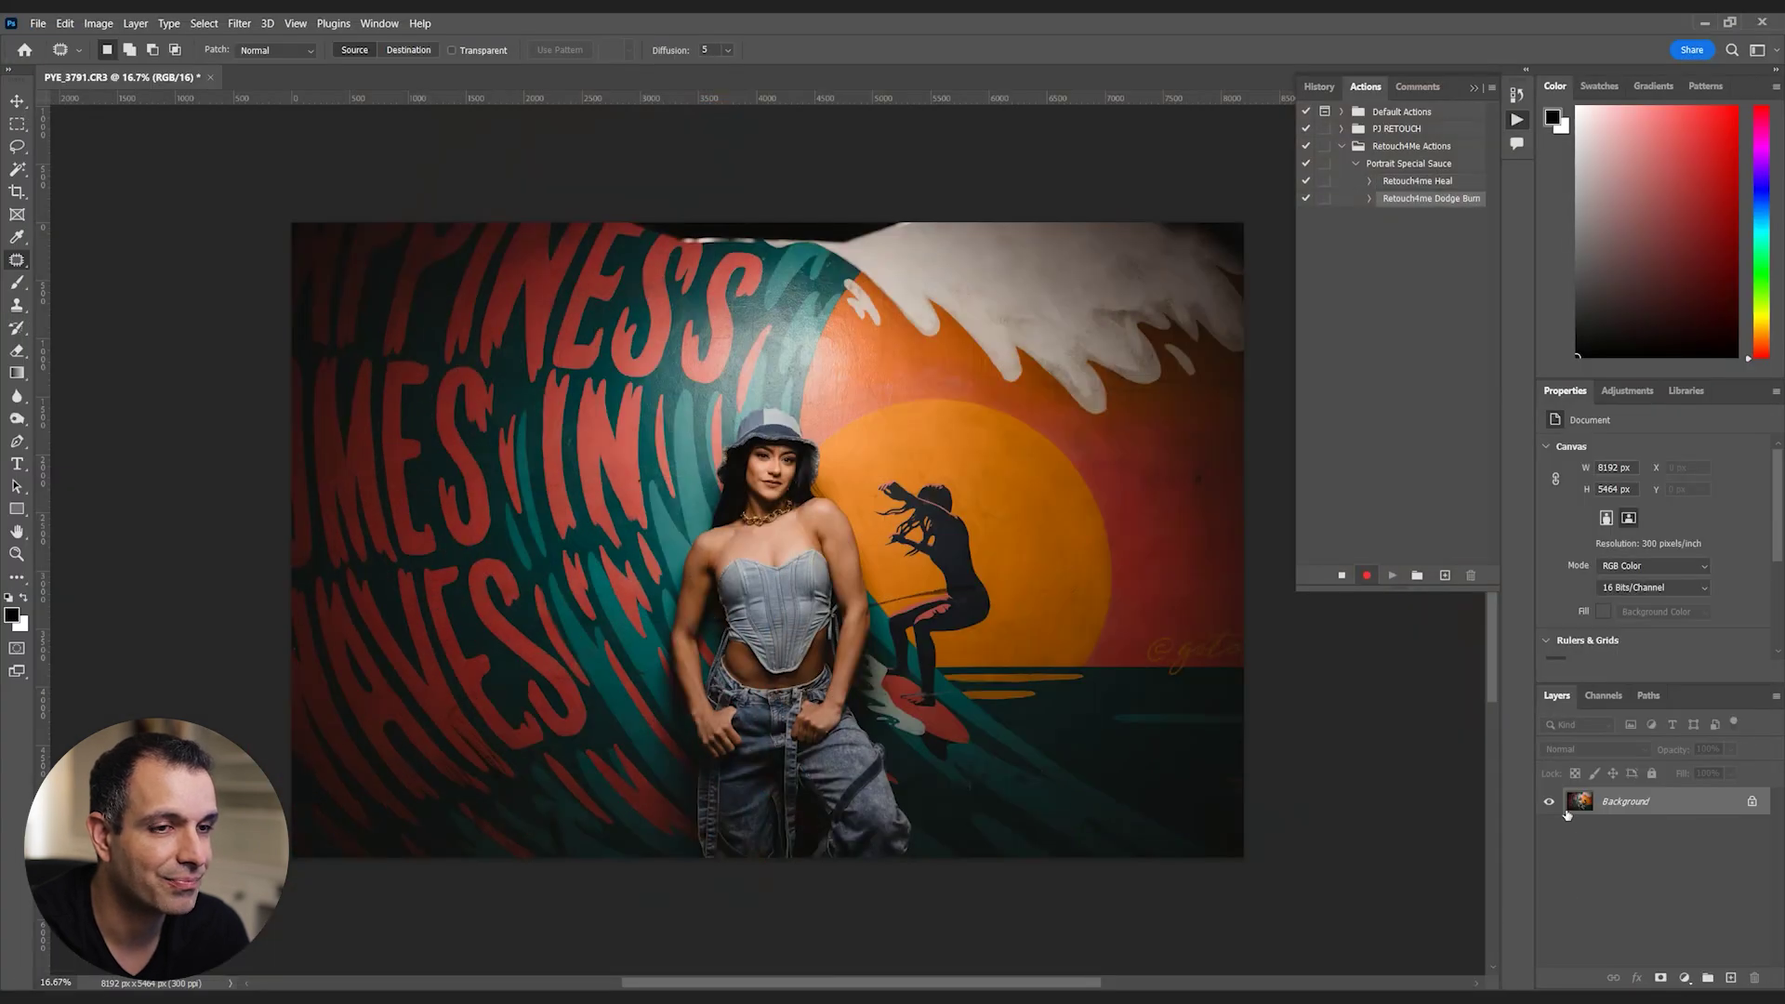
click(238, 25)
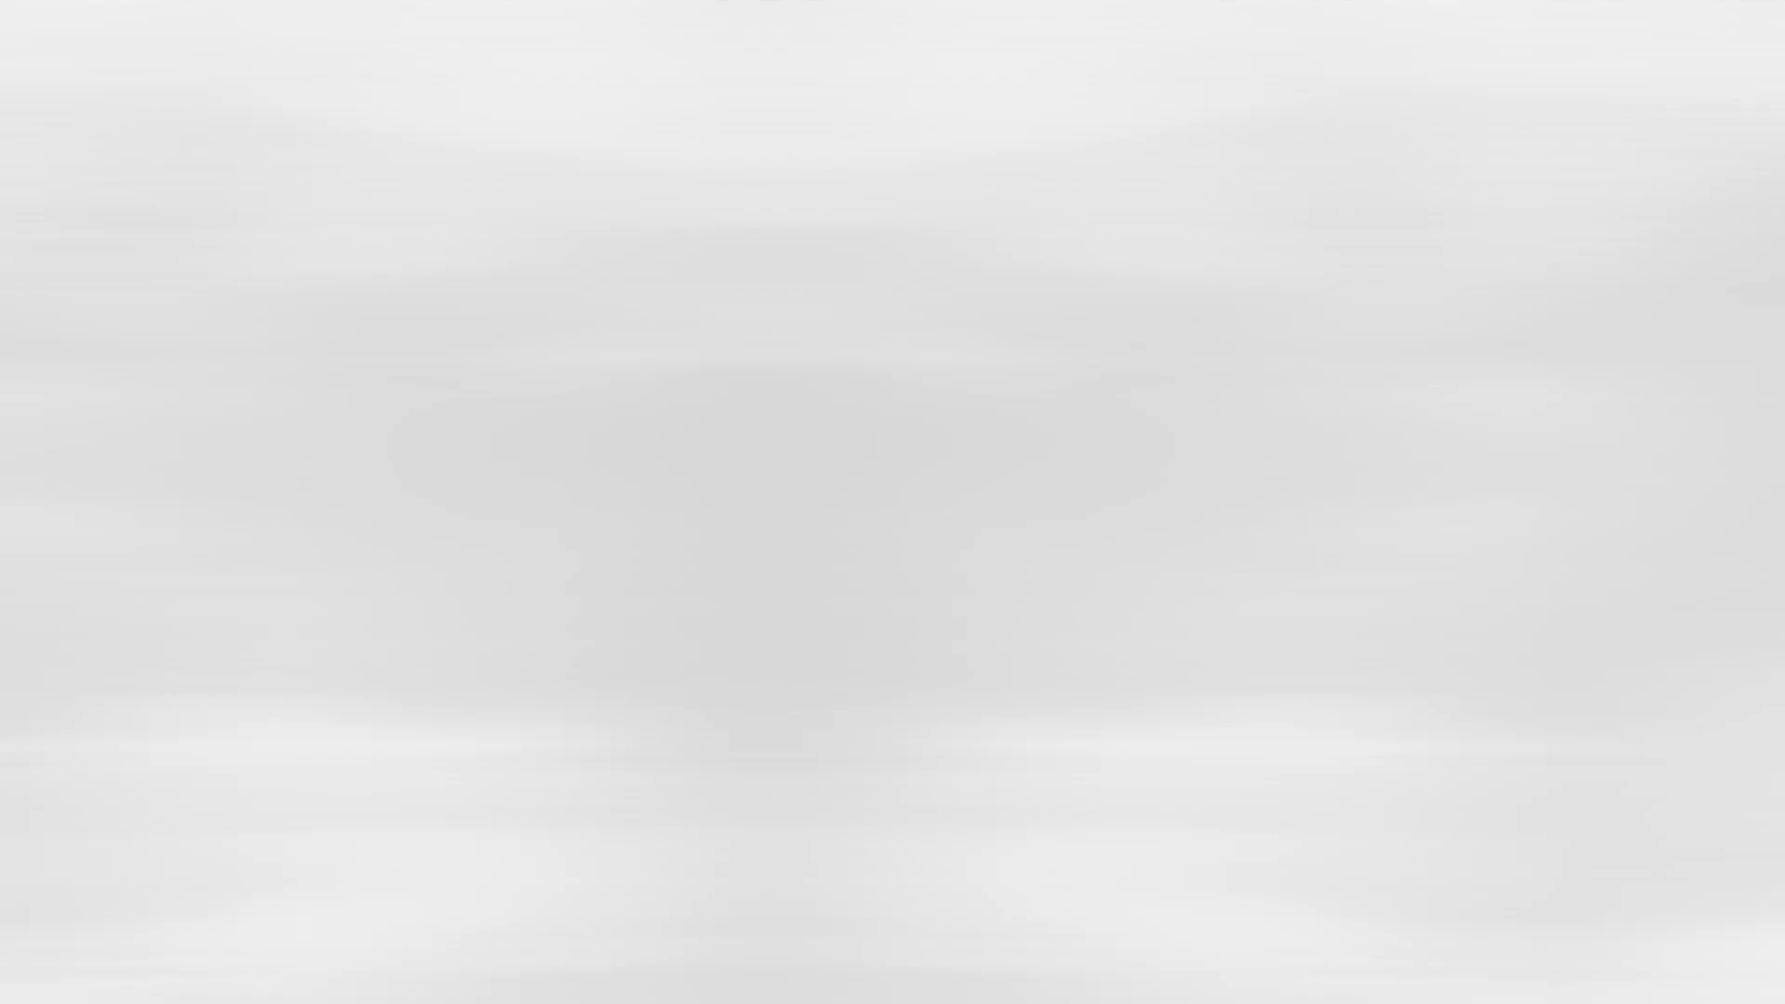